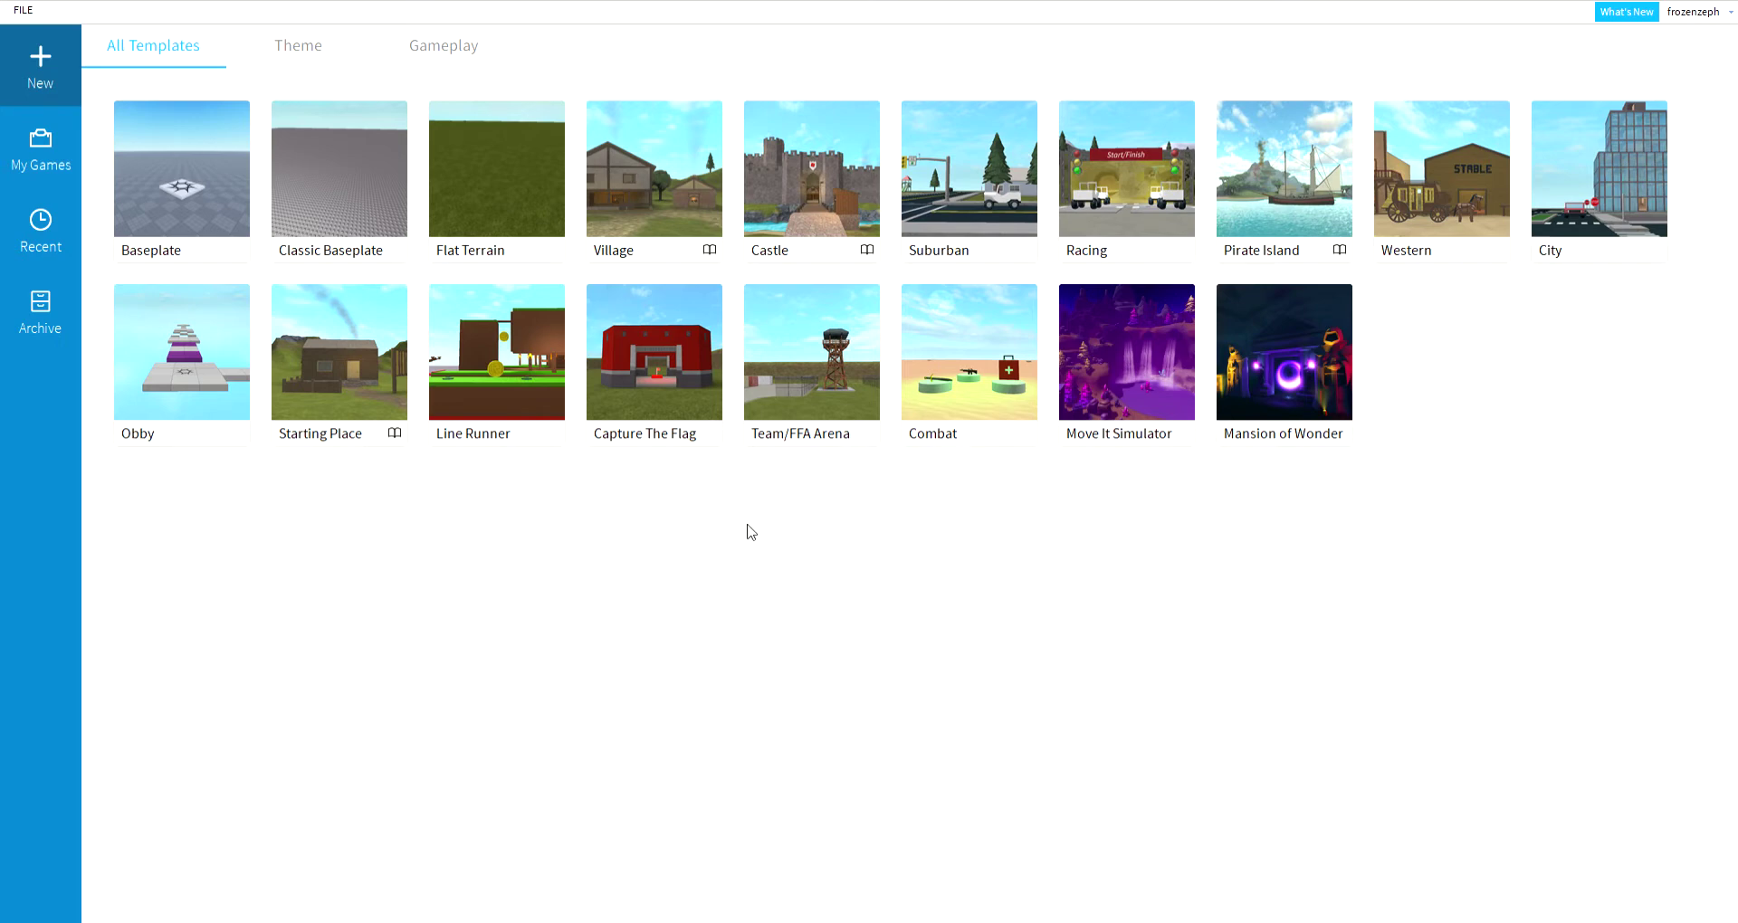
Step: Create a new place from the Flat Terrain template
left_click(478, 201)
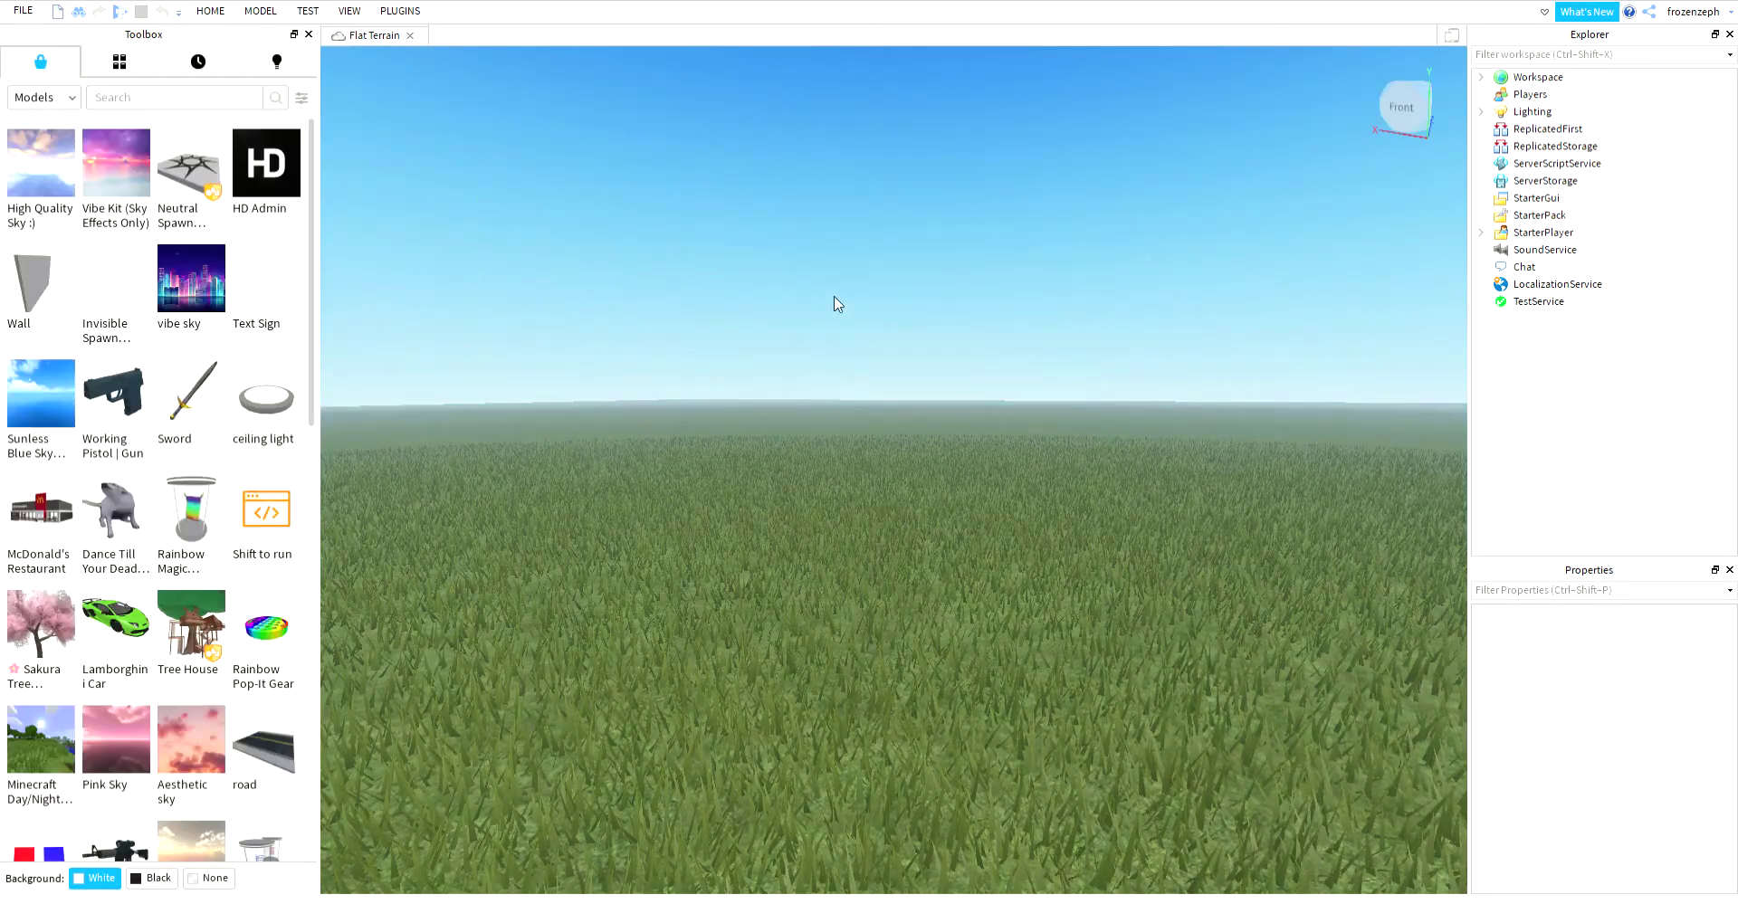
right_click_drag(834, 303, 834, 296)
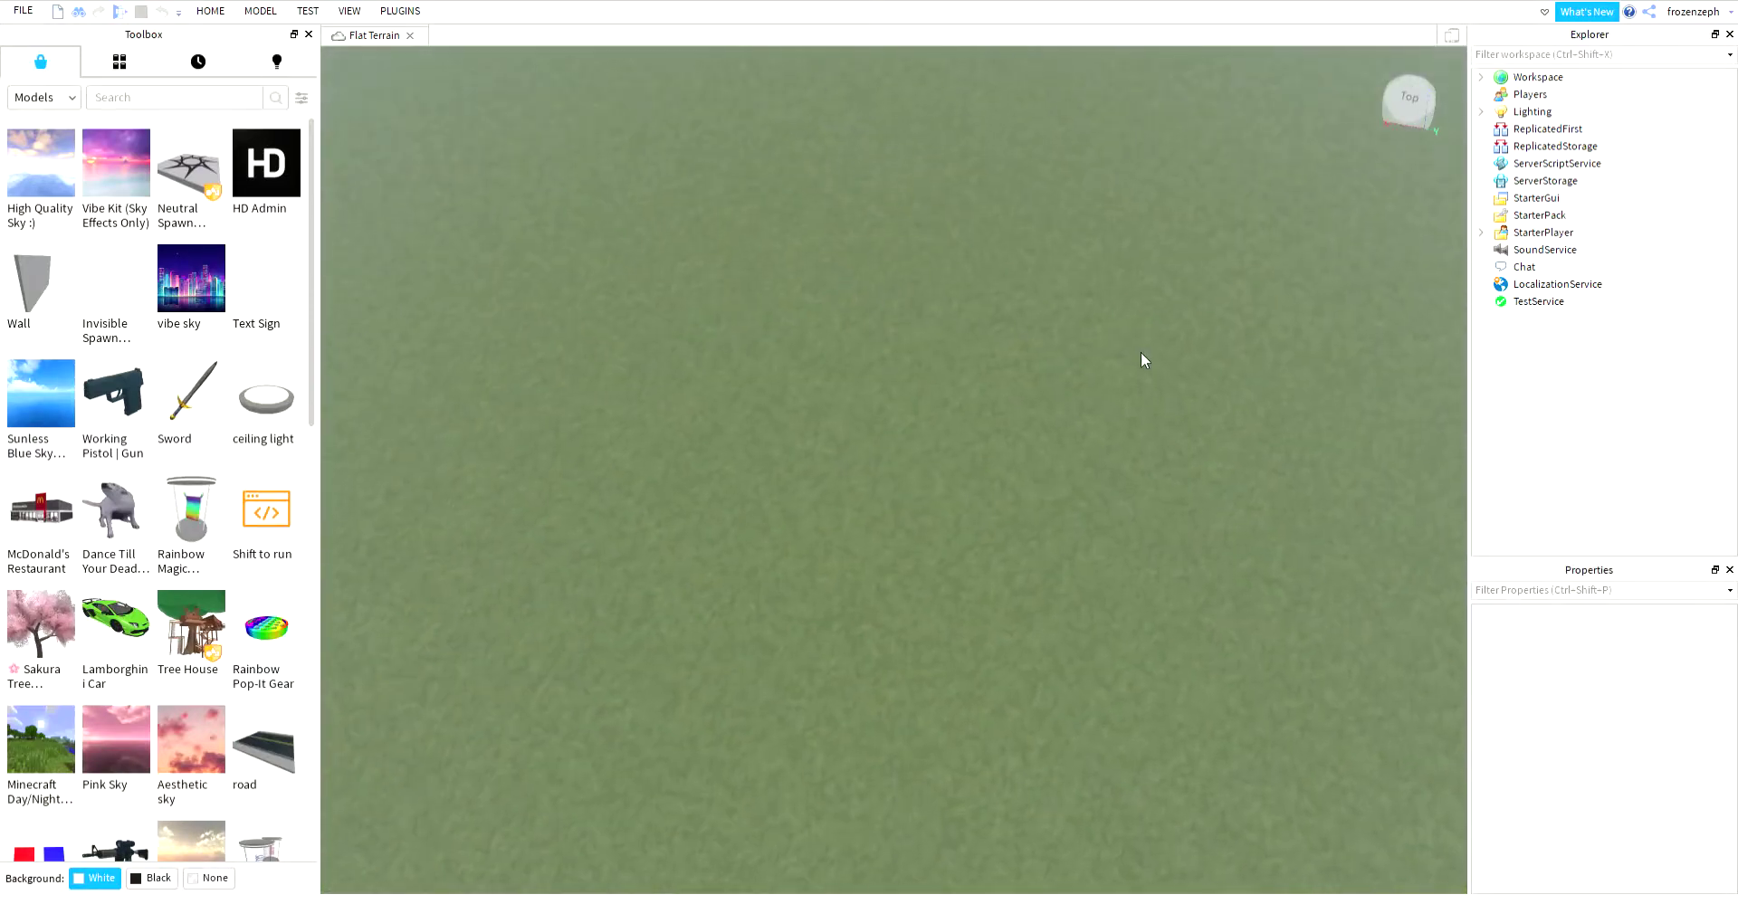
scroll(1025, 353, "up", 6)
right_click_drag(1025, 353, 1025, 353)
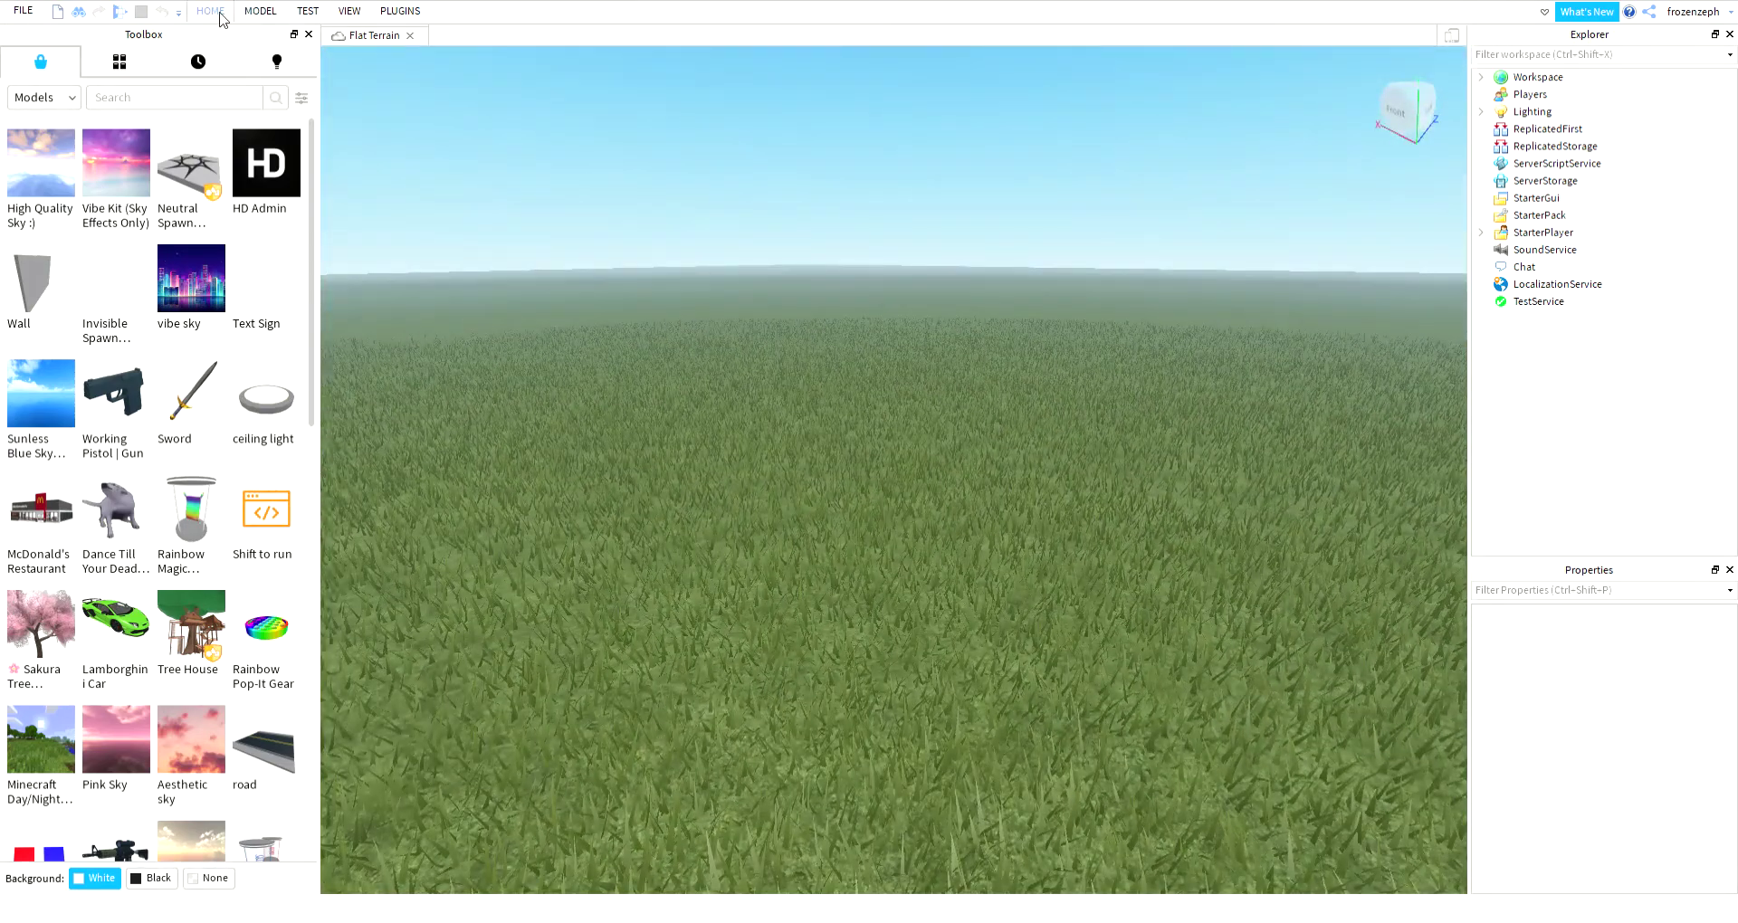
Step: Insert a block part on the grass and nudge it to position -64, 10.5, -135
left_click(505, 54)
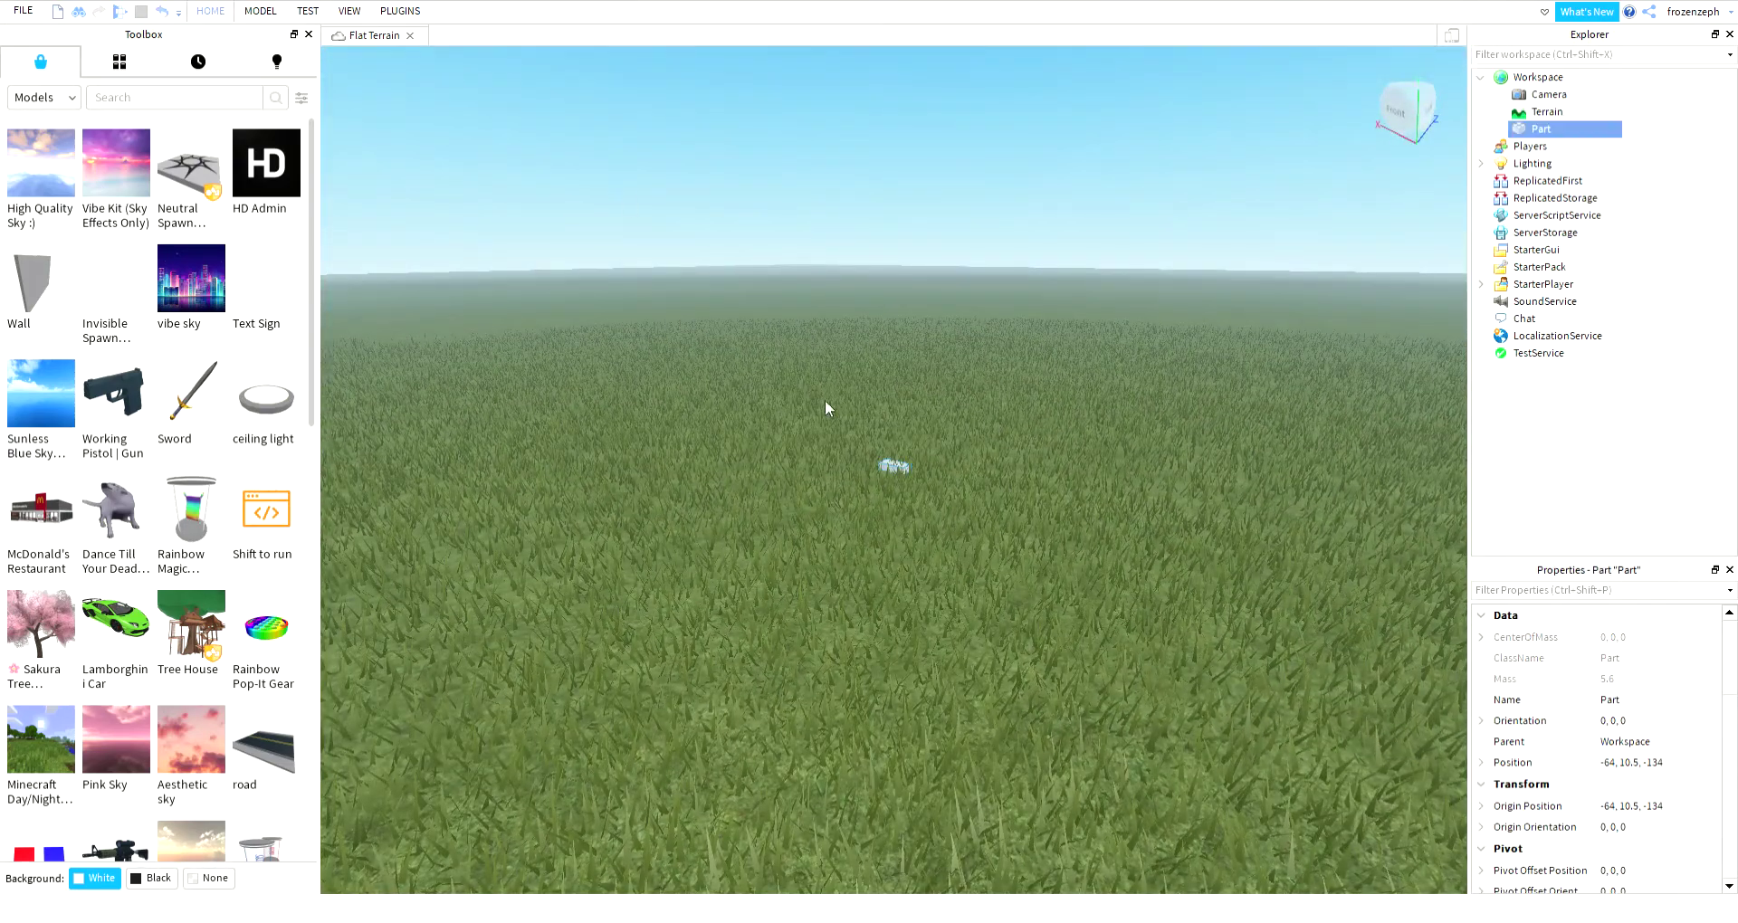
right_click_drag(896, 440, 867, 452)
scroll(897, 440, "up", 2)
middle_click_drag(867, 460, 894, 473)
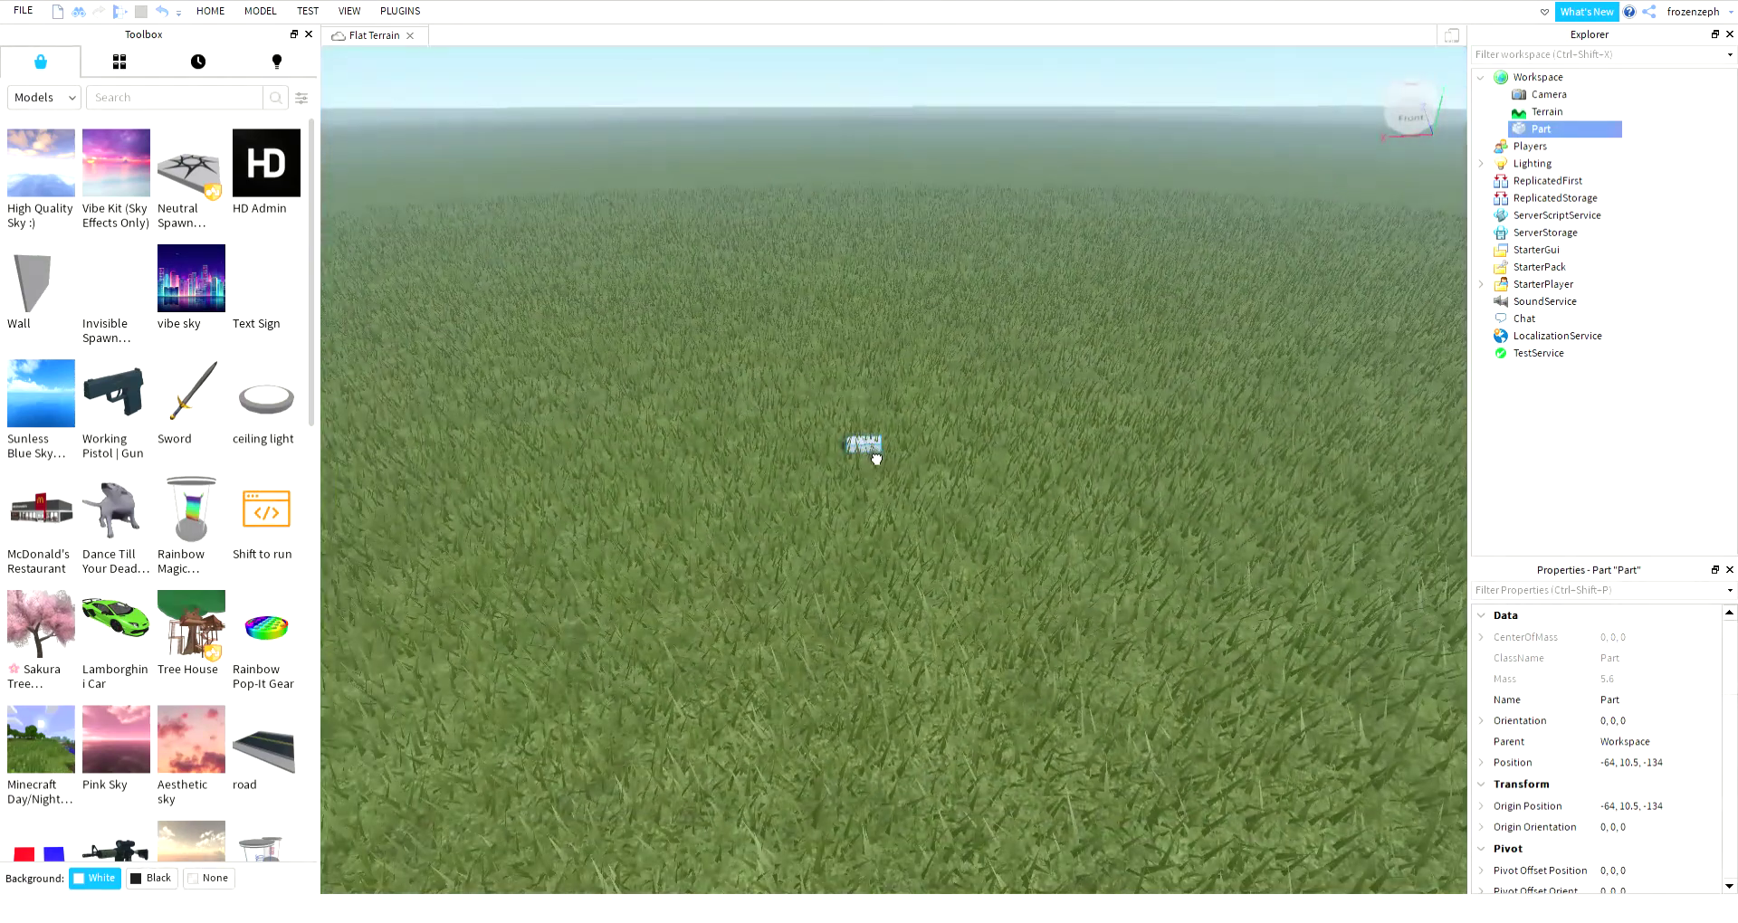
left_click_drag(875, 459, 876, 464)
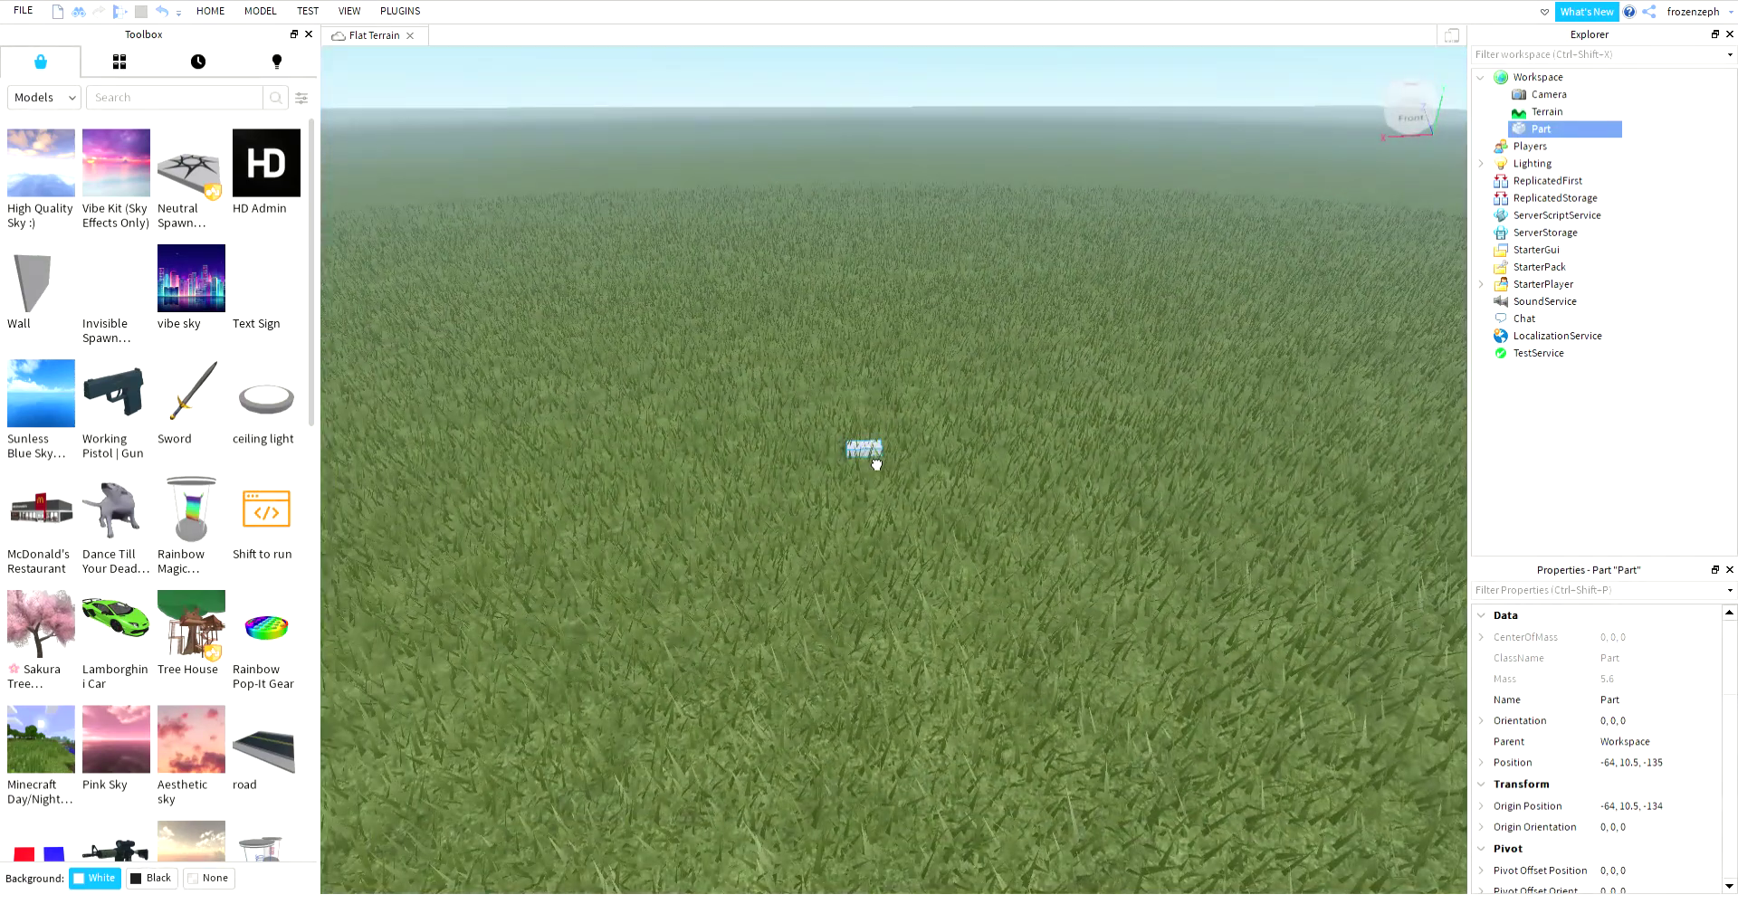
Step: Scale the part in length, width and height into a large box centred at about -104.5, 39, -179
left_click(217, 42)
left_click_drag(865, 478, 912, 880)
key("s")
key("d")
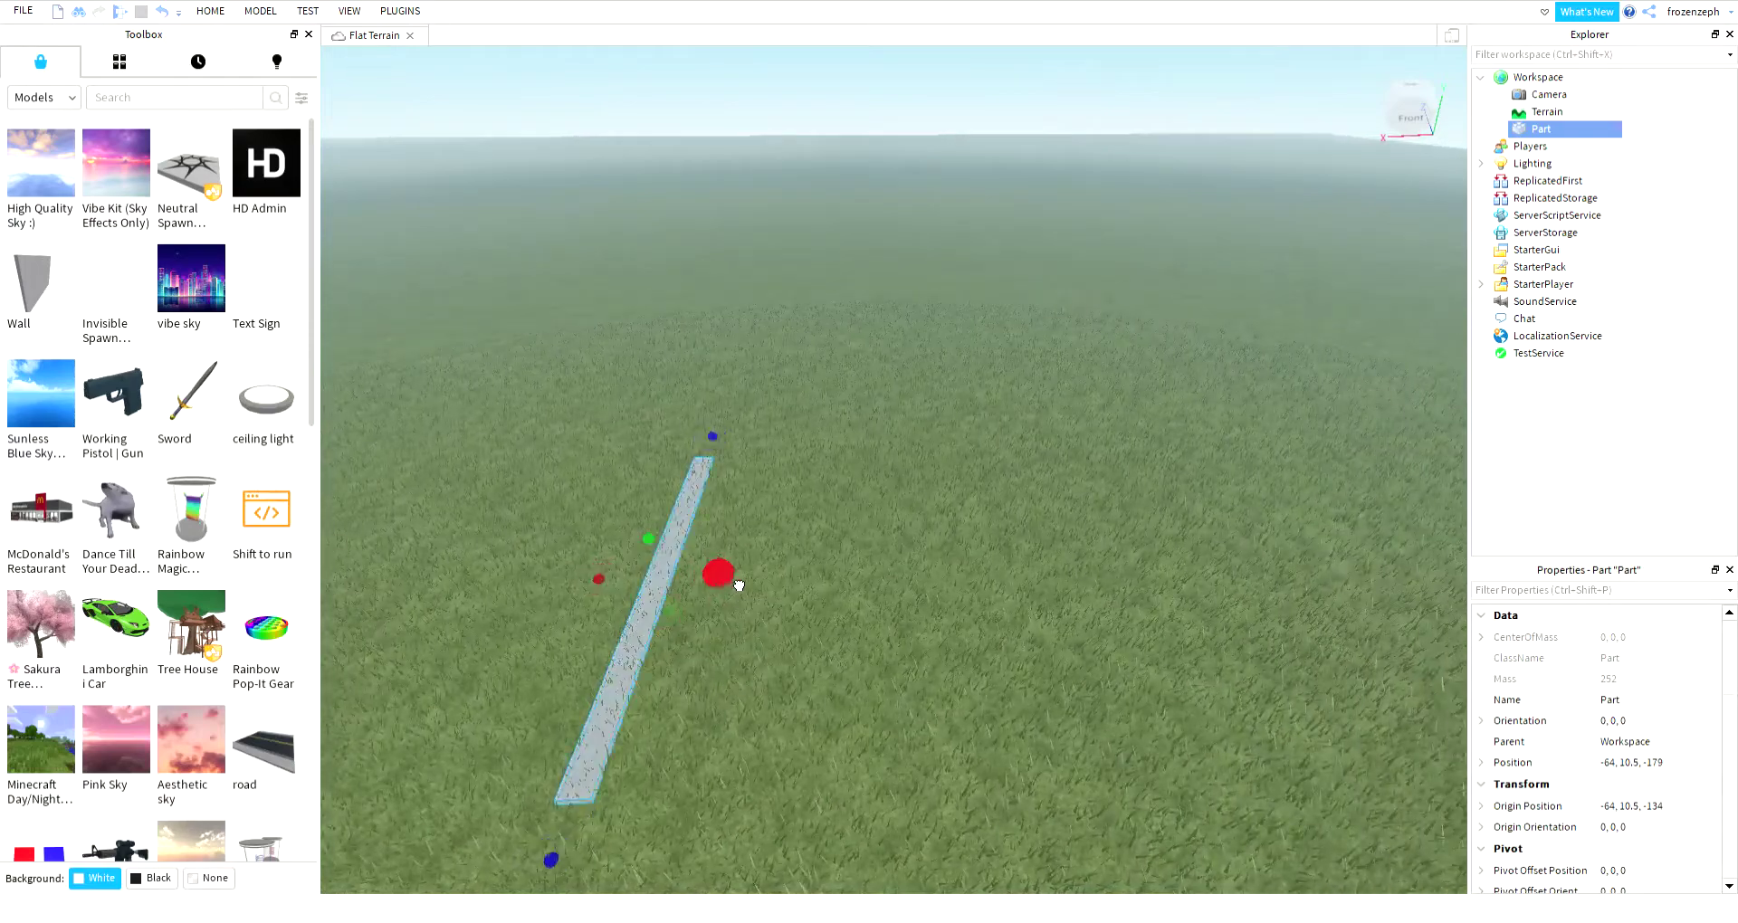
left_click_drag(737, 582, 1131, 627)
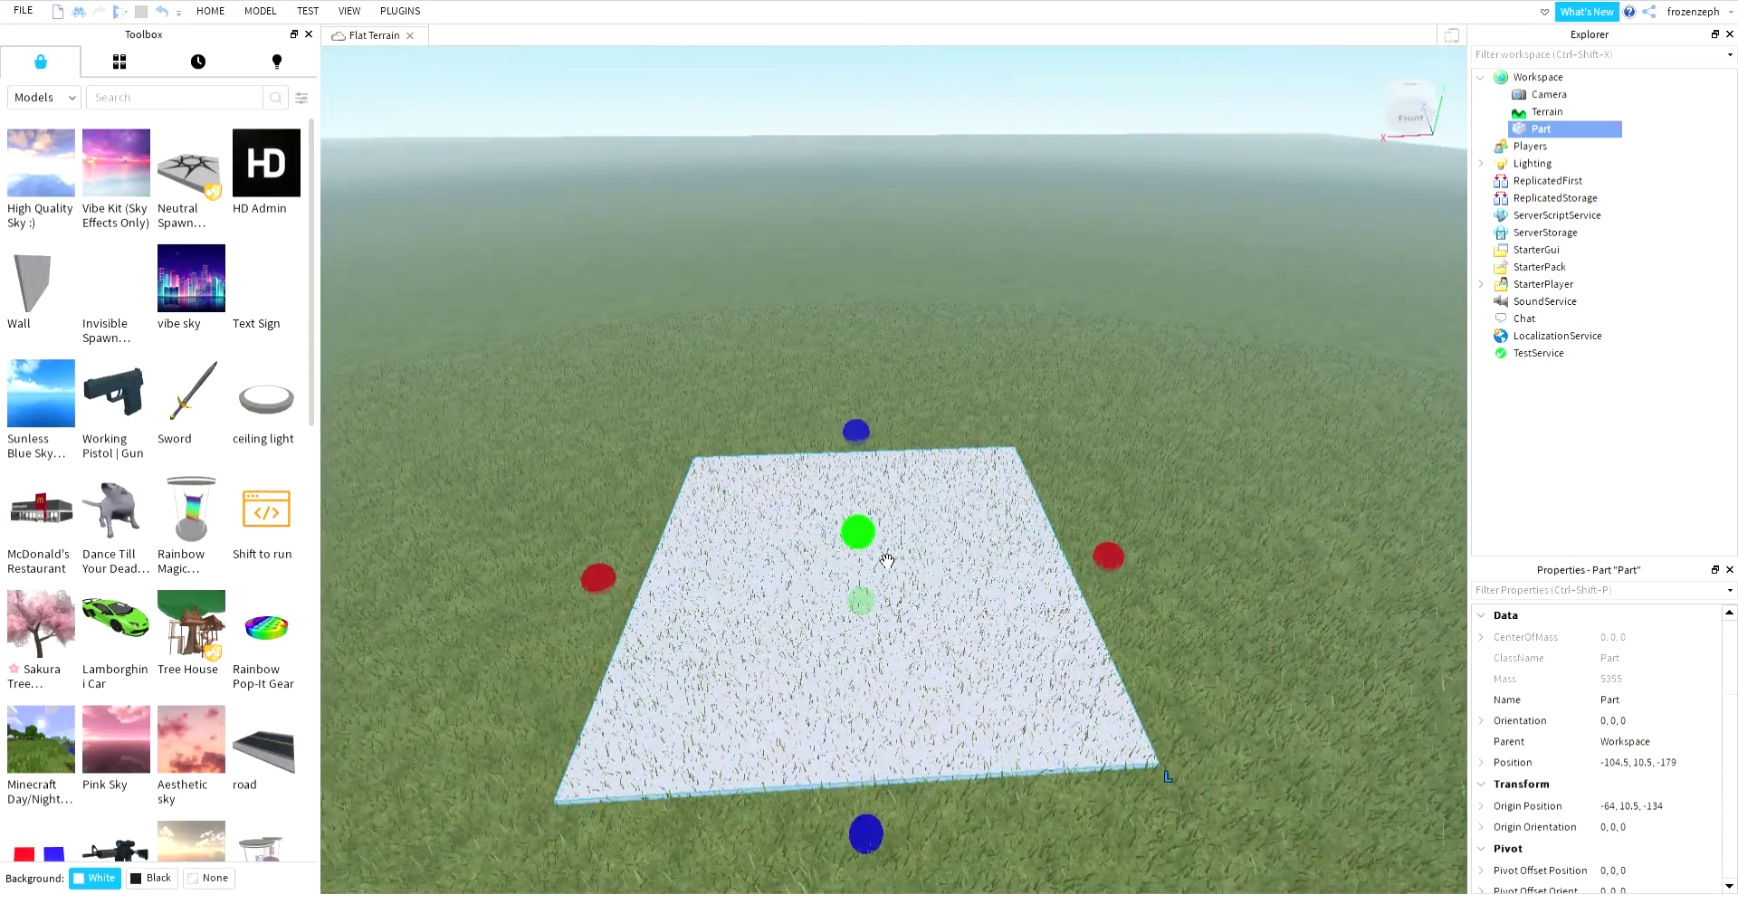
left_click_drag(885, 567, 896, 241)
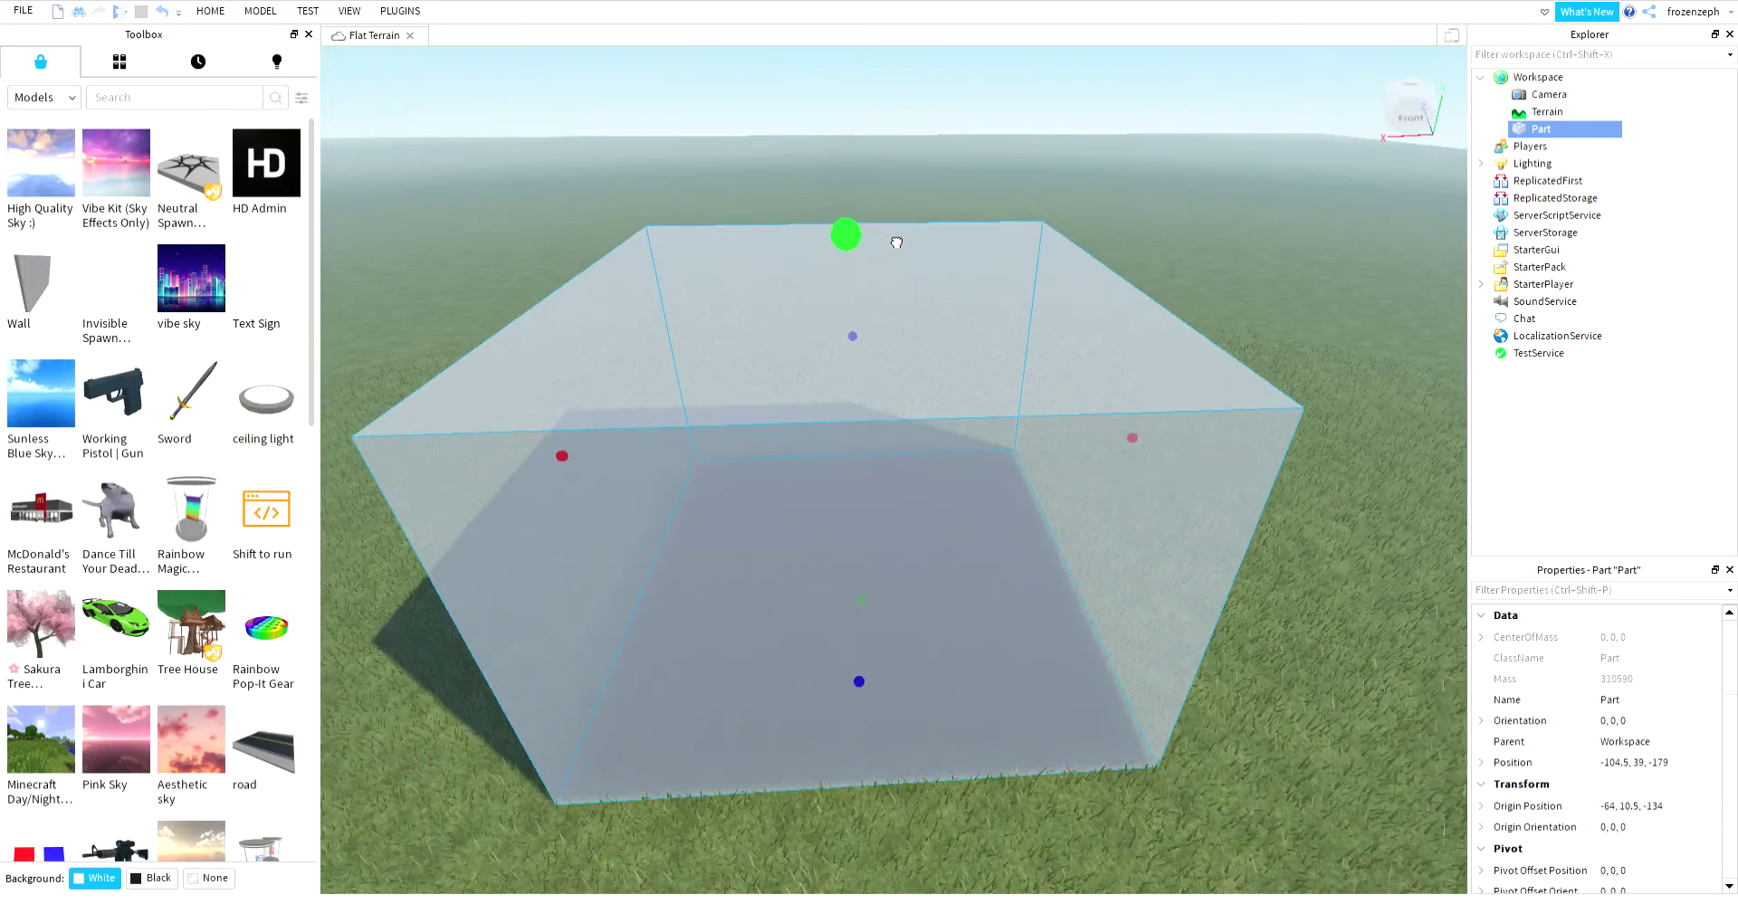
Step: Colour the large box bright green
key("s")
right_click_drag(1083, 517, 1094, 561)
key("w")
left_click(1109, 325)
key("s")
right_click_drag(1109, 324, 1109, 326)
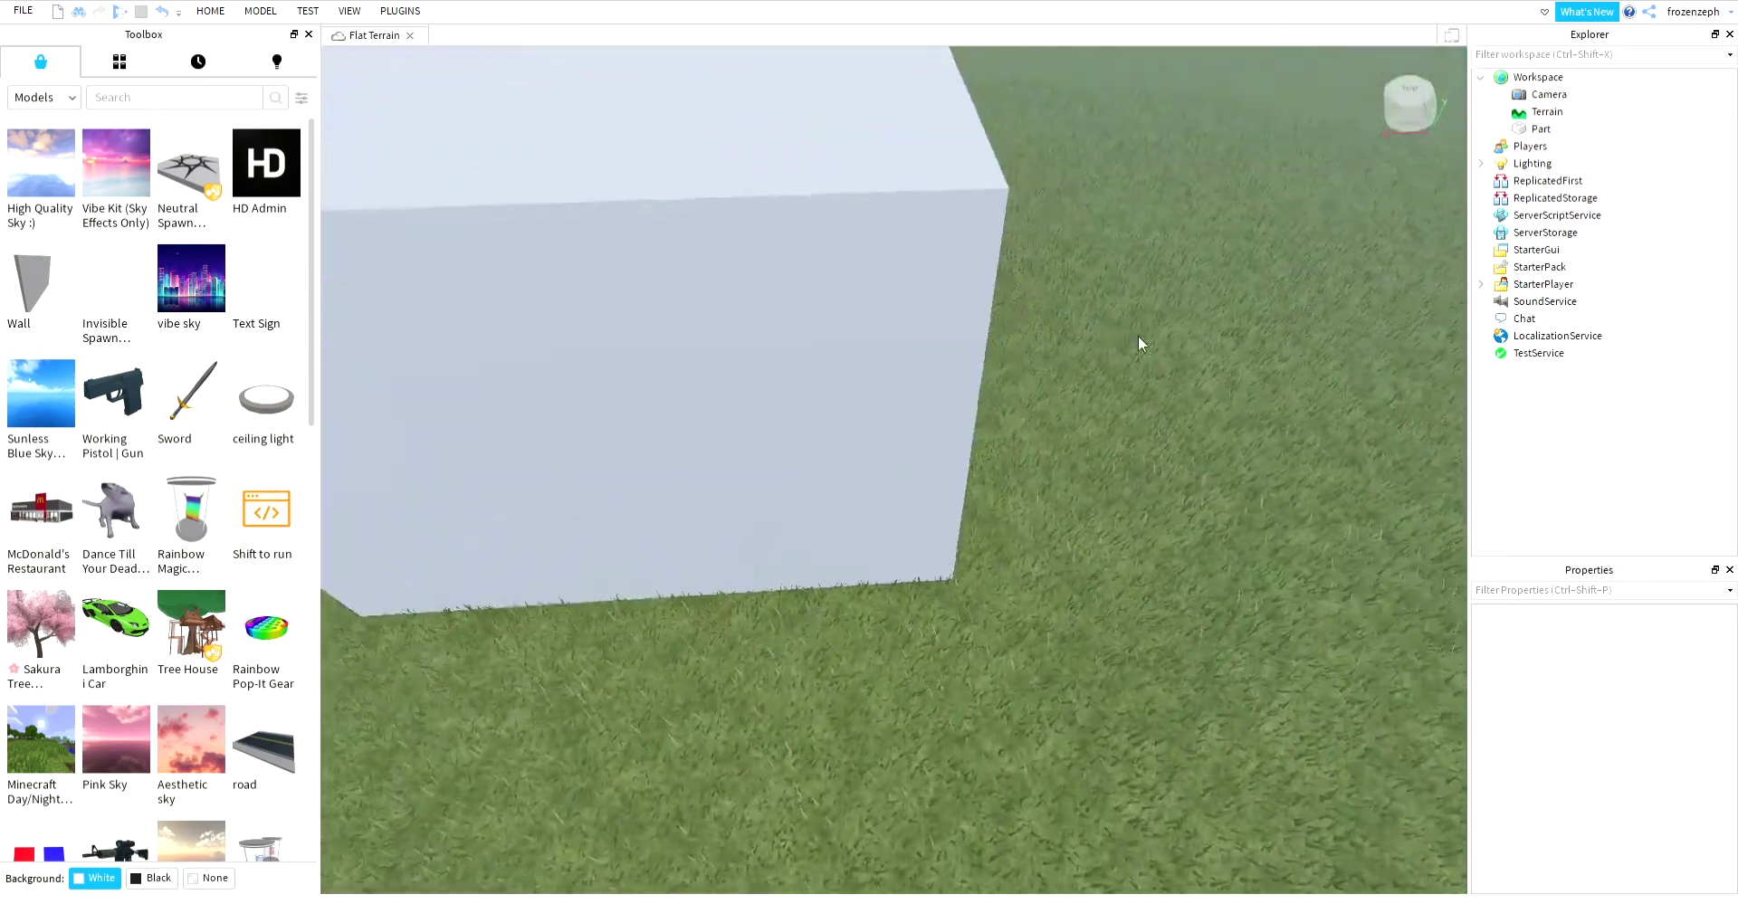
key("d")
right_click_drag(657, 500, 656, 499)
key("s")
key("w")
left_click(626, 378)
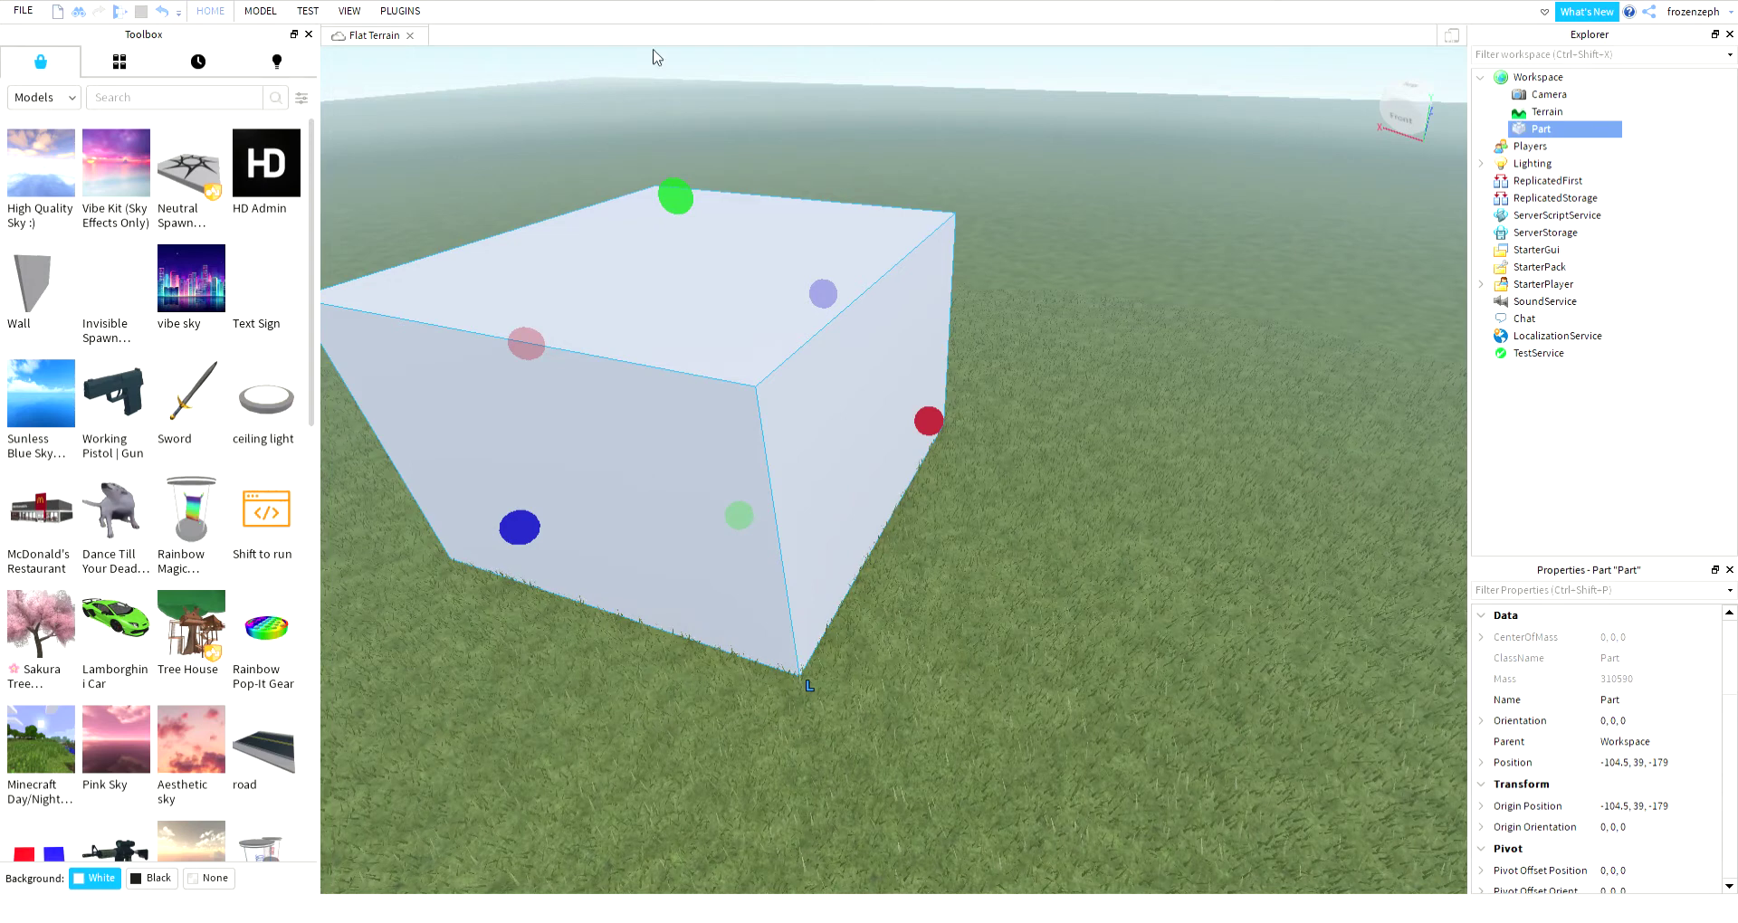
left_click(753, 169)
left_click(1007, 210)
Step: Search the Toolbox models for "ladder" and insert the grey truss model named Ladder
right_click_drag(1007, 210, 681, 268)
left_click(159, 106)
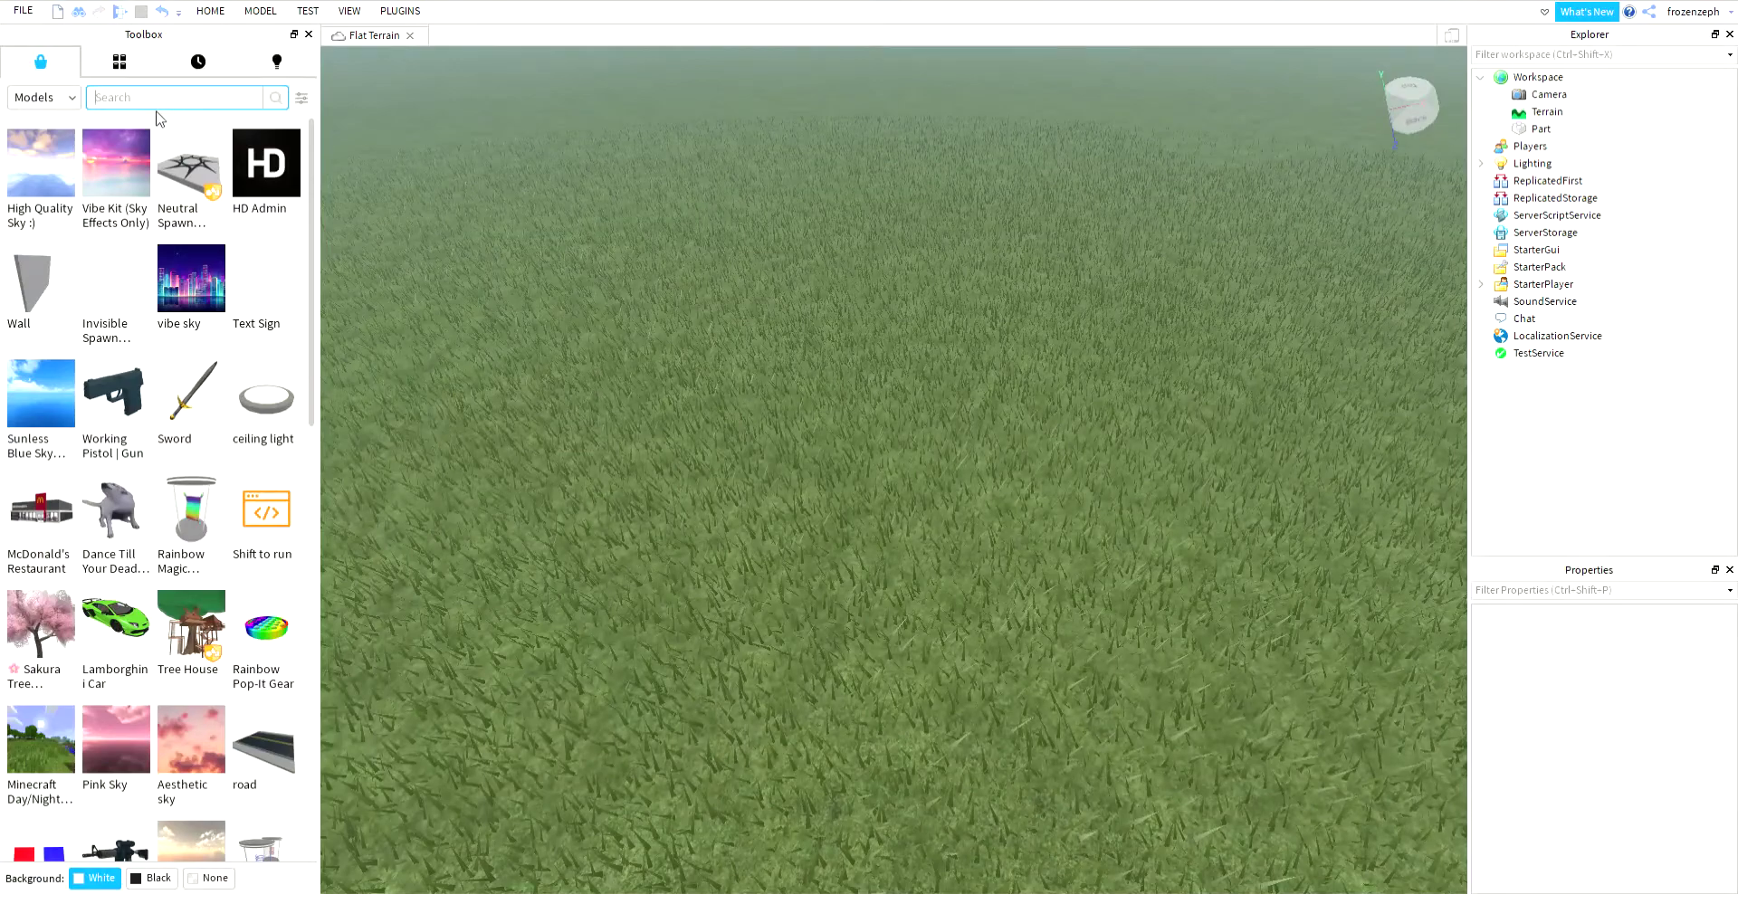
key("Return")
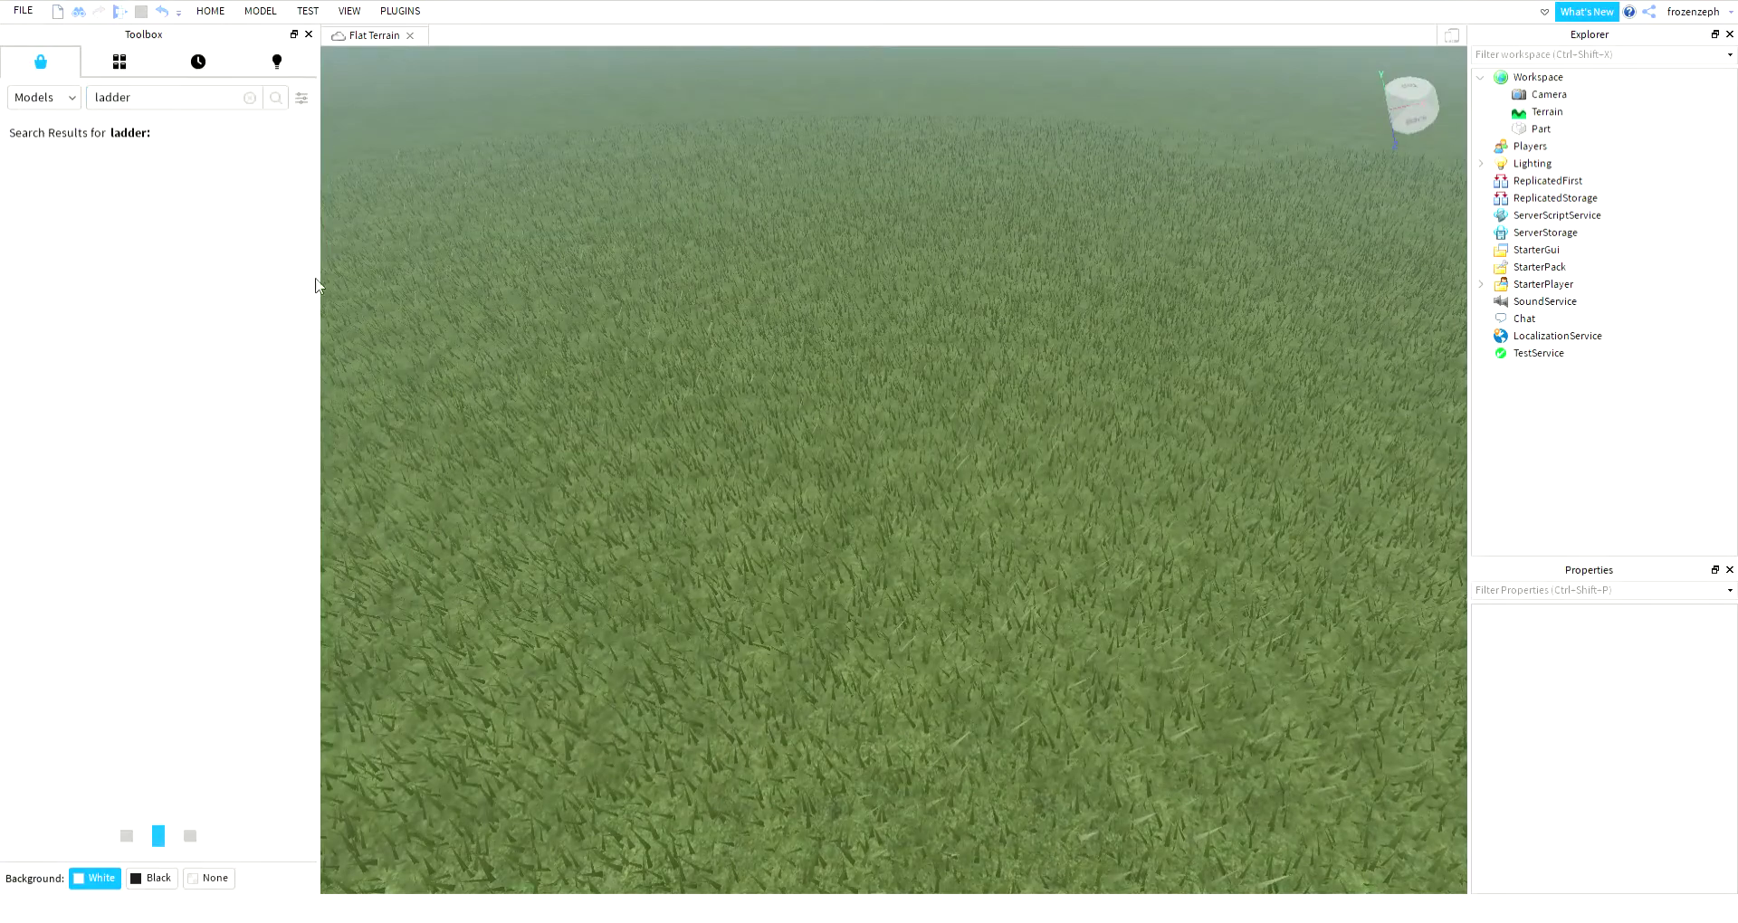
right_click_drag(654, 290, 654, 290)
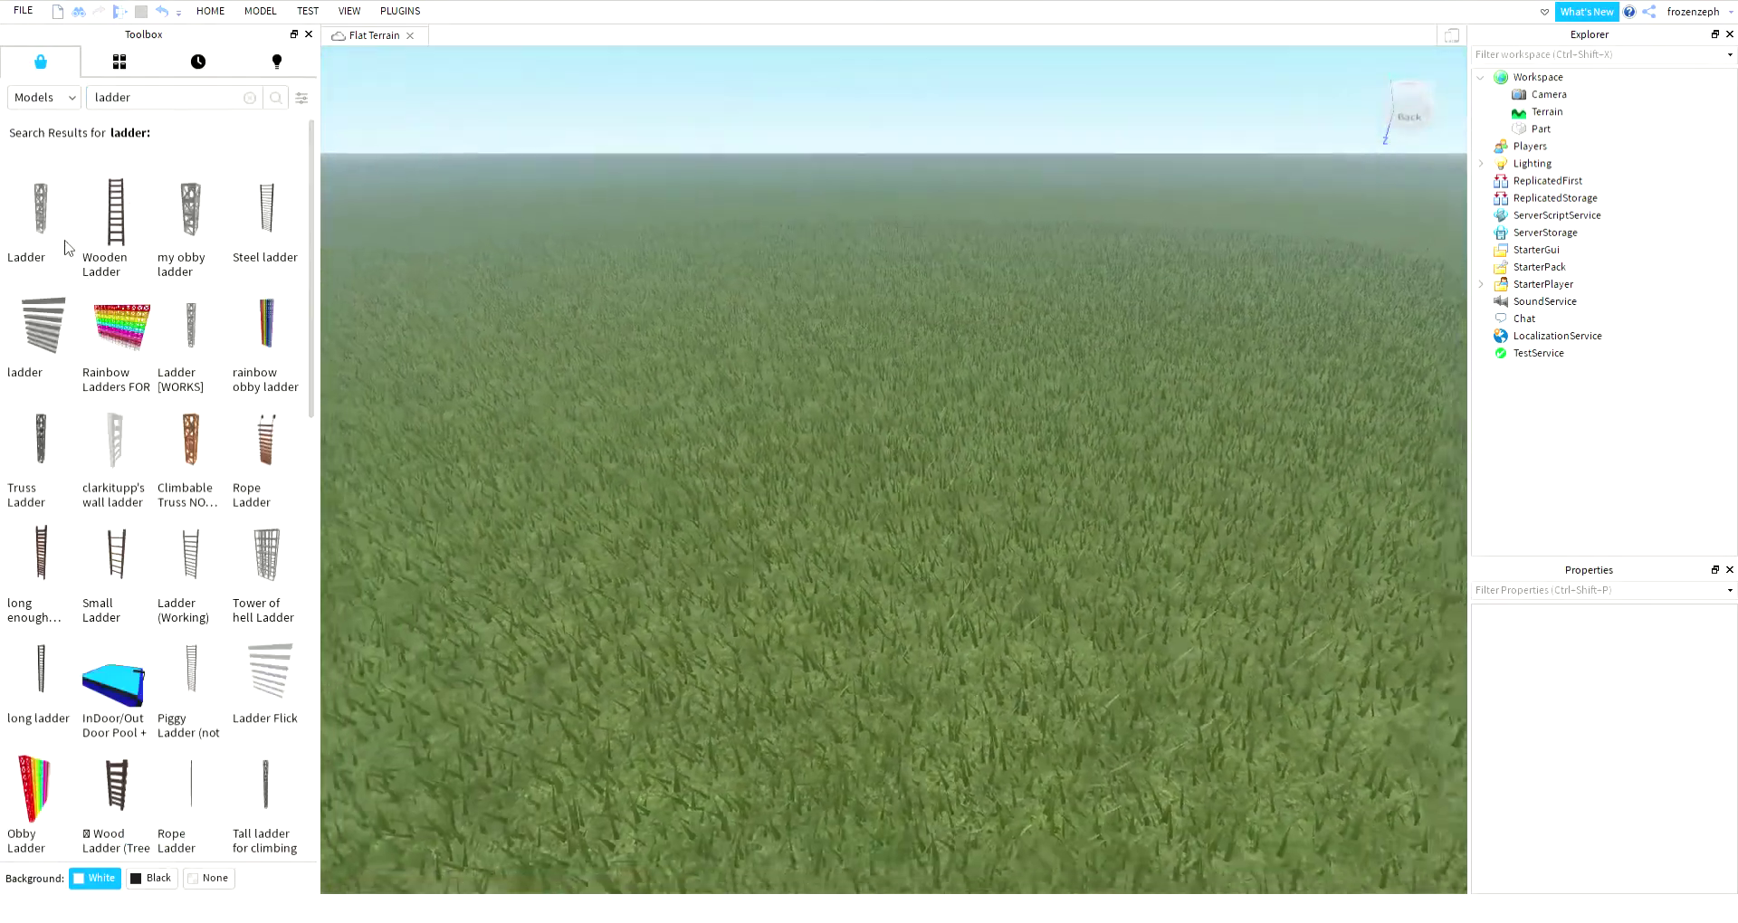
mouse_move(31, 235)
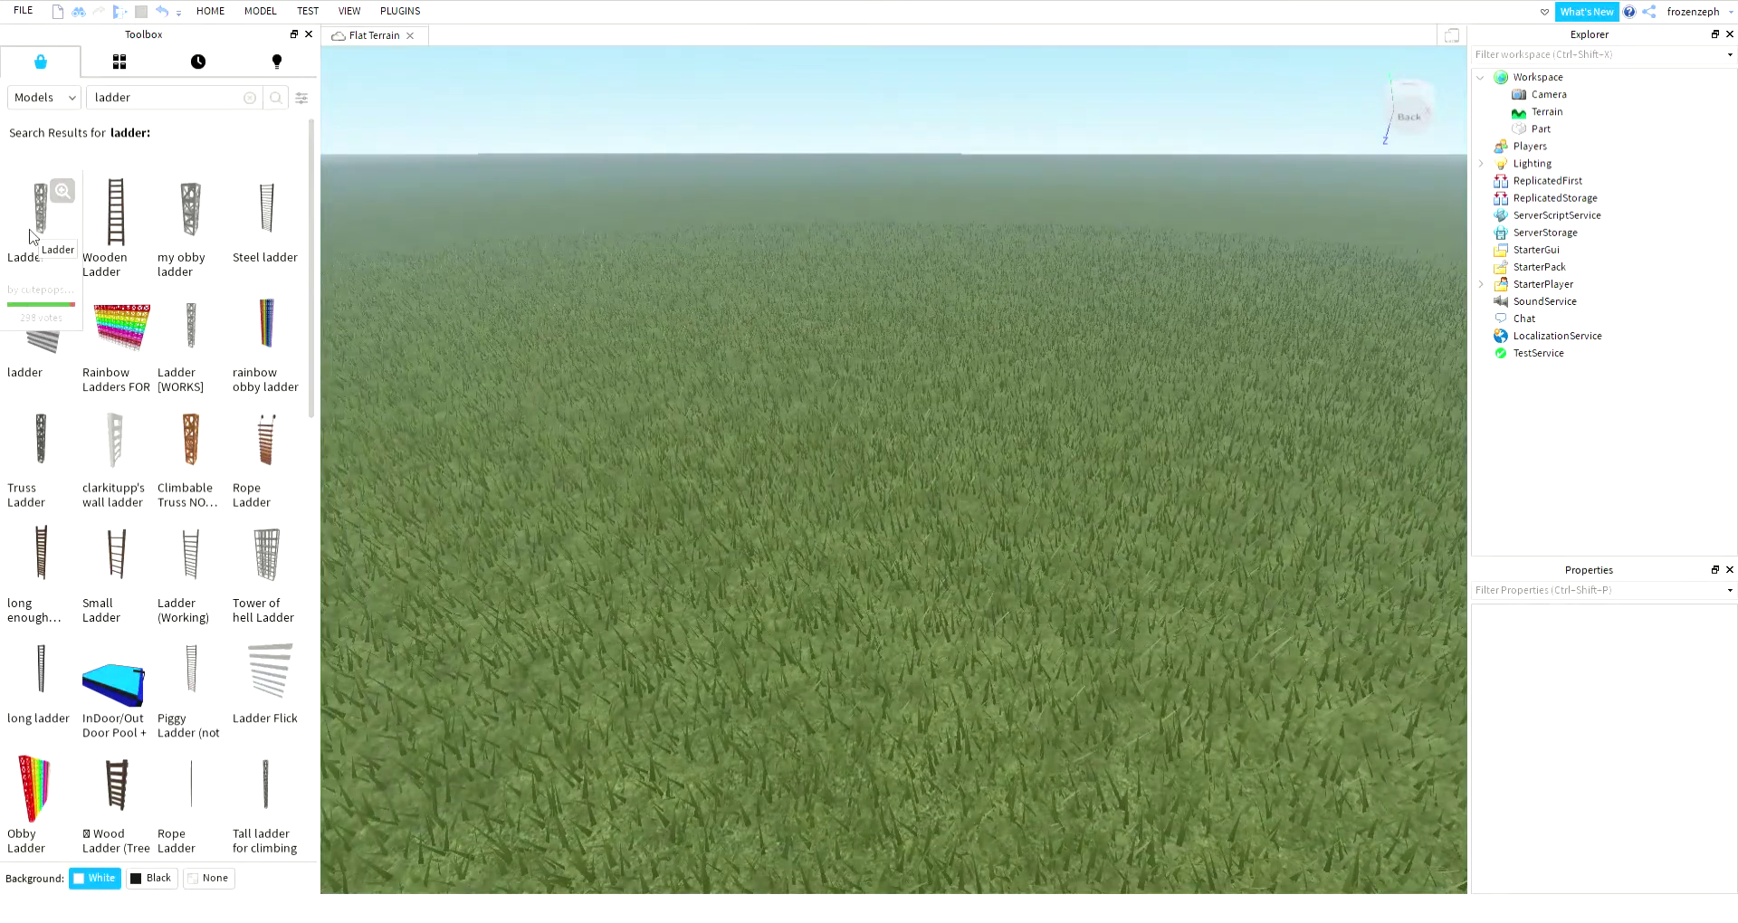
left_click(32, 231)
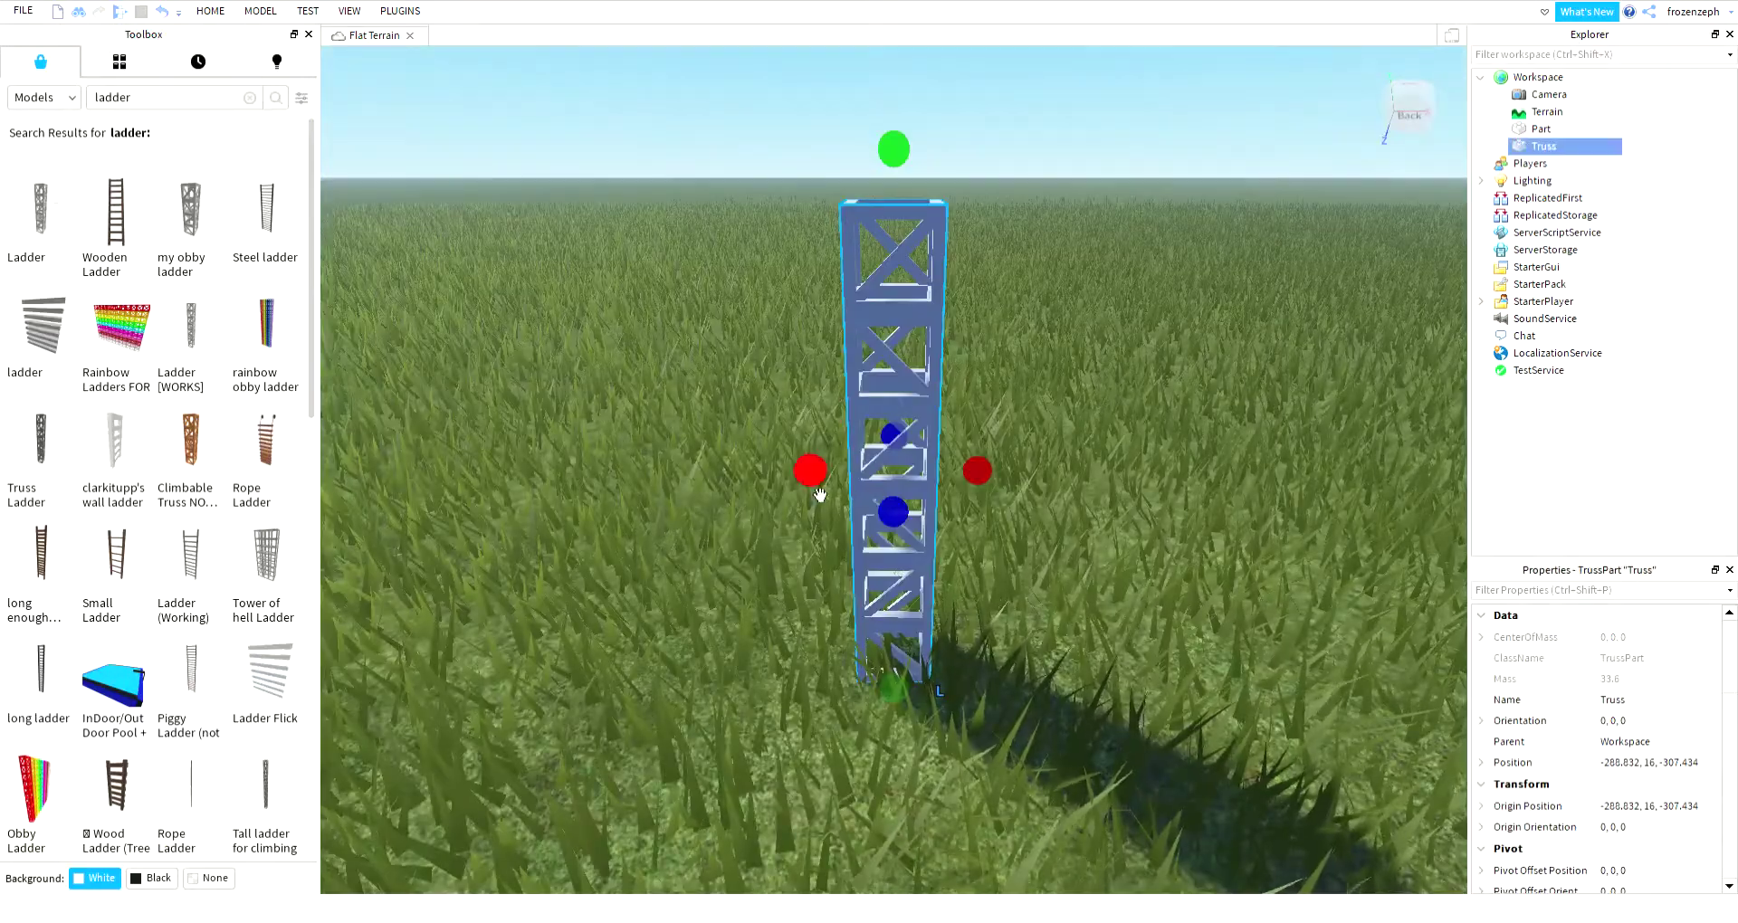
Step: Move the truss ladder across the terrain to position -354, 16, -319, away from the green box
right_click_drag(1110, 415, 1110, 414)
scroll(1110, 411, "down", 5)
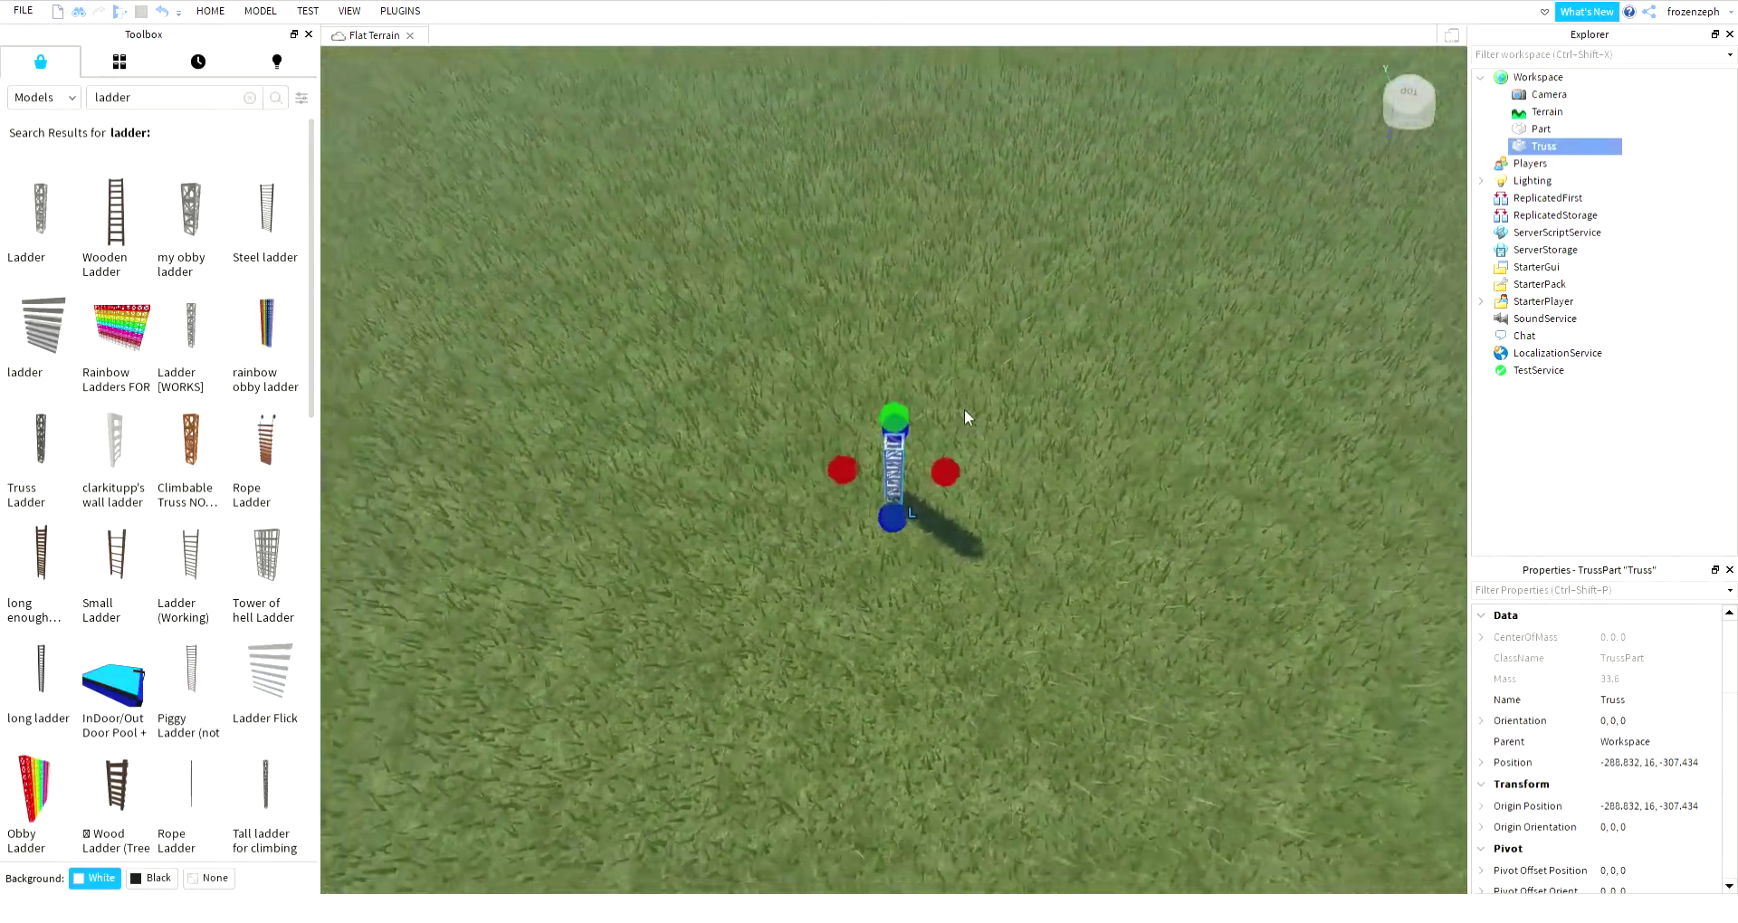
left_click_drag(881, 342, 853, 312)
right_click_drag(853, 312, 853, 312)
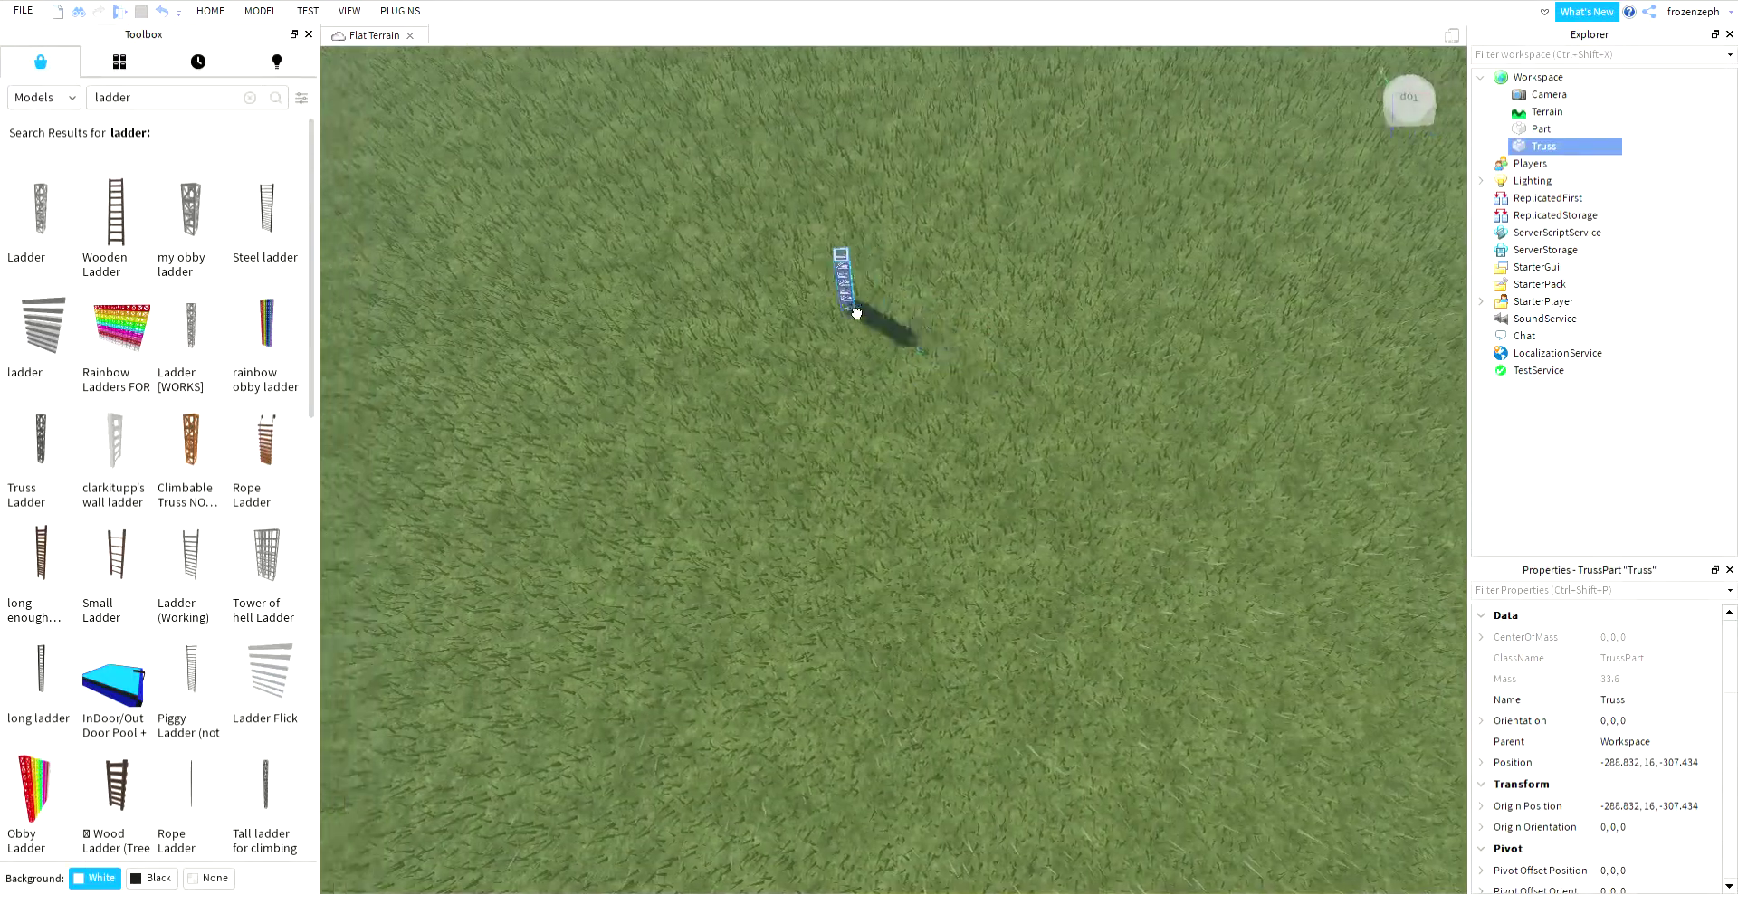
left_click_drag(853, 312, 851, 311)
right_click_drag(853, 313, 851, 312)
left_click_drag(851, 311, 851, 312)
right_click_drag(851, 311, 851, 312)
left_click_drag(851, 311, 851, 312)
right_click_drag(851, 311, 851, 312)
left_click_drag(851, 312, 851, 312)
right_click_drag(851, 312, 851, 311)
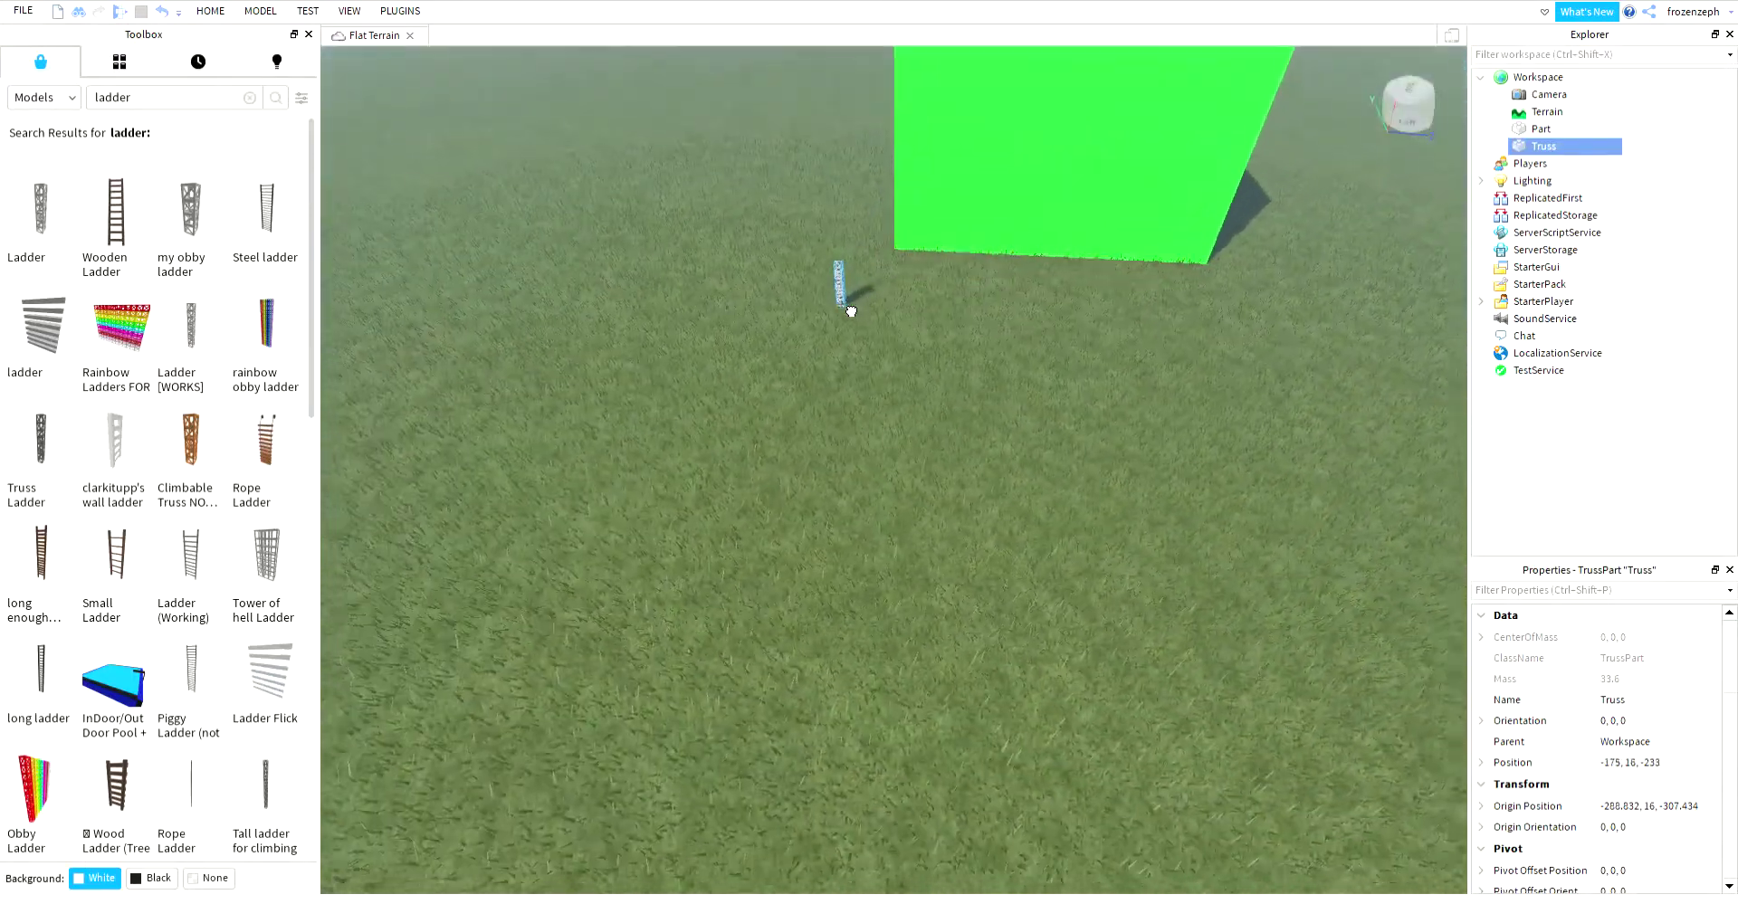
left_click_drag(851, 311, 851, 312)
right_click_drag(851, 312, 851, 312)
left_click_drag(851, 311, 851, 312)
right_click_drag(851, 312, 851, 312)
left_click_drag(851, 311, 851, 311)
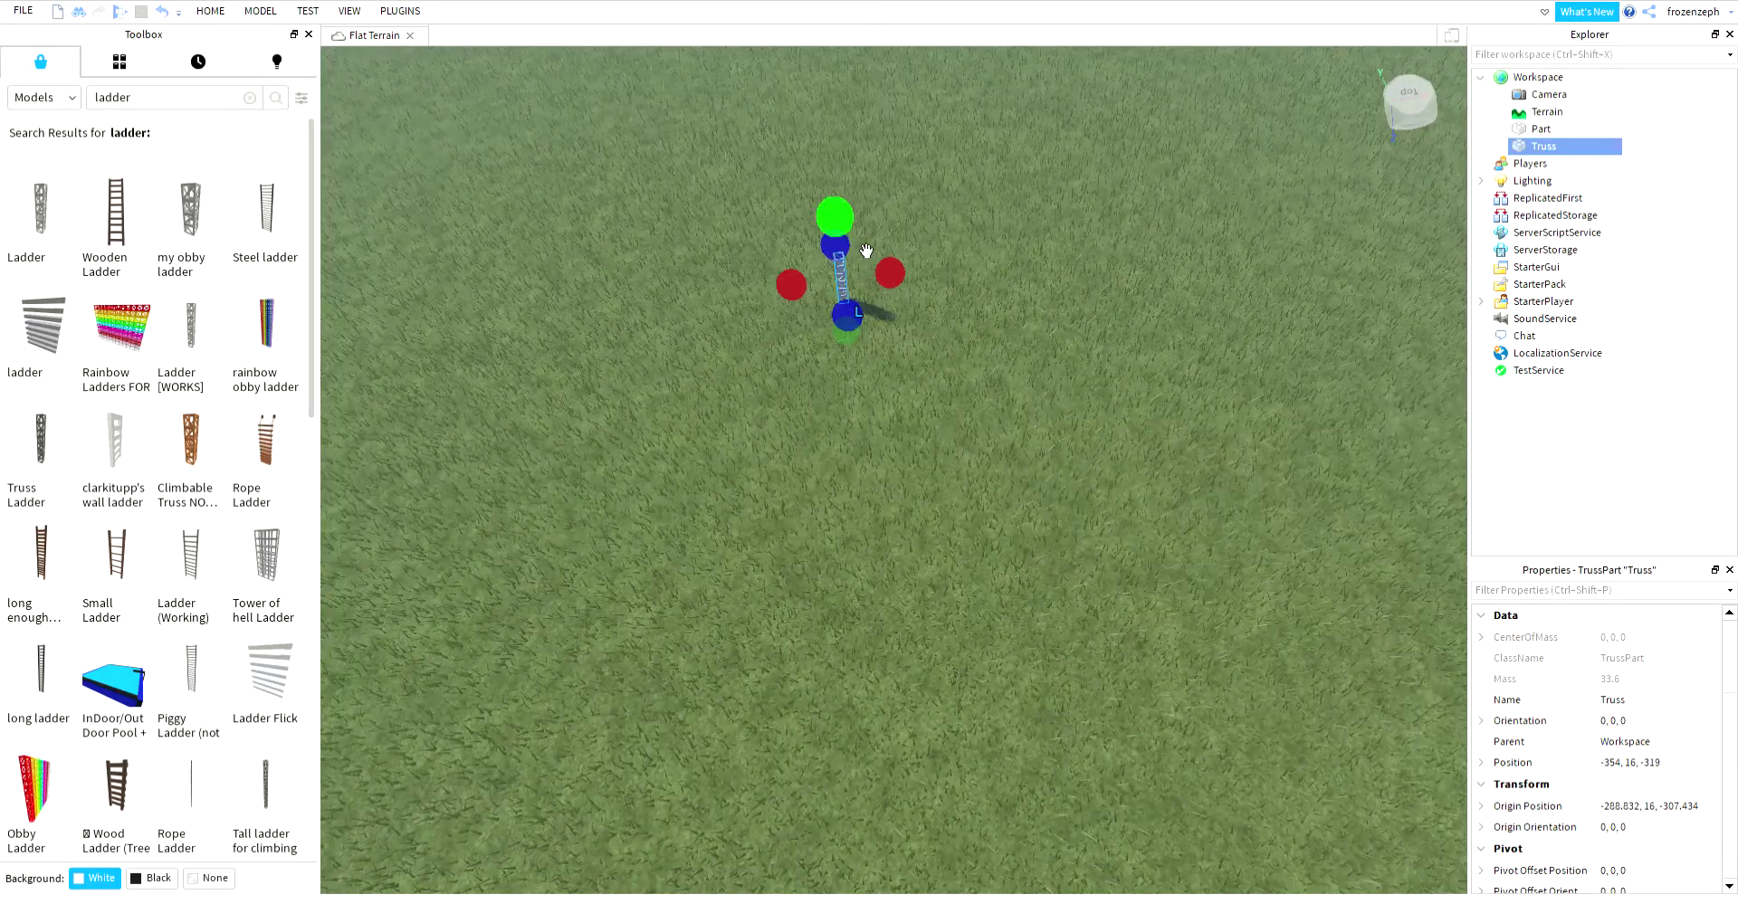
Step: Stretch the truss vertically into a tall ladder several times its original height
left_click_drag(834, 213, 811, 186)
right_click_drag(861, 345, 861, 345)
key("w")
key("a")
right_click_drag(911, 414, 911, 415)
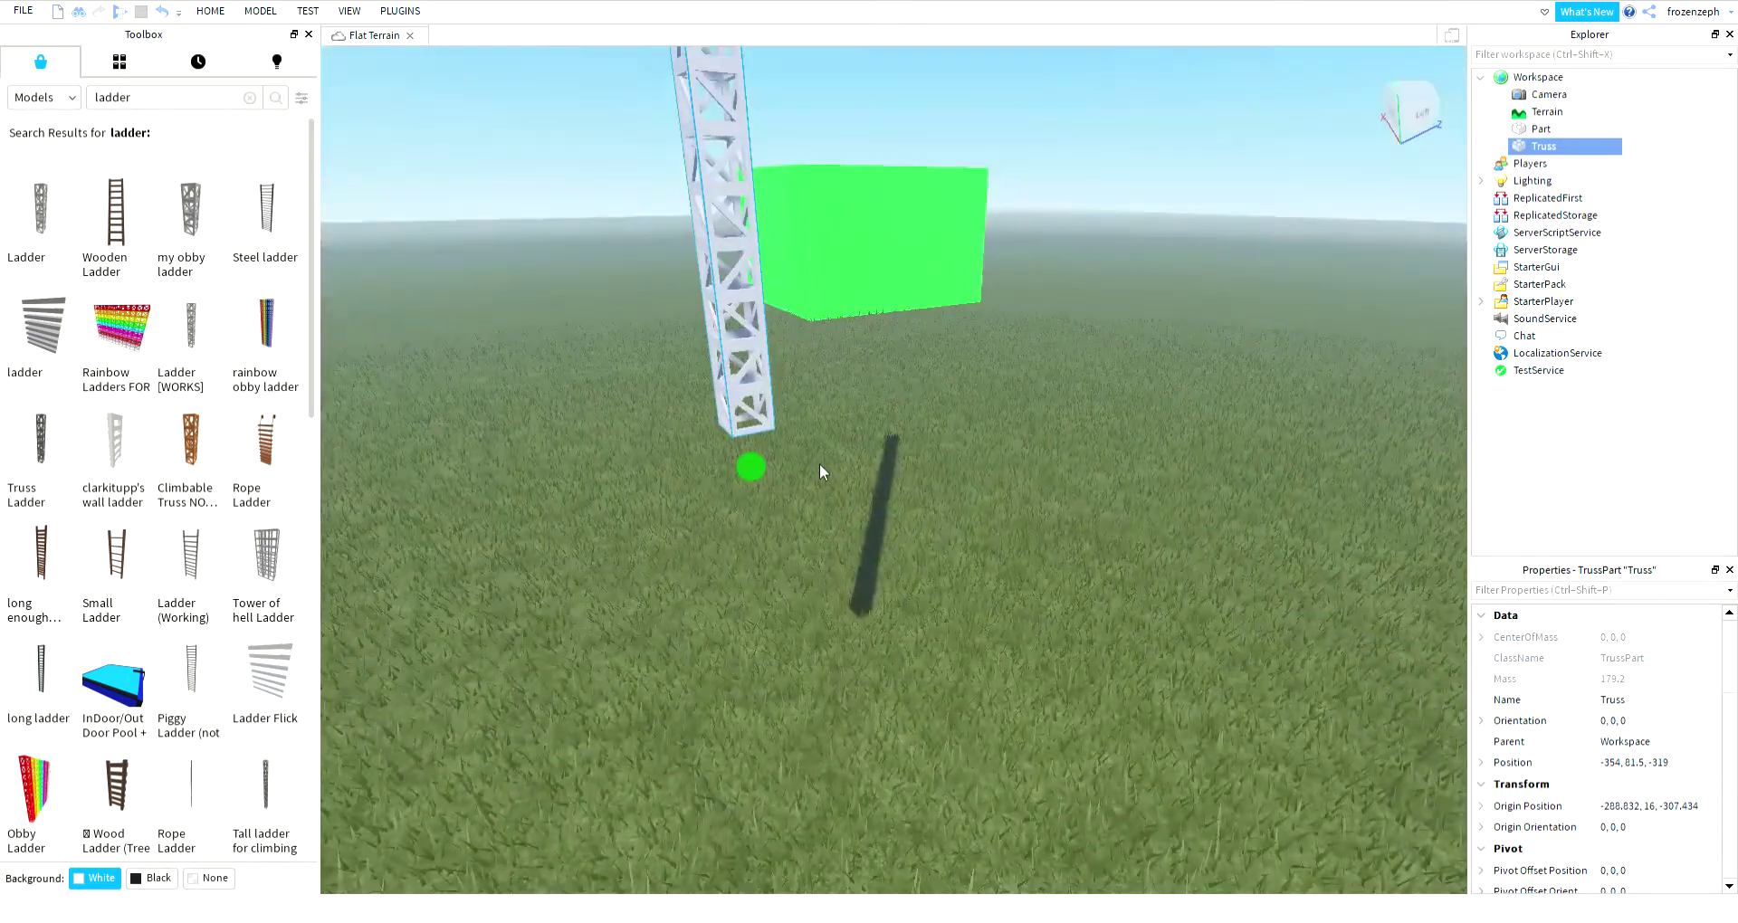
Step: Lower the tall truss until its base meets the grass, at position -354, 41.5, -319
left_click_drag(747, 468, 773, 762)
right_click_drag(773, 761, 773, 761)
left_click_drag(773, 761, 773, 762)
right_click_drag(773, 762, 773, 761)
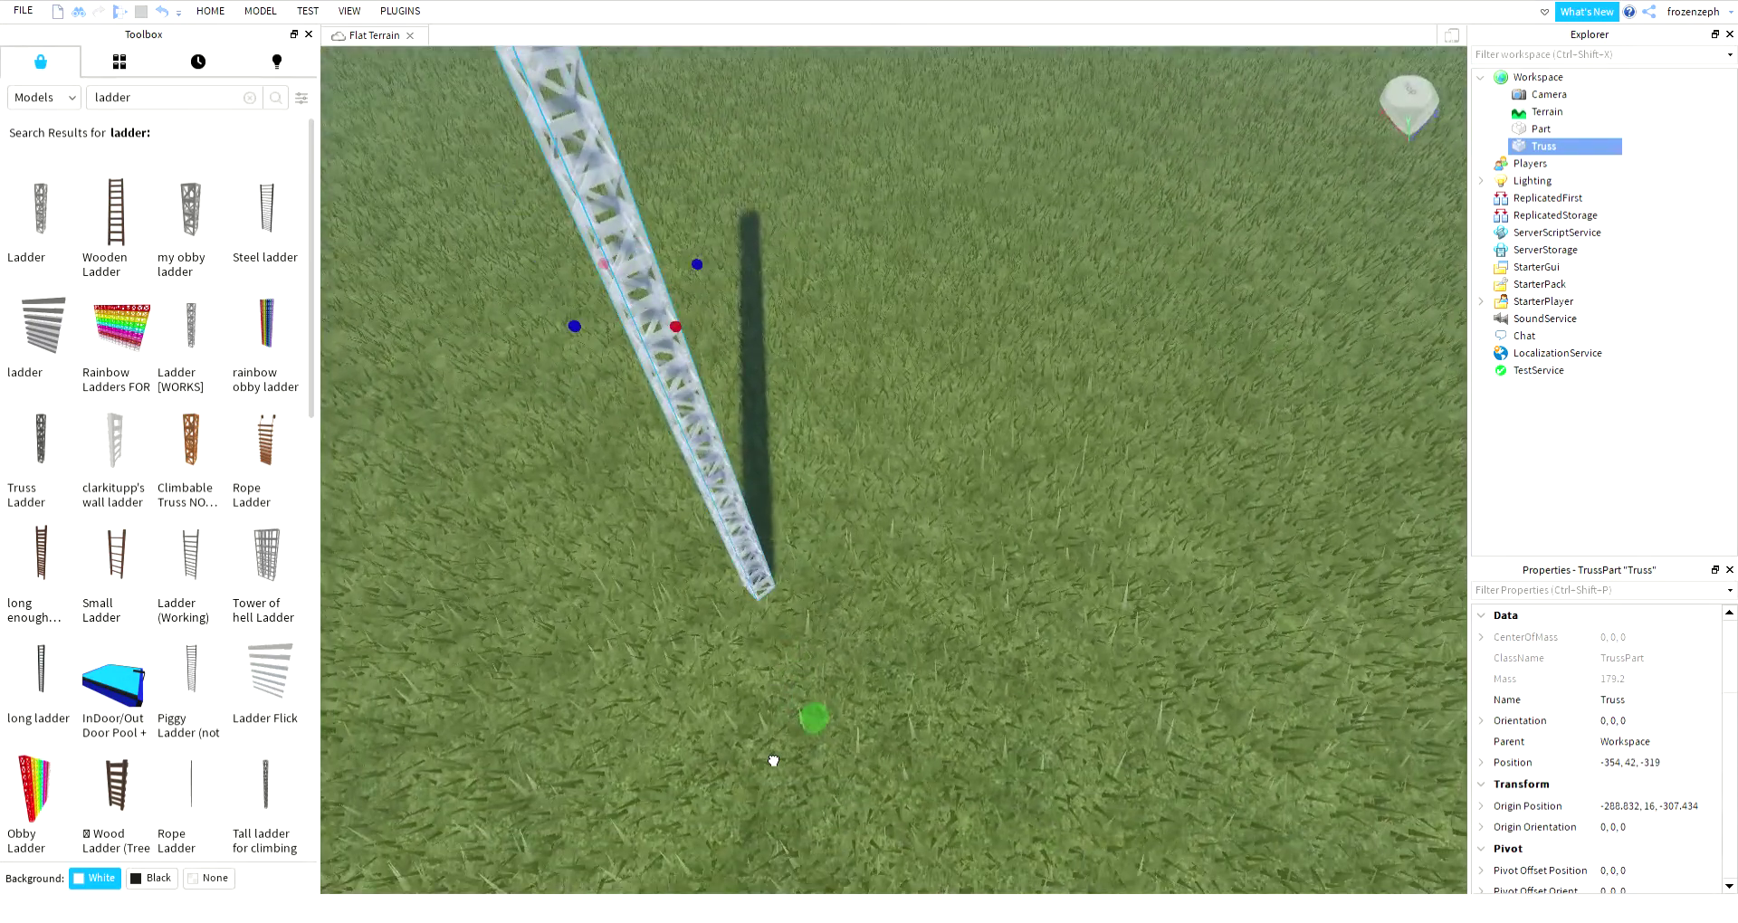
left_click_drag(773, 761, 773, 761)
right_click_drag(773, 761, 773, 761)
right_click_drag(673, 340, 673, 339)
left_click_drag(793, 392, 795, 385)
right_click_drag(1013, 567, 1013, 567)
scroll(1012, 567, "up", 3)
left_click(1012, 566)
key("s")
key("d")
key("w")
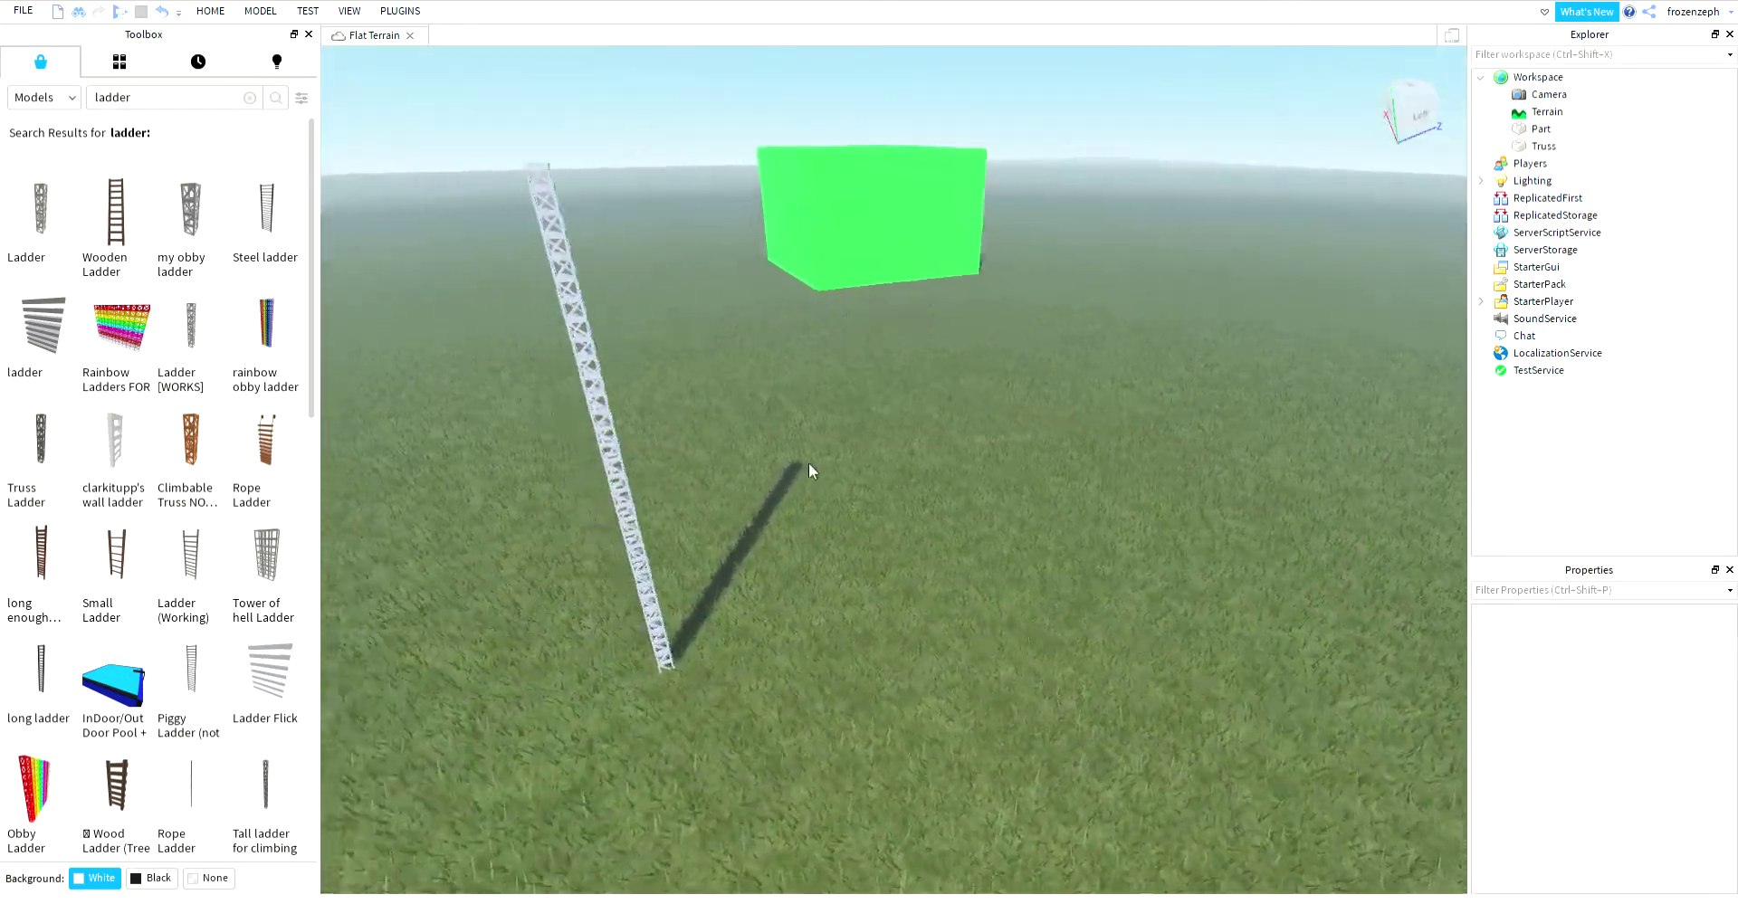
right_click_drag(865, 458, 865, 458)
Step: Slide the tall truss sideways along the Z axis to position -354, 41.5, -314
left_click(826, 423)
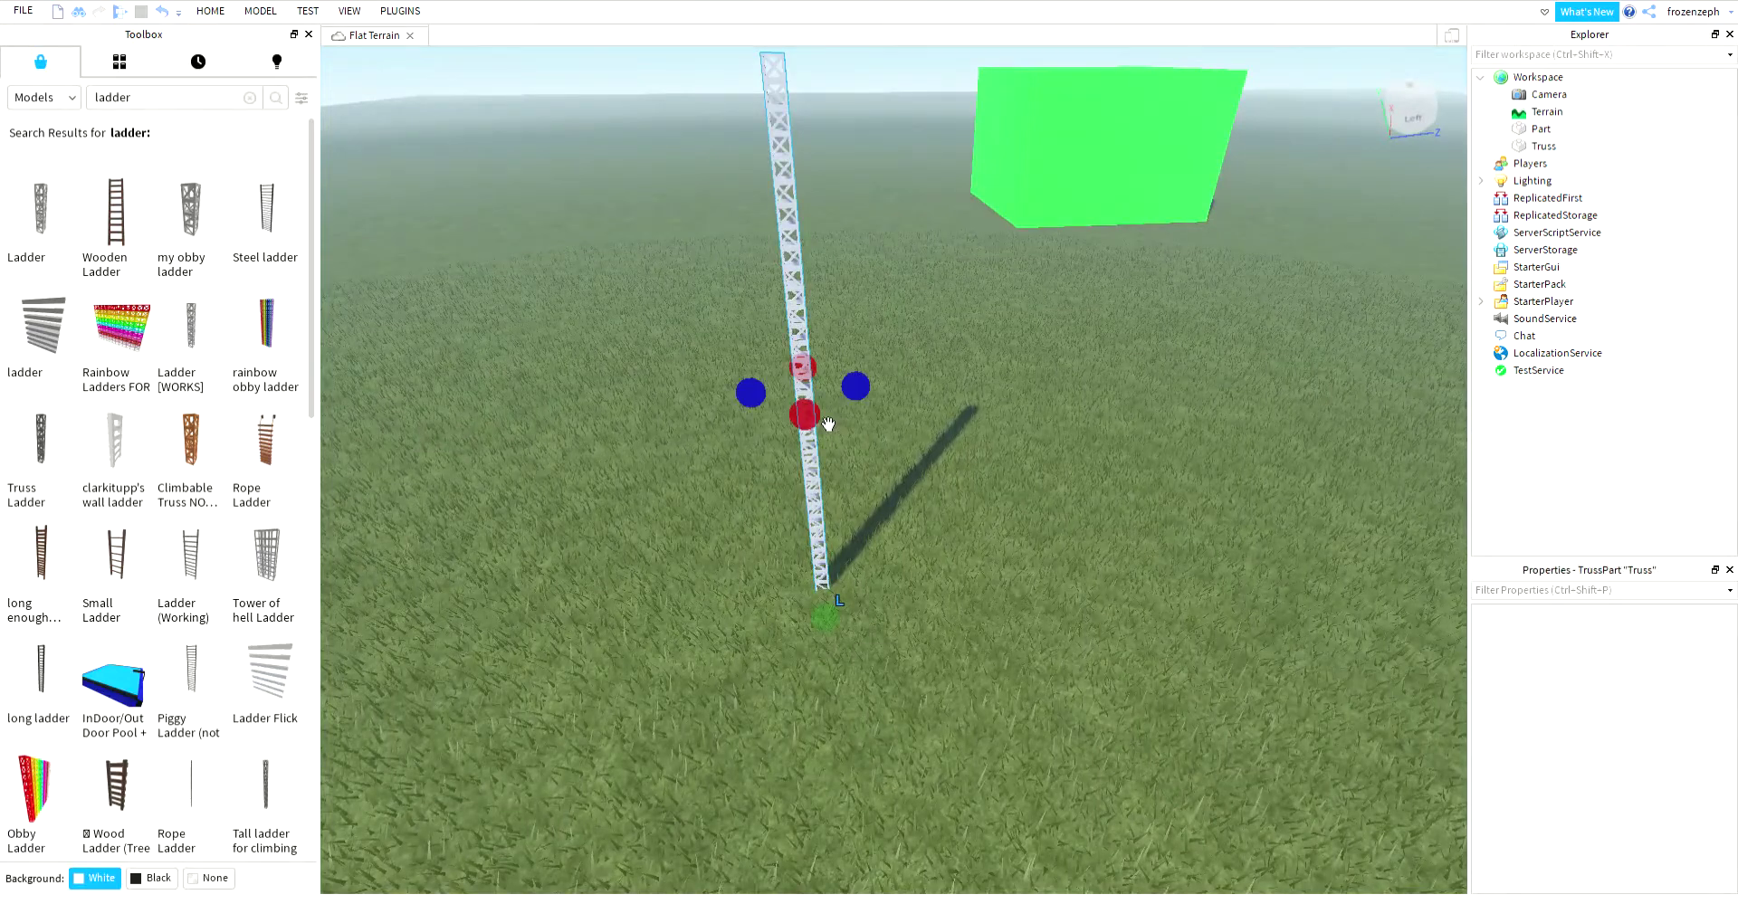
key("d")
key("d")
left_click_drag(819, 395, 816, 395)
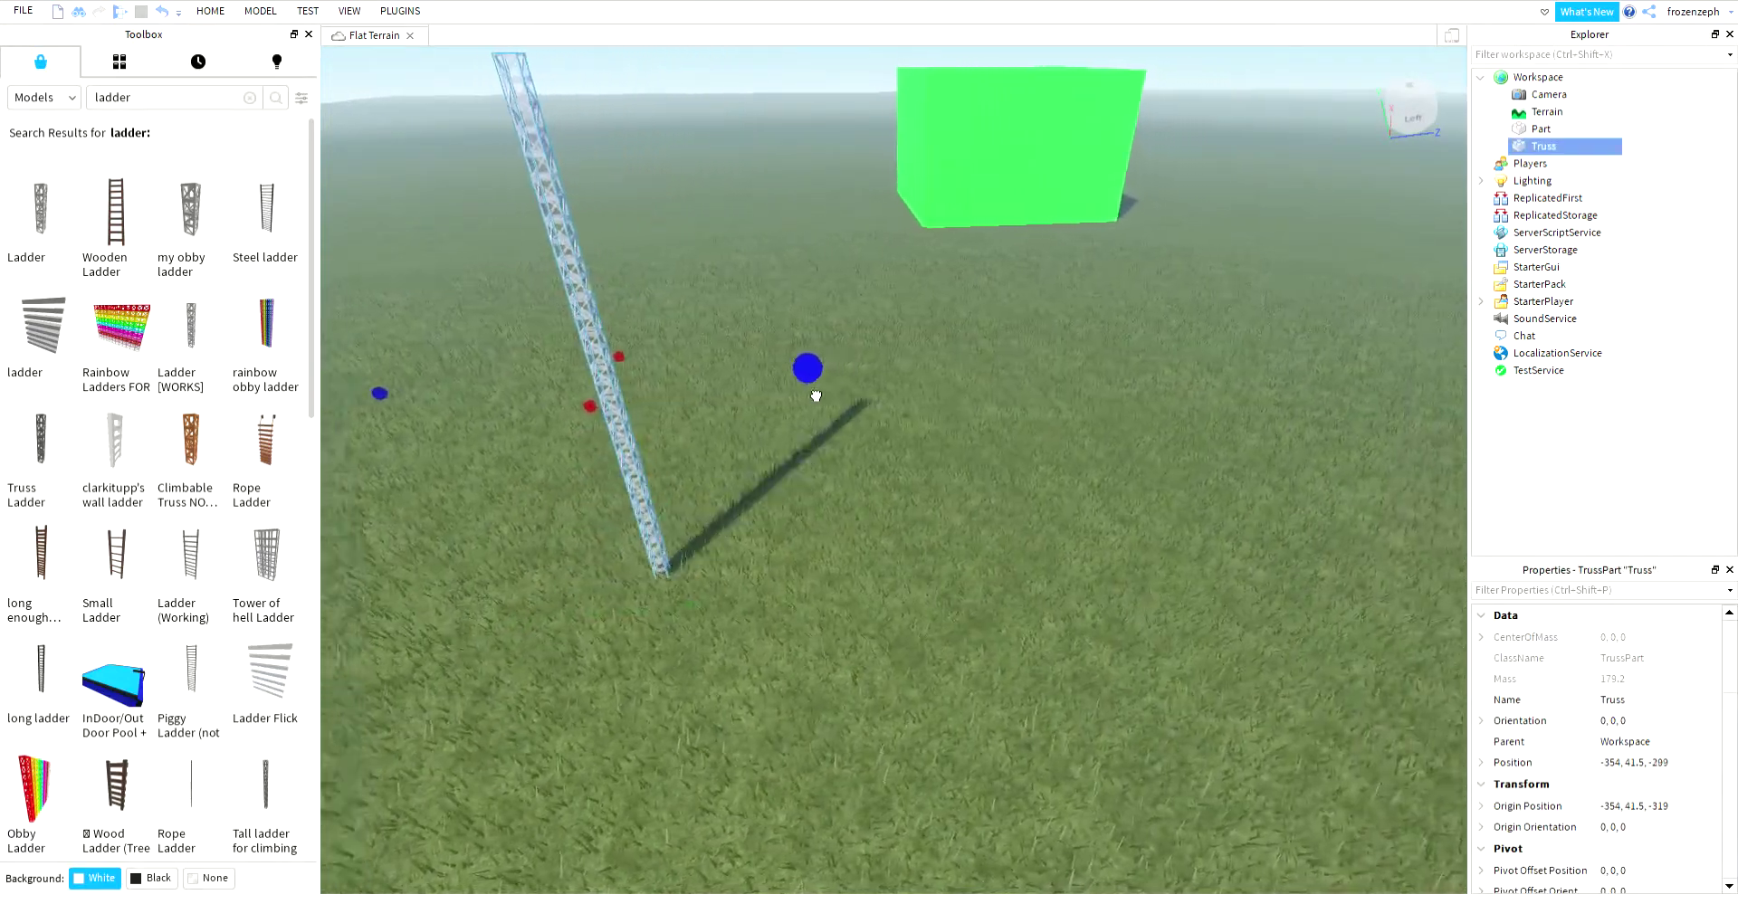
key("a")
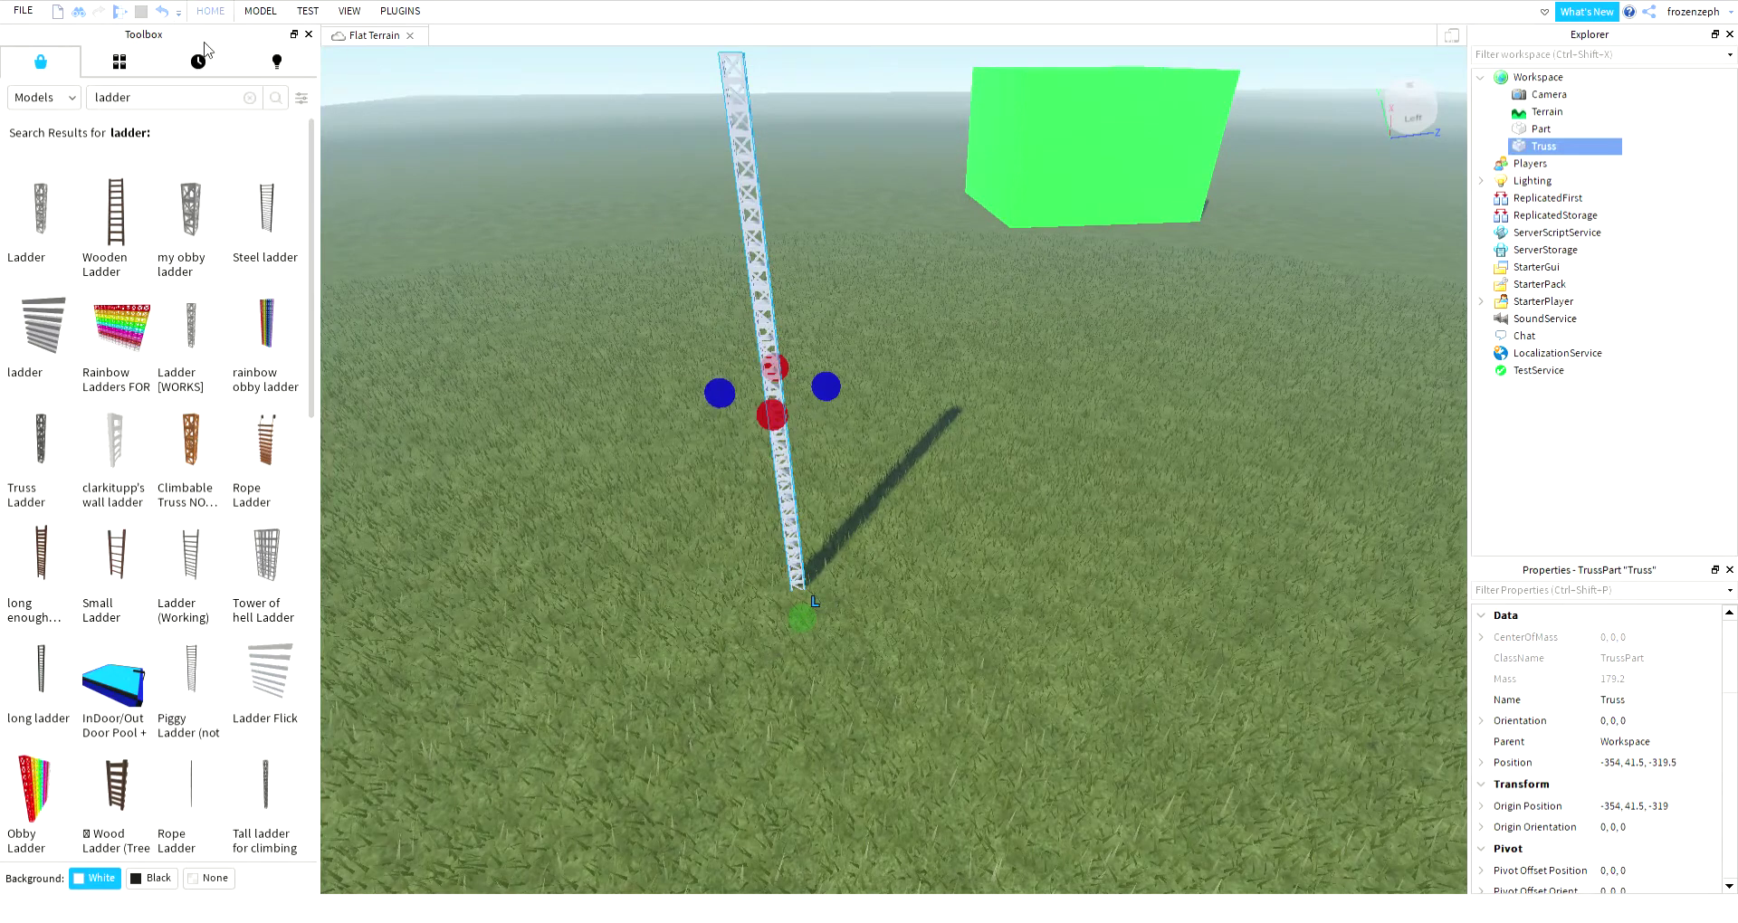
left_click_drag(823, 391, 462, 399)
right_click_drag(1003, 488, 913, 583)
key("d")
key("w")
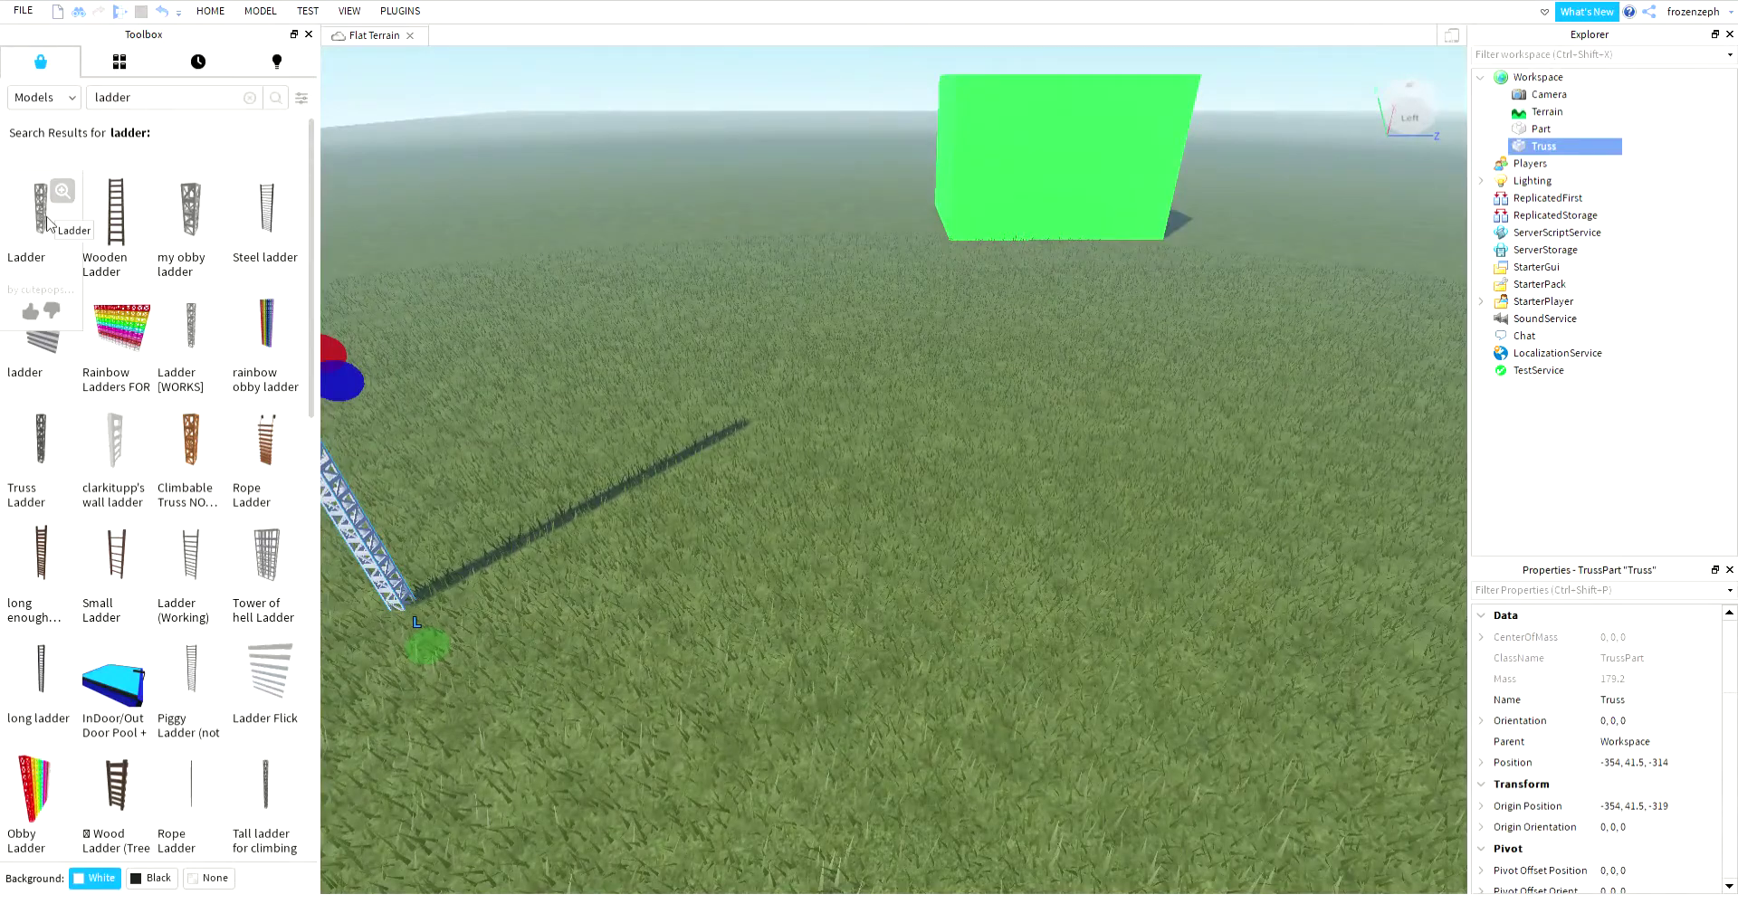
Step: Insert a second Ladder truss, stretch it tall, and place it directly beside the first at -354, 42, -312
left_click(47, 224)
right_click_drag(931, 401, 930, 401)
key("a")
left_click_drag(898, 429, 705, 573)
right_click_drag(675, 432, 674, 432)
right_click_drag(930, 472, 958, 498)
key("s")
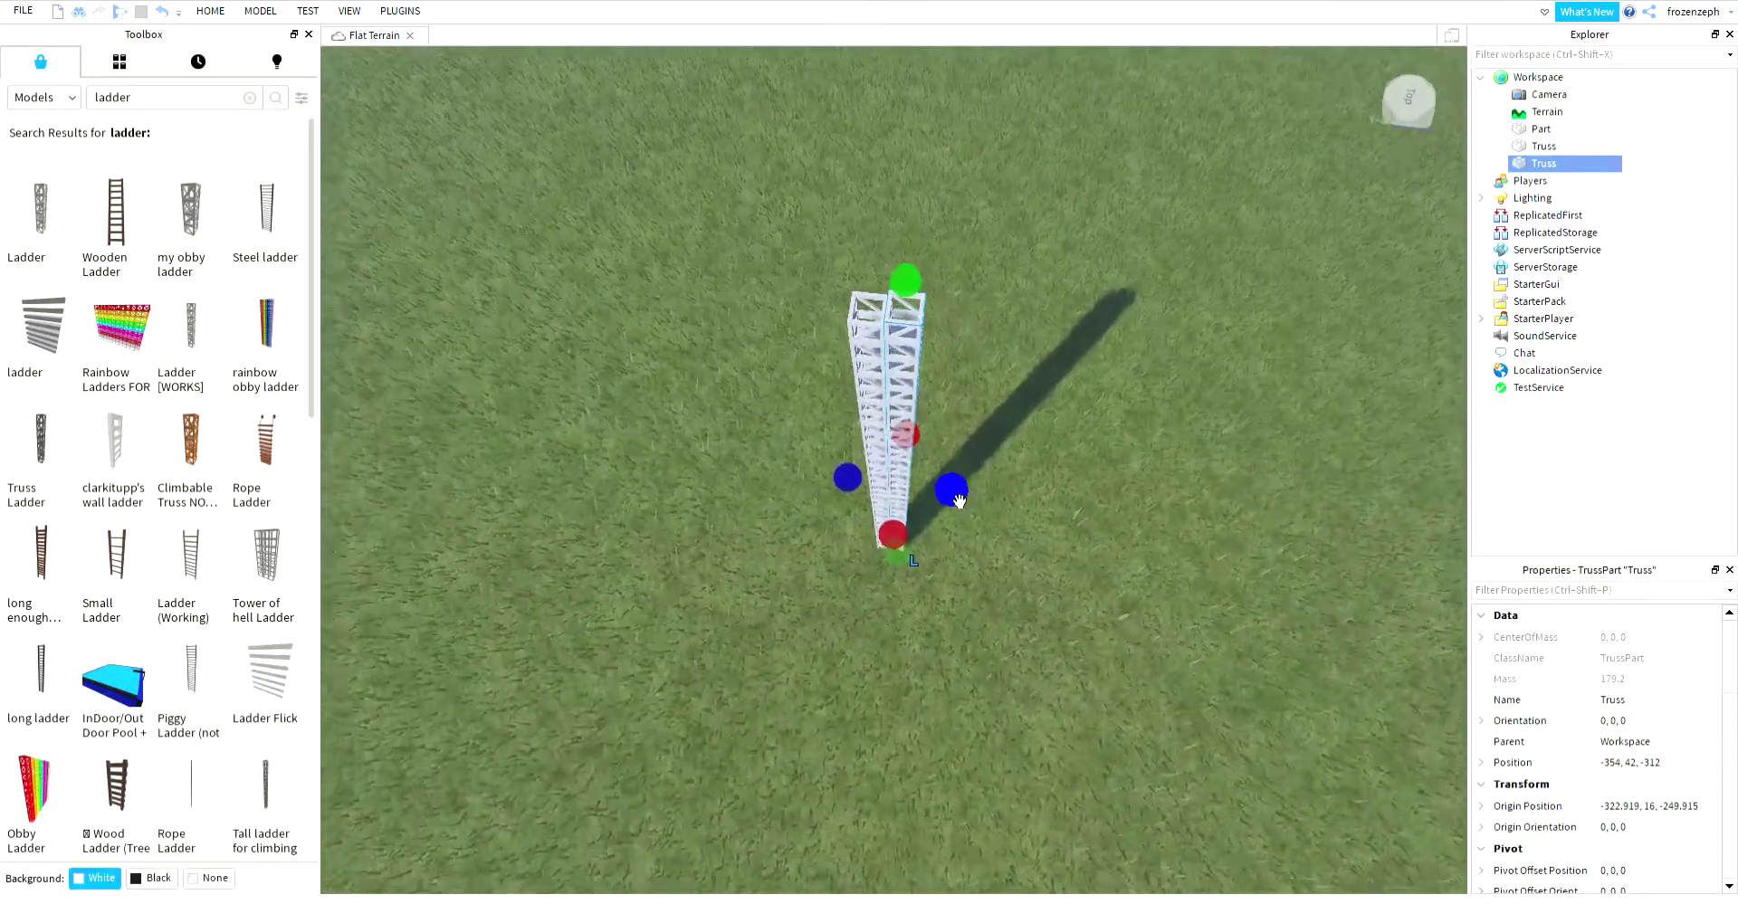
key("w")
right_click_drag(912, 317, 913, 316)
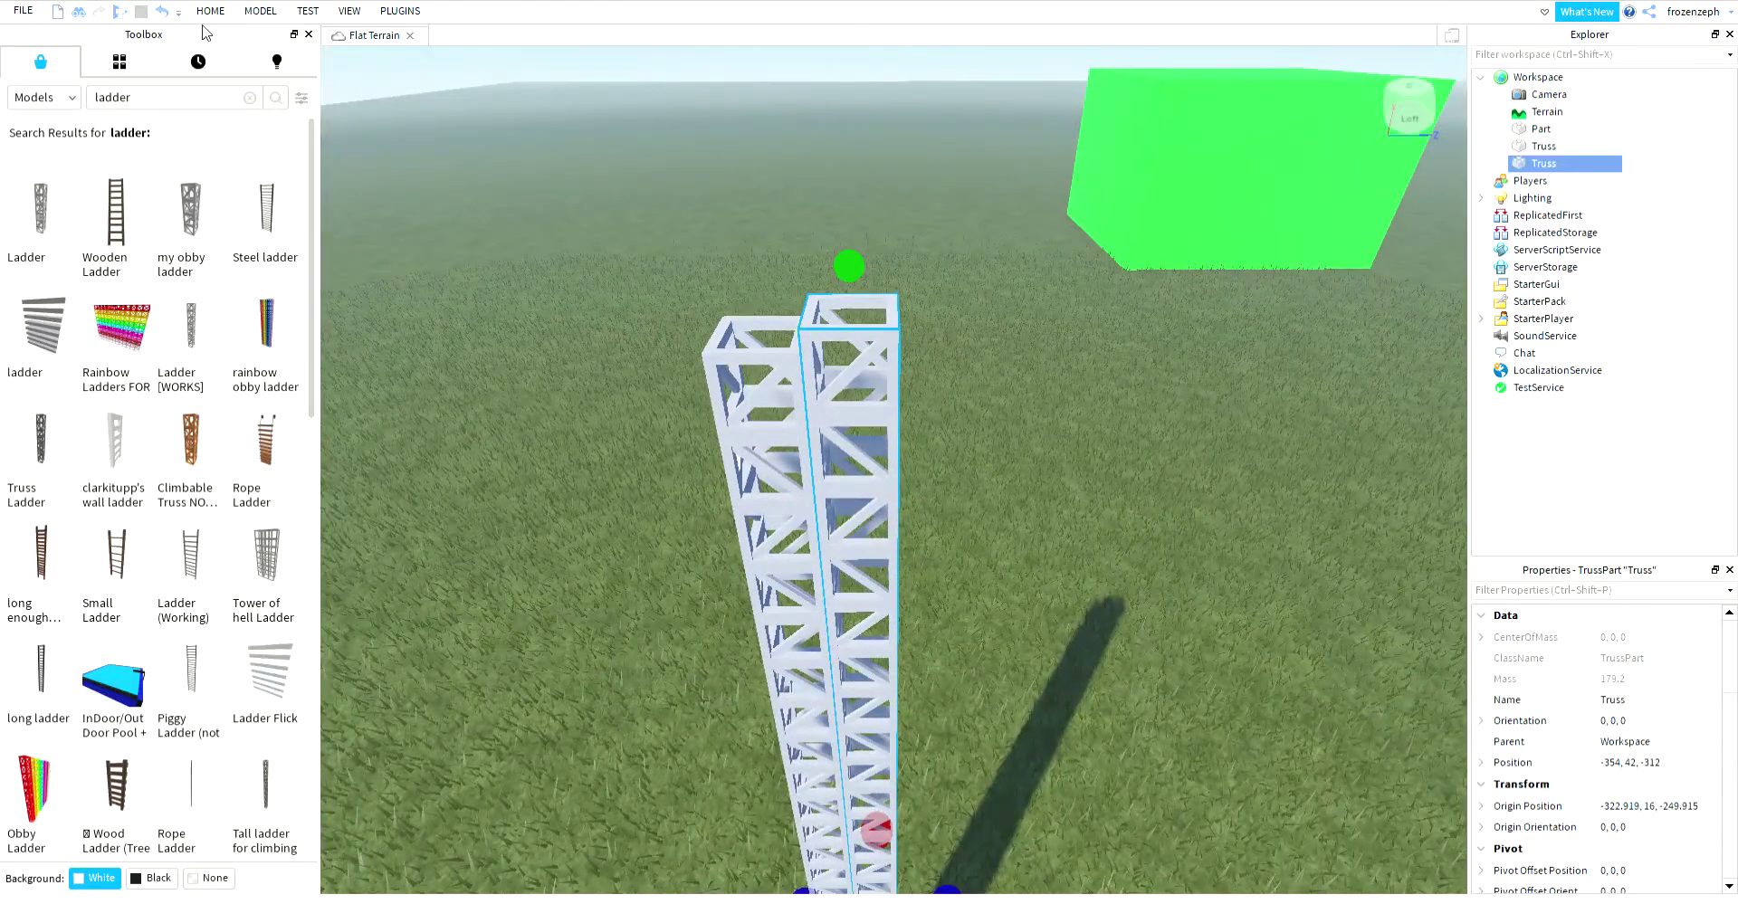
Step: Adjust the second truss's height with the Move tool, lowering it to 41 and raising its top slightly above the first truss
key("ctrl+2")
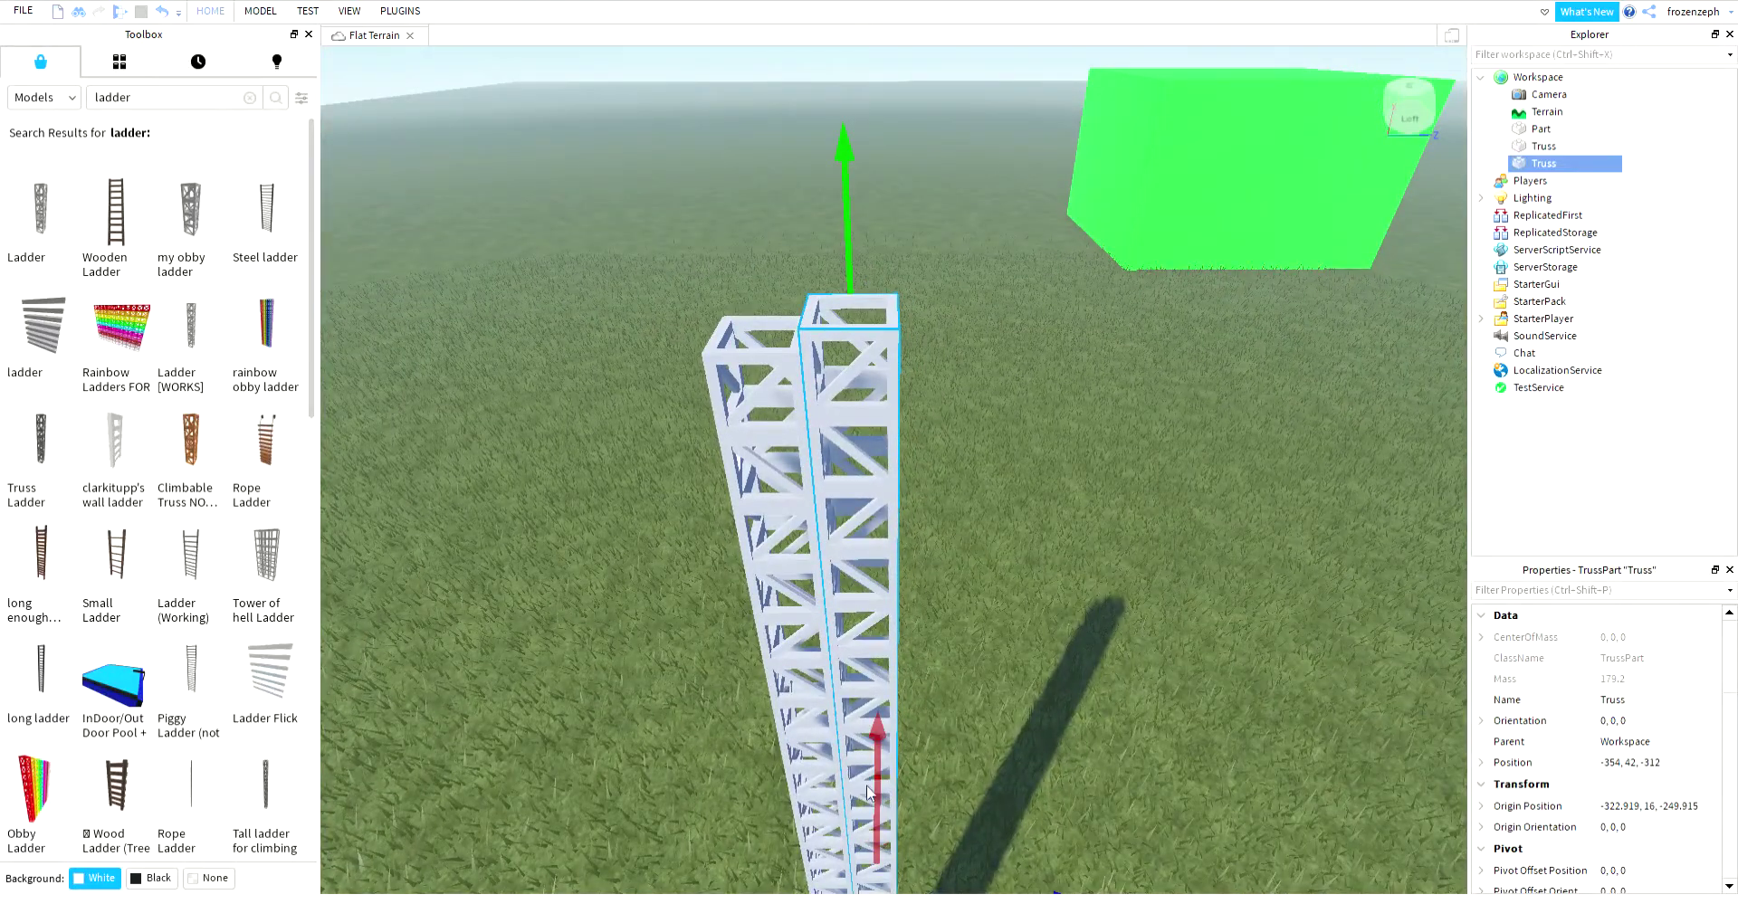
right_click_drag(866, 785, 895, 762)
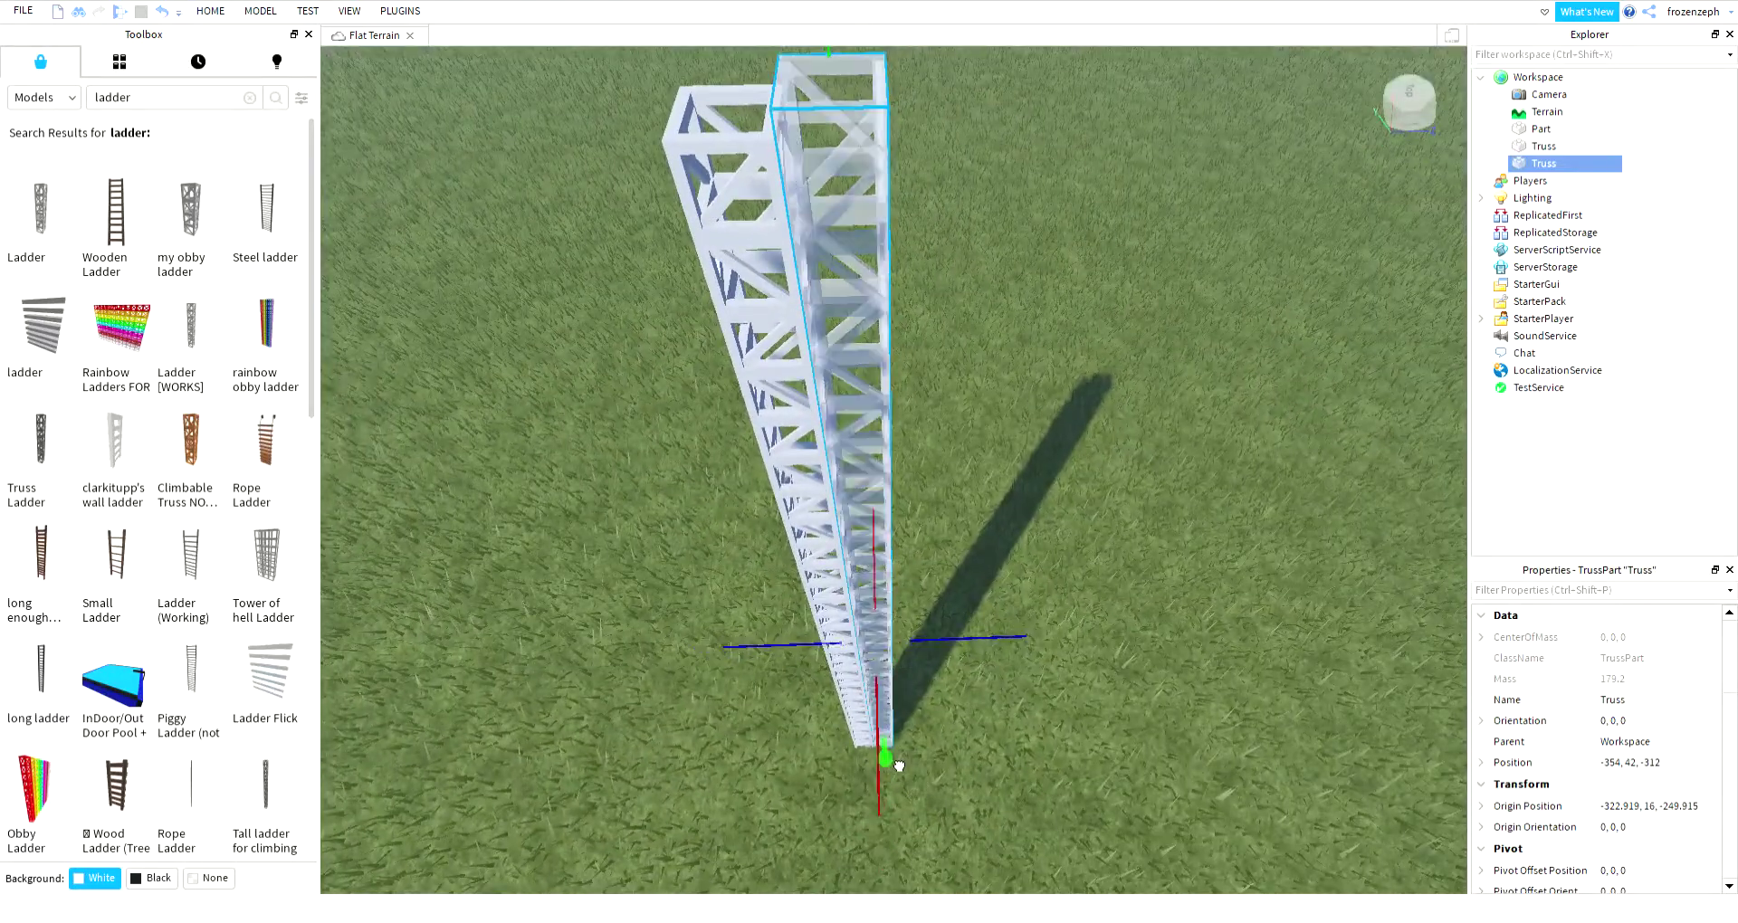
left_click_drag(899, 766, 897, 767)
right_click_drag(996, 674, 992, 665)
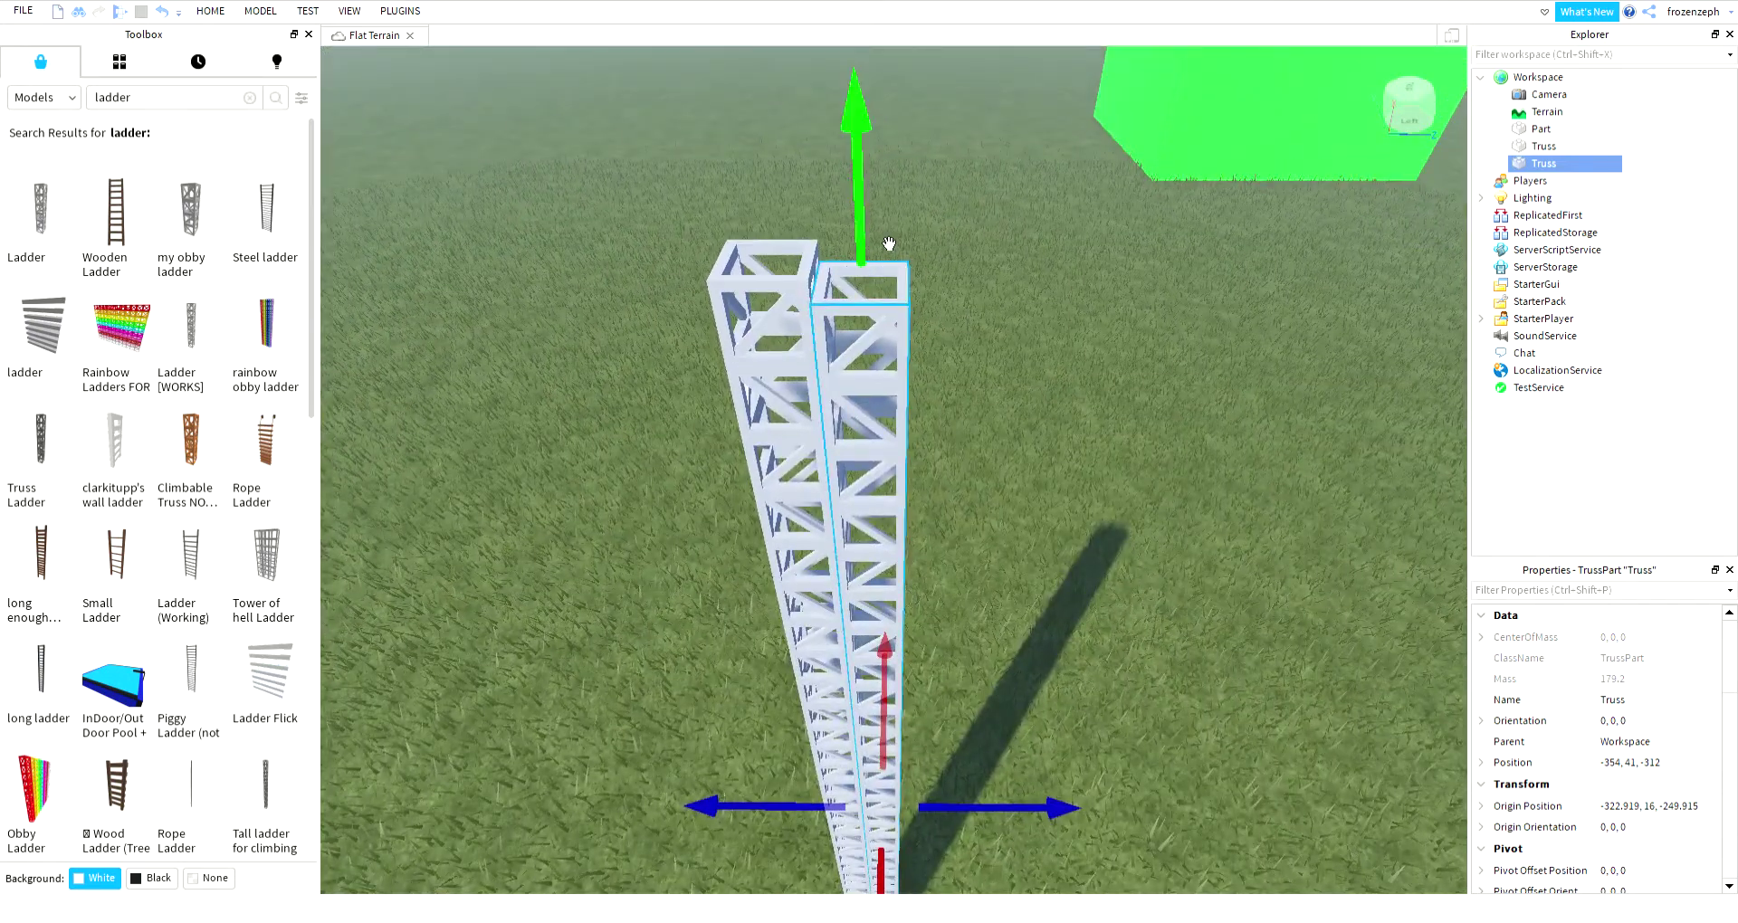
left_click_drag(889, 244, 878, 183)
Step: Raise the second truss to height 42 and the first truss to height 42.5
right_click_drag(879, 182, 811, 300)
left_click(811, 301)
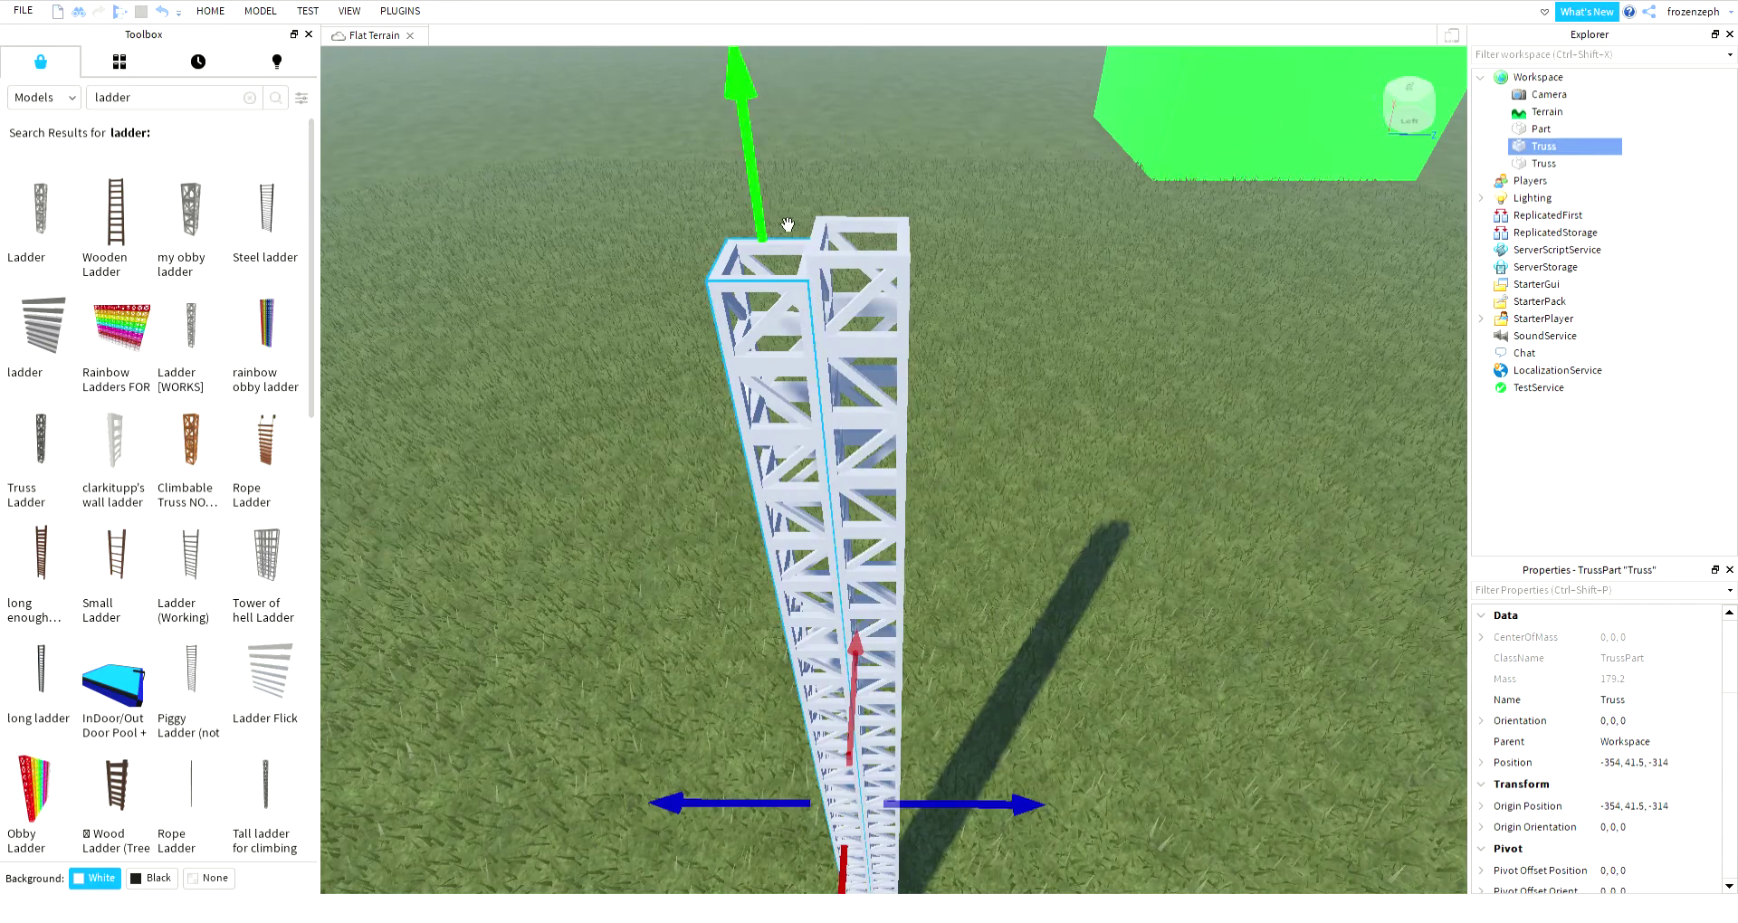
left_click_drag(780, 221, 765, 167)
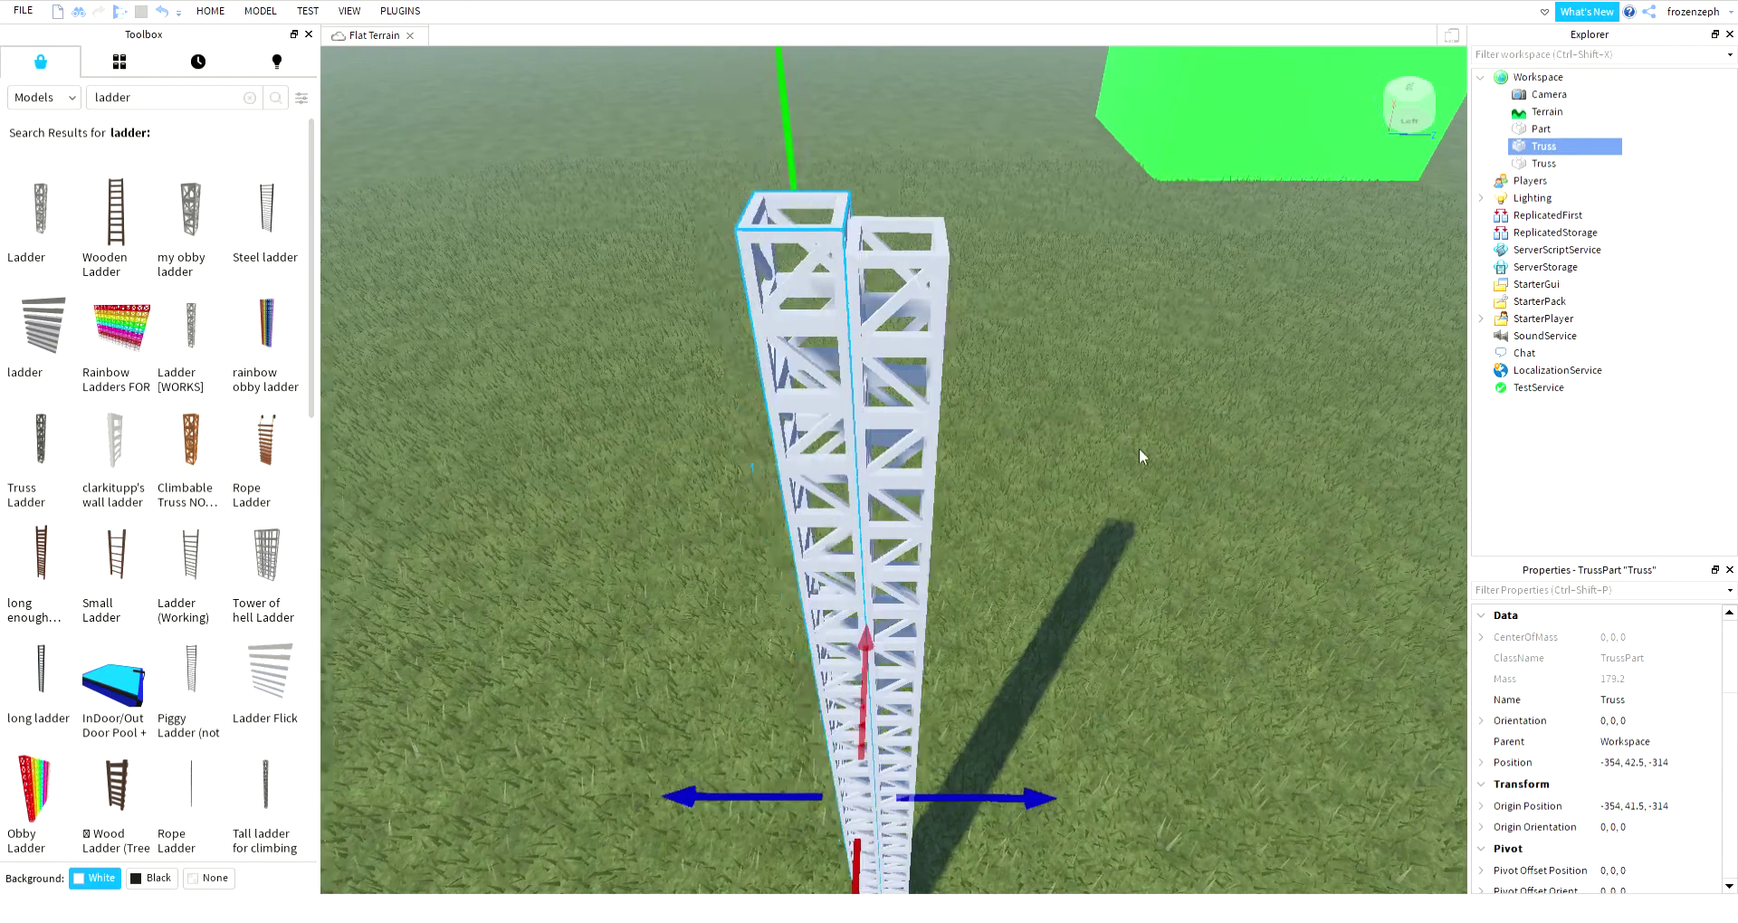
Step: Select the second truss and raise it to height 43, at position -354, 43, -312
right_click_drag(1242, 513, 1028, 387)
key("s")
scroll(1029, 388, "up", 5)
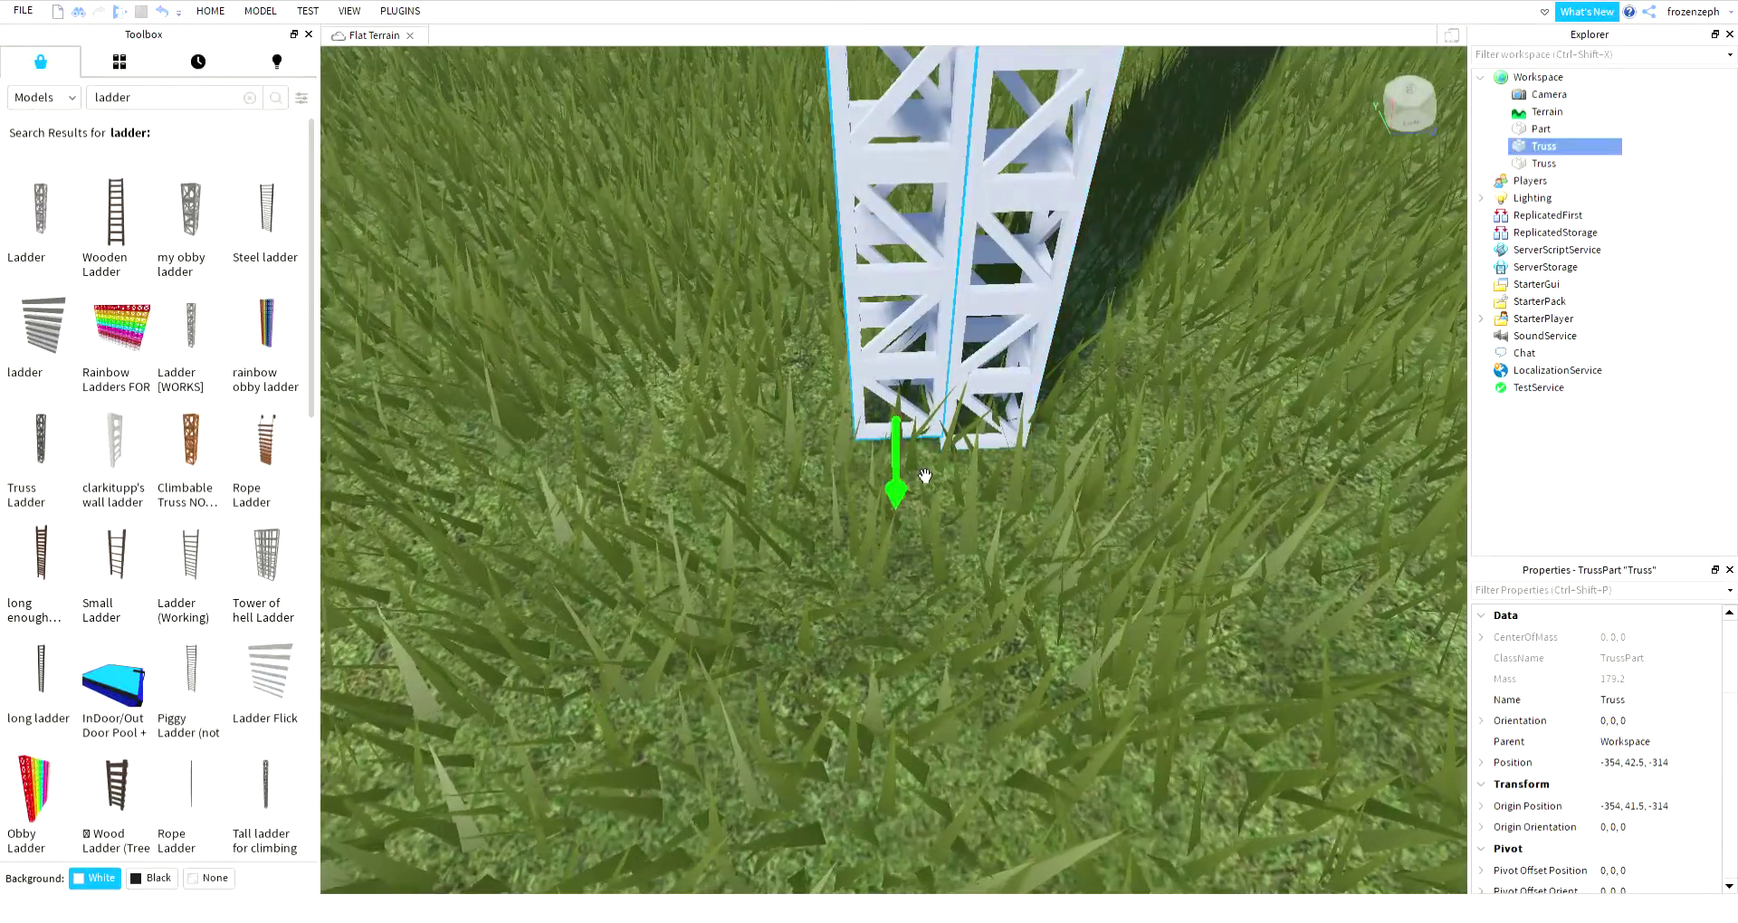
scroll(1052, 320, "down", 5)
right_click_drag(924, 476, 918, 338)
scroll(946, 310, "up", 5)
left_click(808, 307)
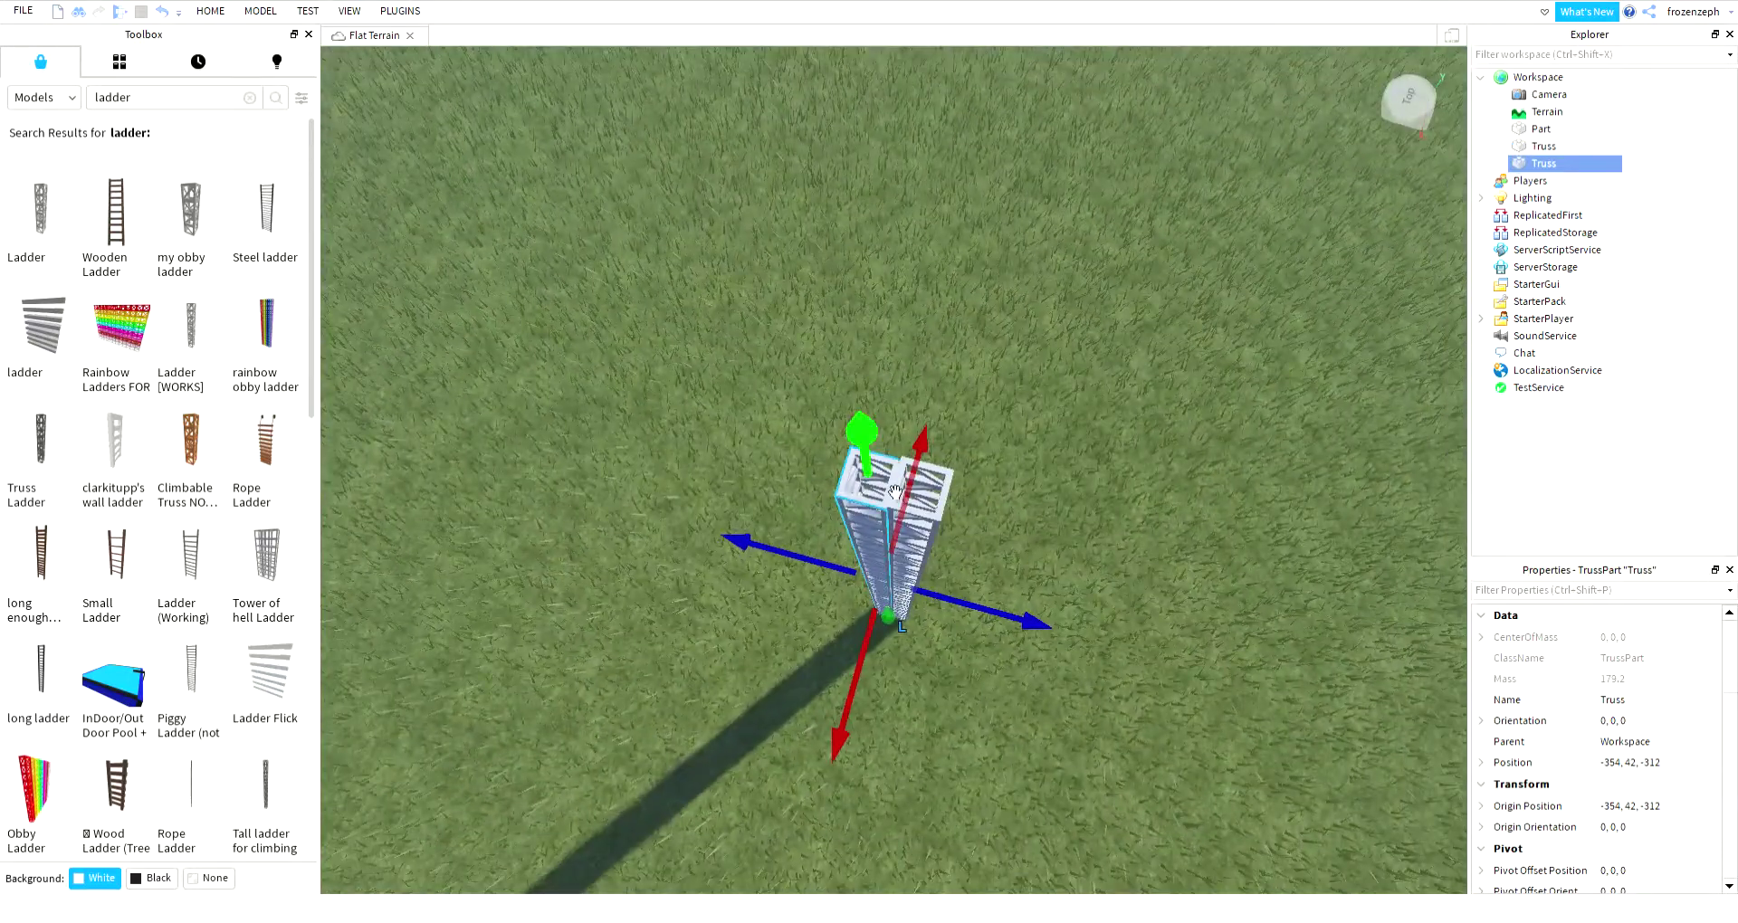
left_click_drag(877, 462, 877, 462)
right_click_drag(1153, 540, 1153, 540)
key("s")
left_click(1153, 540)
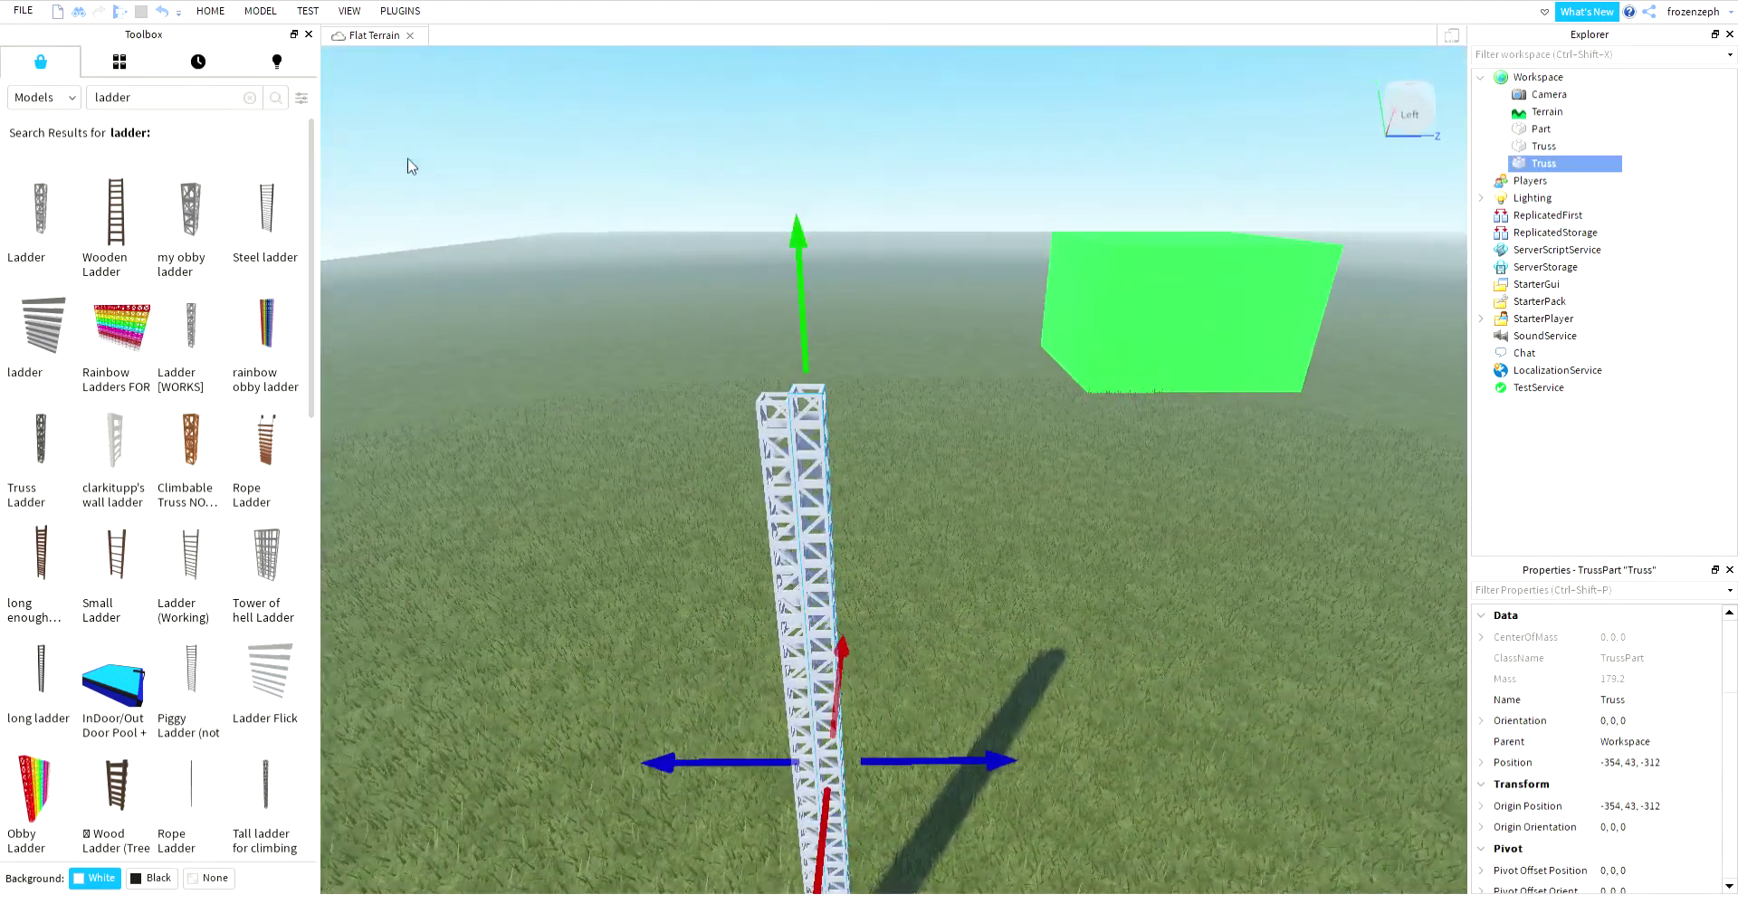
Step: Slide the second truss away from the first along the Z axis to position -354, 43, -244
left_click_drag(998, 783, 961, 772)
key("s")
mouse_move(961, 772)
right_mouse_down()
mouse_move(977, 787)
mouse_move(954, 762)
right_mouse_up()
key("s")
key("d")
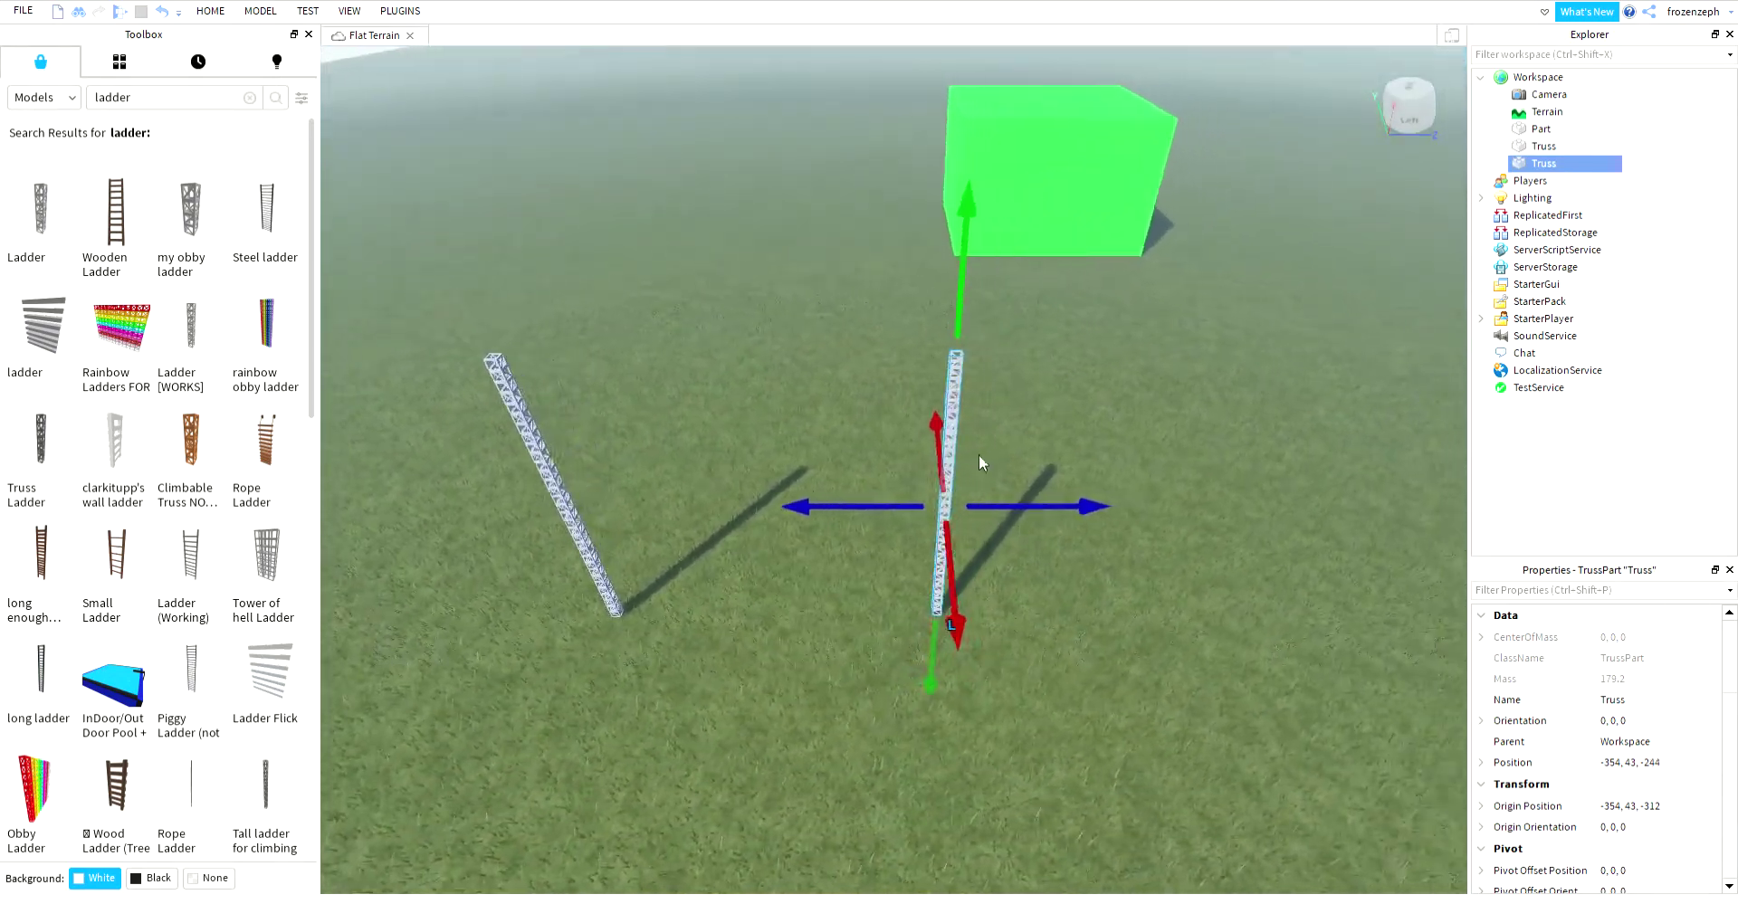
Step: Select both trusses, duplicate them, and move the copies along the X axis to form a four-post rectangle
key("a")
left_click_drag(435, 324, 1037, 613)
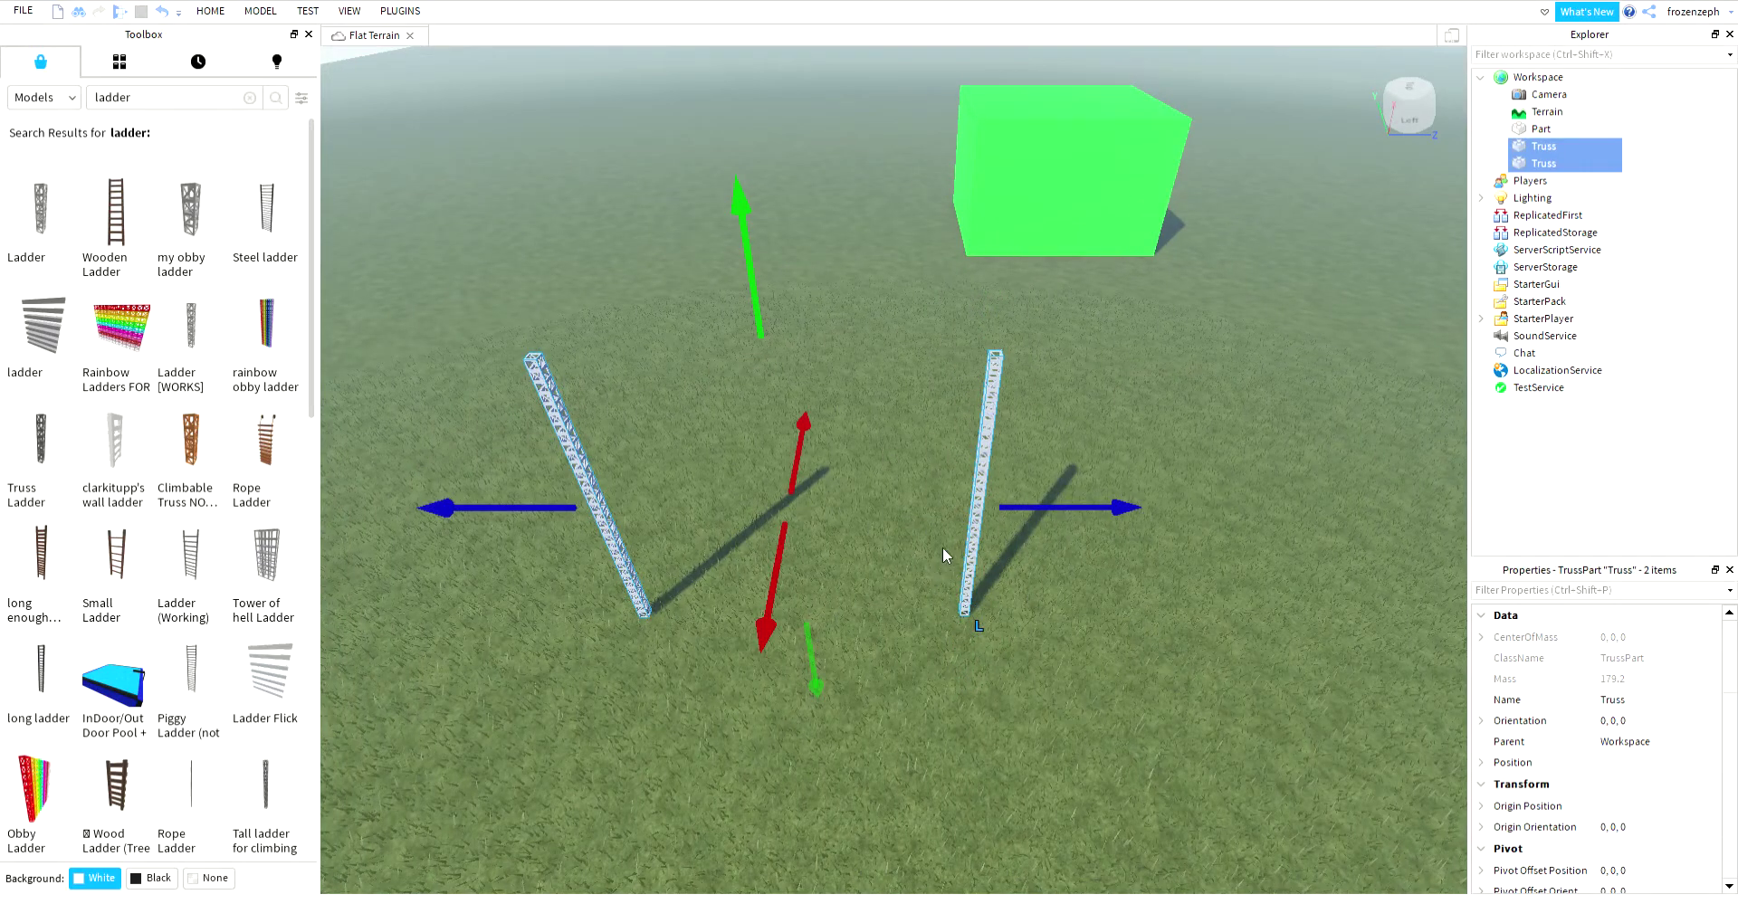
right_click_drag(797, 627, 777, 608)
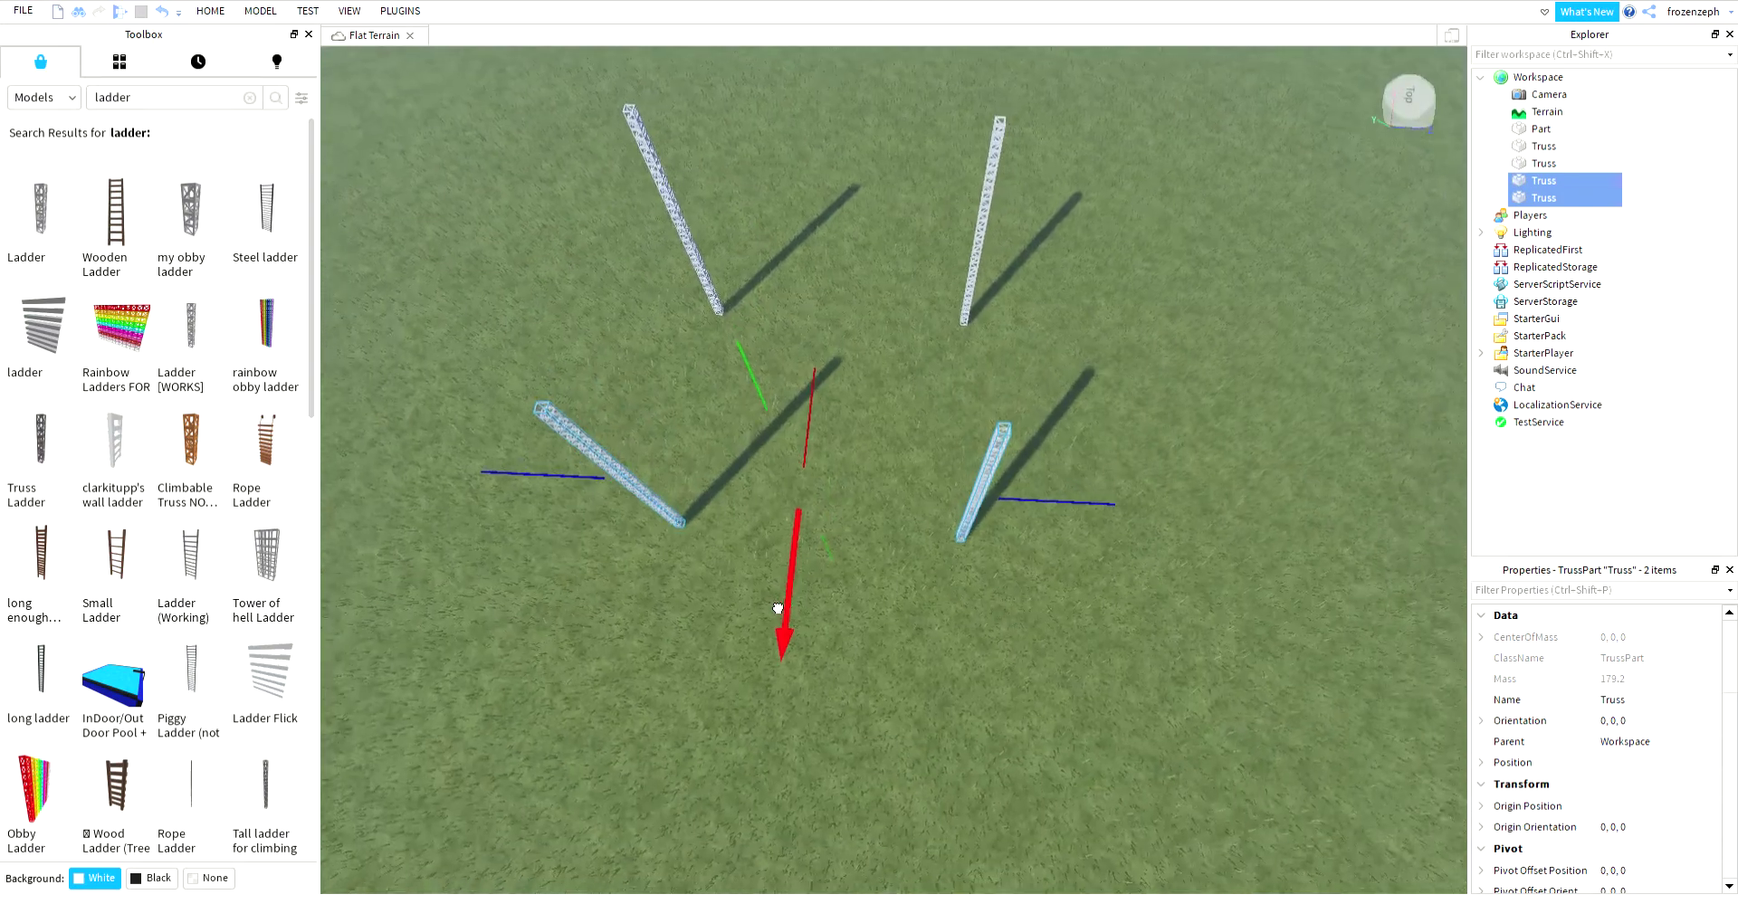
key("w")
right_click_drag(1160, 440, 1161, 438)
left_click(1217, 485)
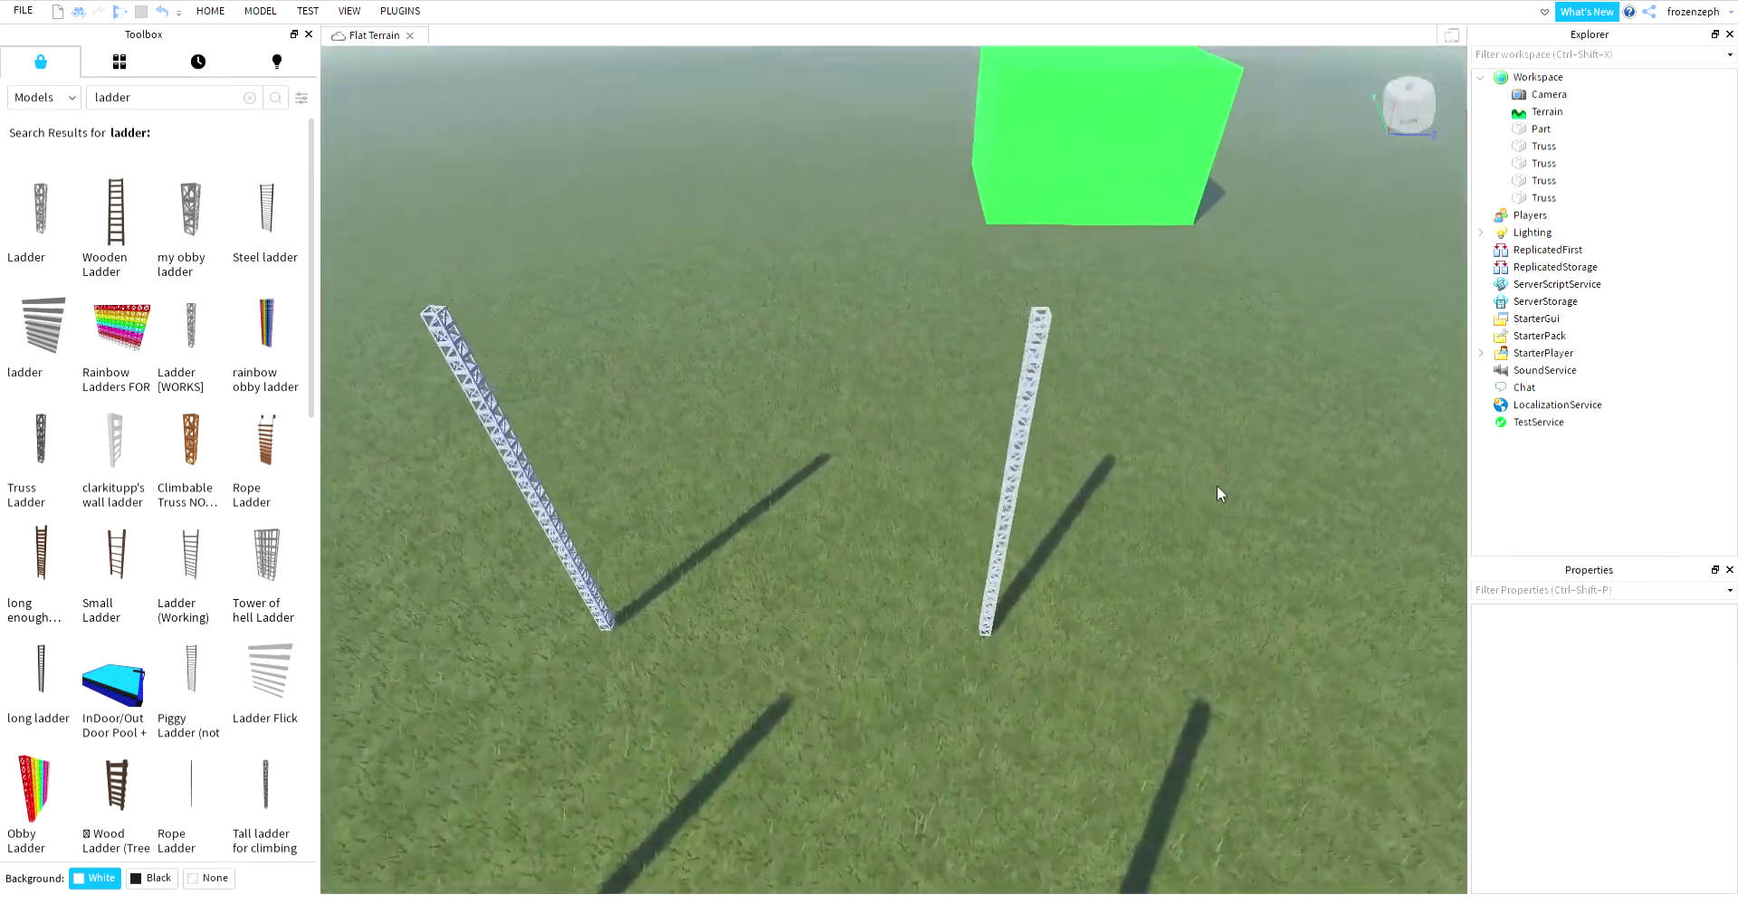
Step: Insert a new green part and move it between the trusses to position -374, 10.5, -202
right_click_drag(1222, 489, 1122, 475)
key("w")
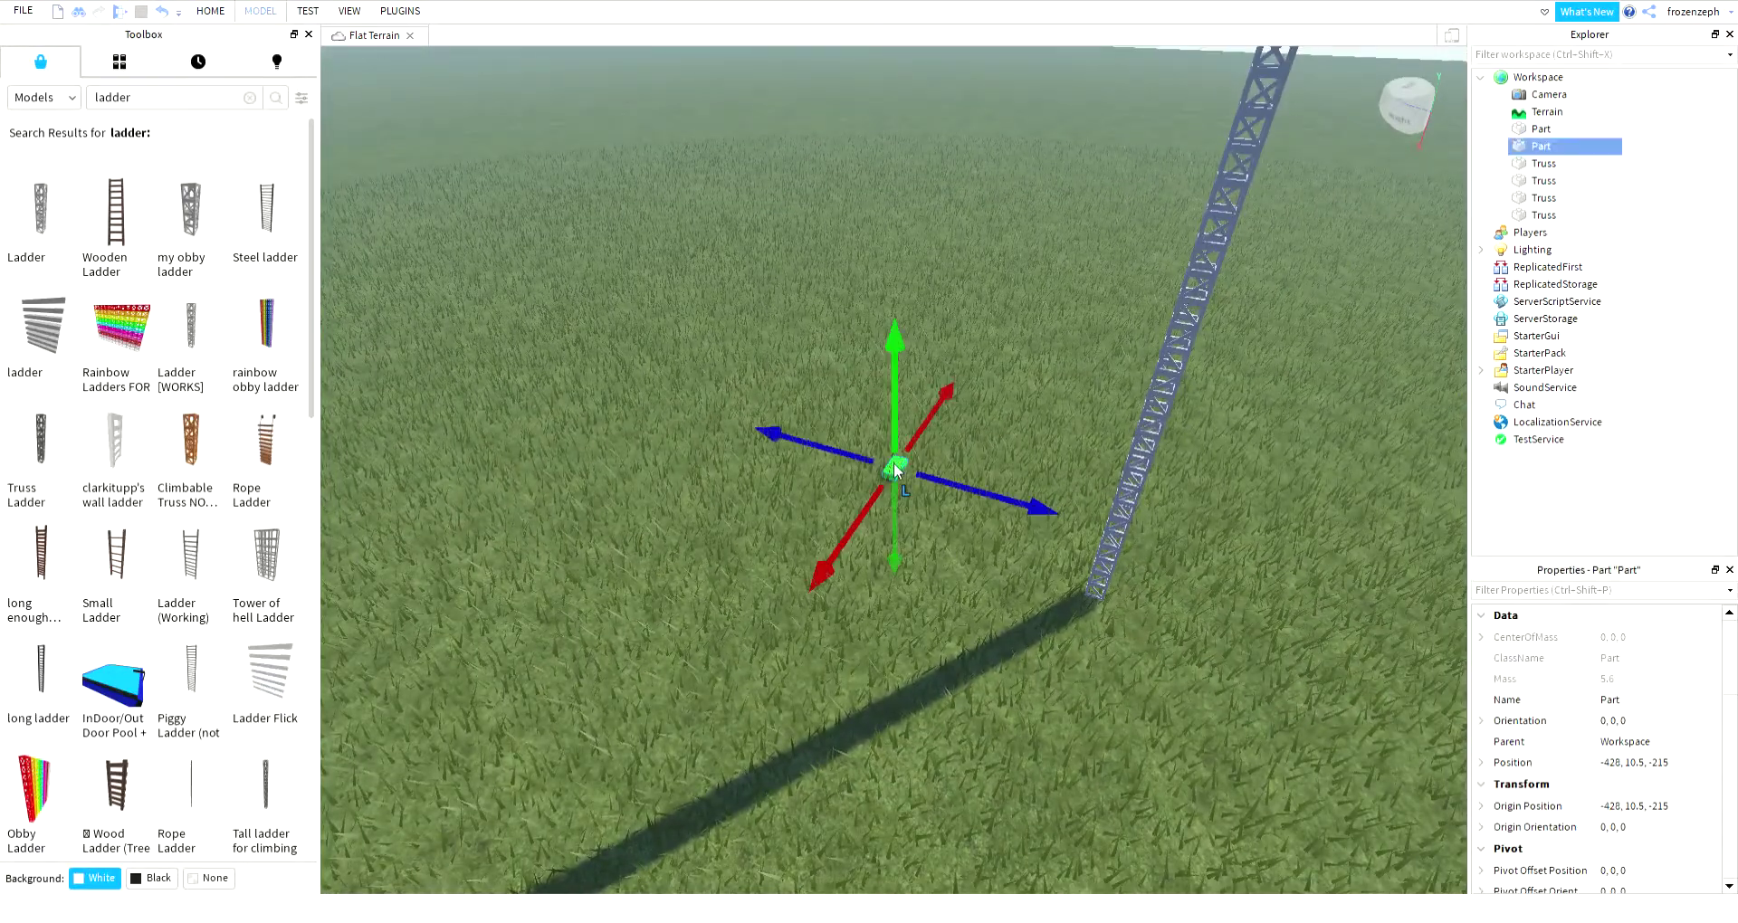
left_click_drag(894, 465, 899, 469)
right_click_drag(899, 469, 899, 469)
left_click_drag(899, 469, 899, 469)
right_click_drag(899, 468, 899, 469)
left_click_drag(899, 469, 899, 469)
right_click_drag(899, 469, 899, 469)
mouse_move(899, 469)
left_mouse_down()
mouse_move(942, 511)
mouse_move(905, 487)
left_mouse_up()
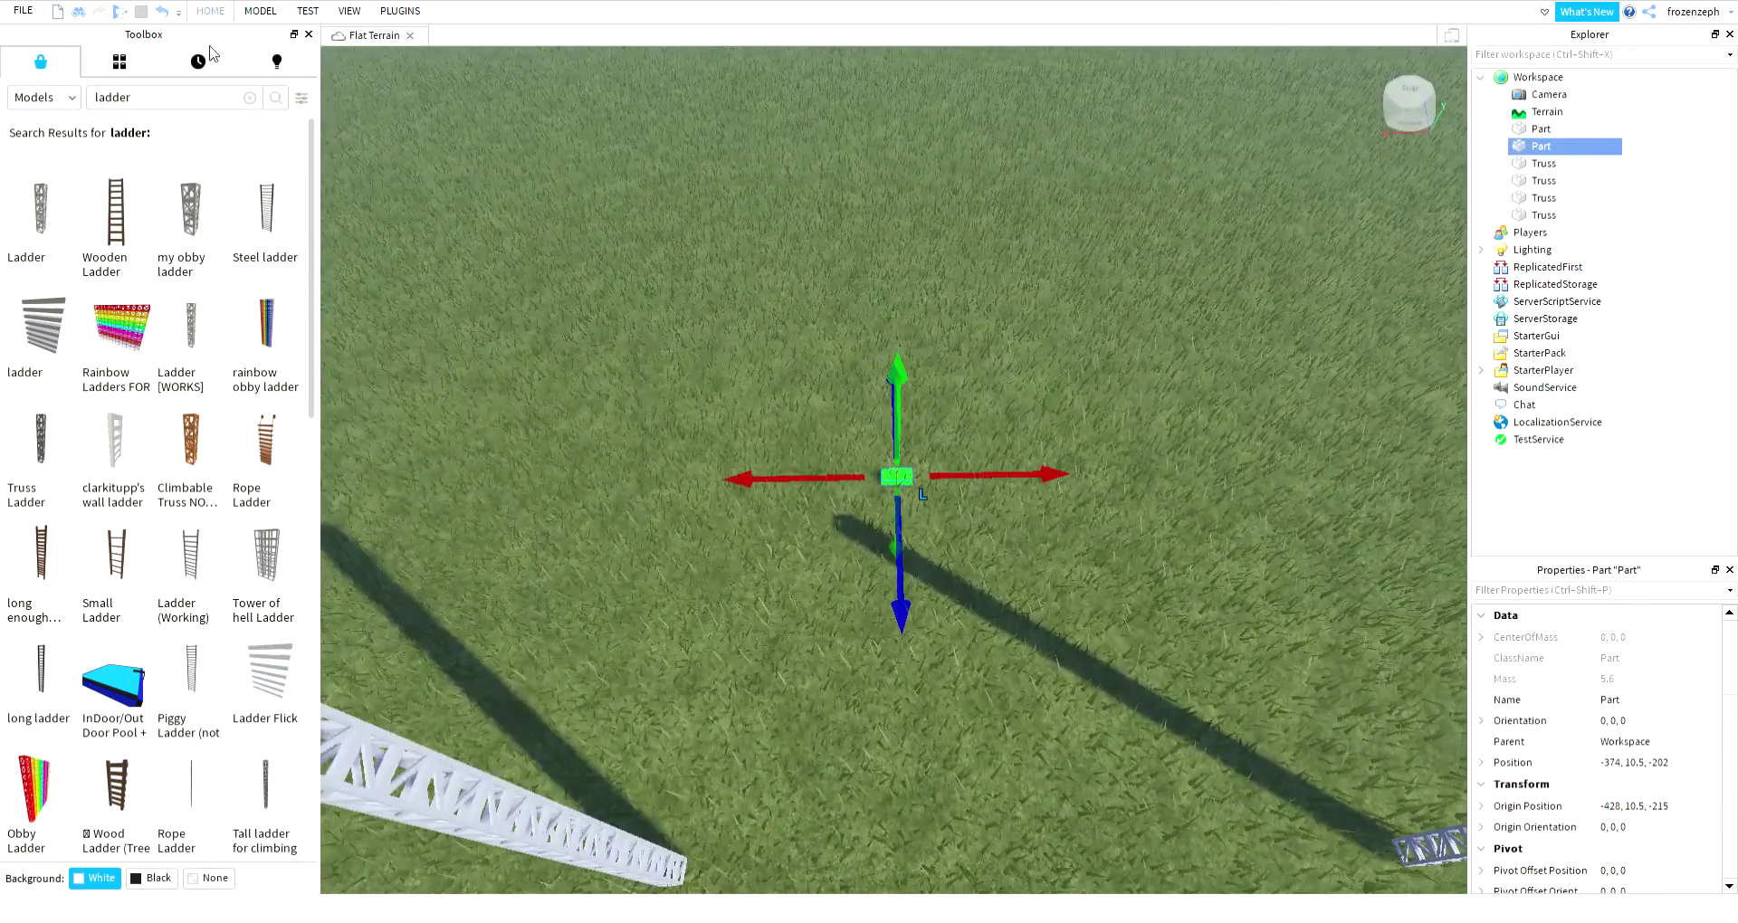
Step: Stretch the new part along the Z axis into a long bar and move it to -374, 17.5, -240.5
left_click_drag(908, 533, 933, 487)
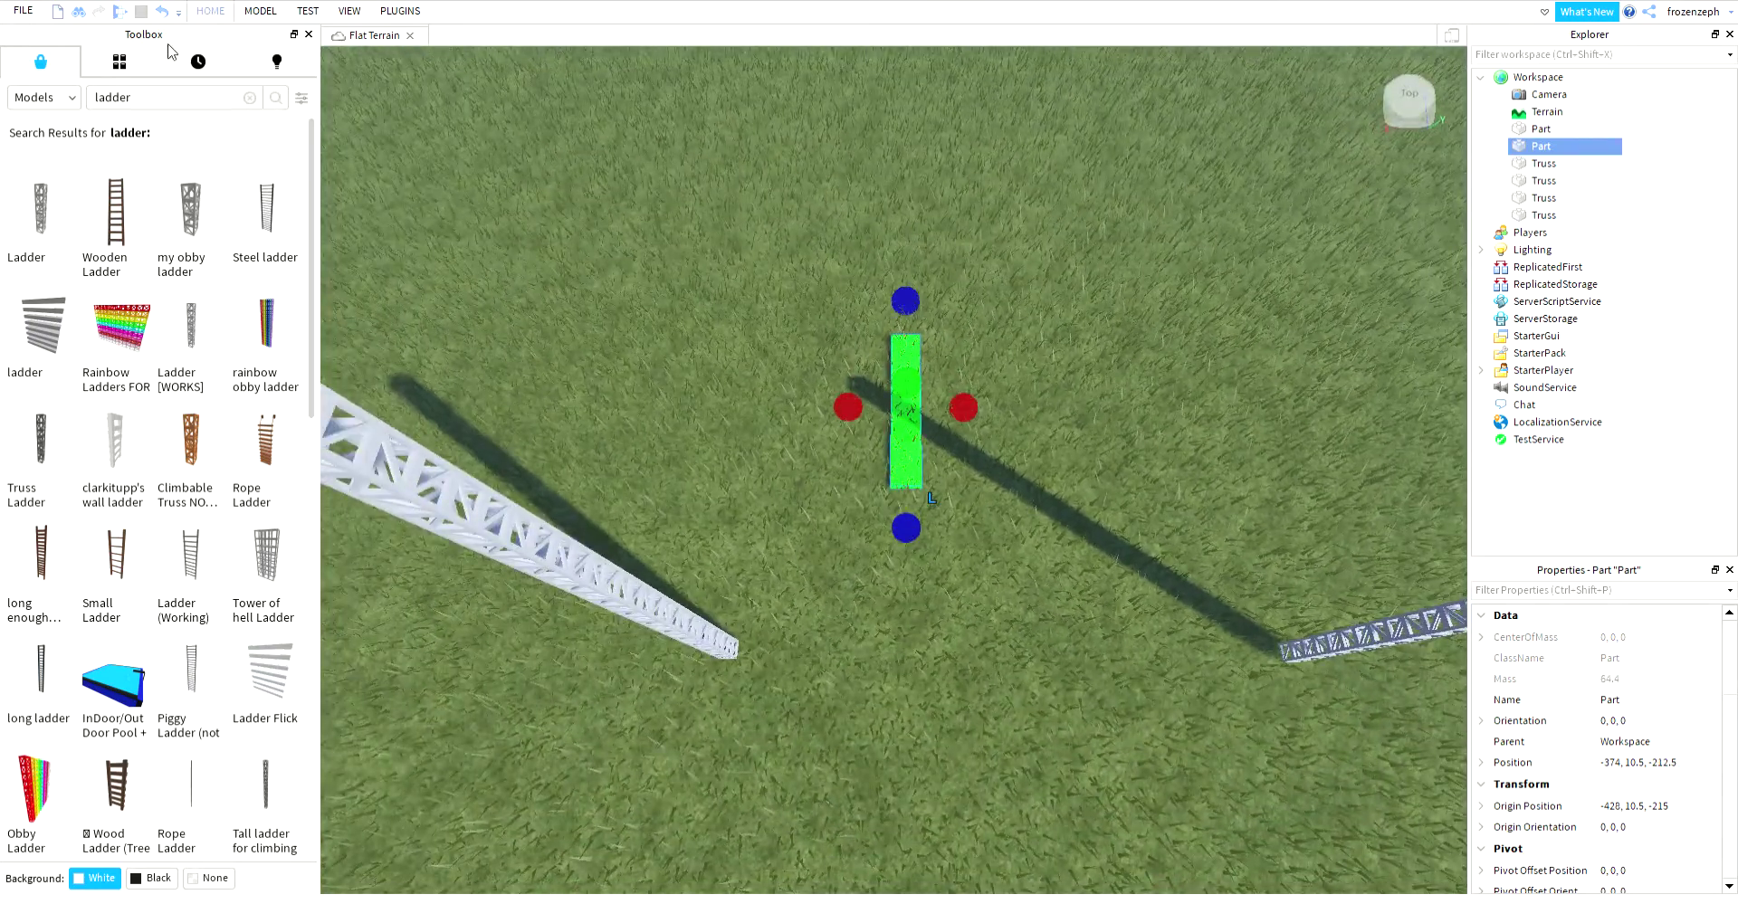
left_click_drag(902, 283, 911, 291)
right_click_drag(911, 291, 911, 291)
left_click_drag(911, 290, 911, 291)
right_click_drag(911, 291, 911, 291)
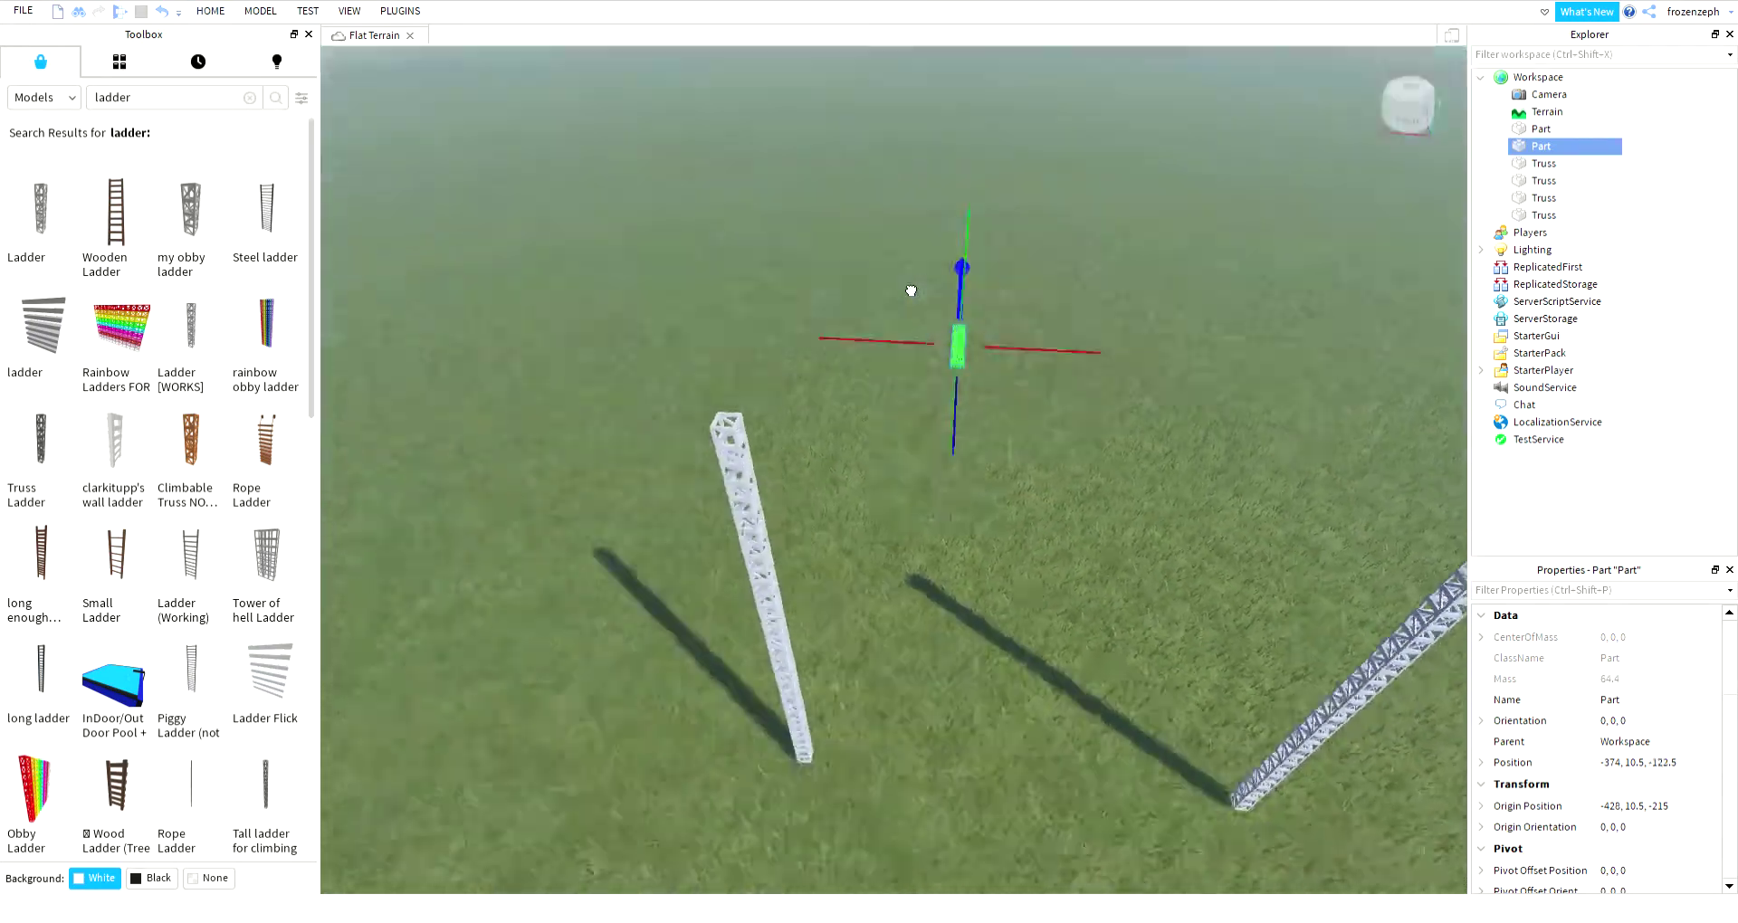
left_click_drag(911, 290, 911, 291)
right_click_drag(911, 291, 911, 290)
left_click_drag(912, 291, 920, 257)
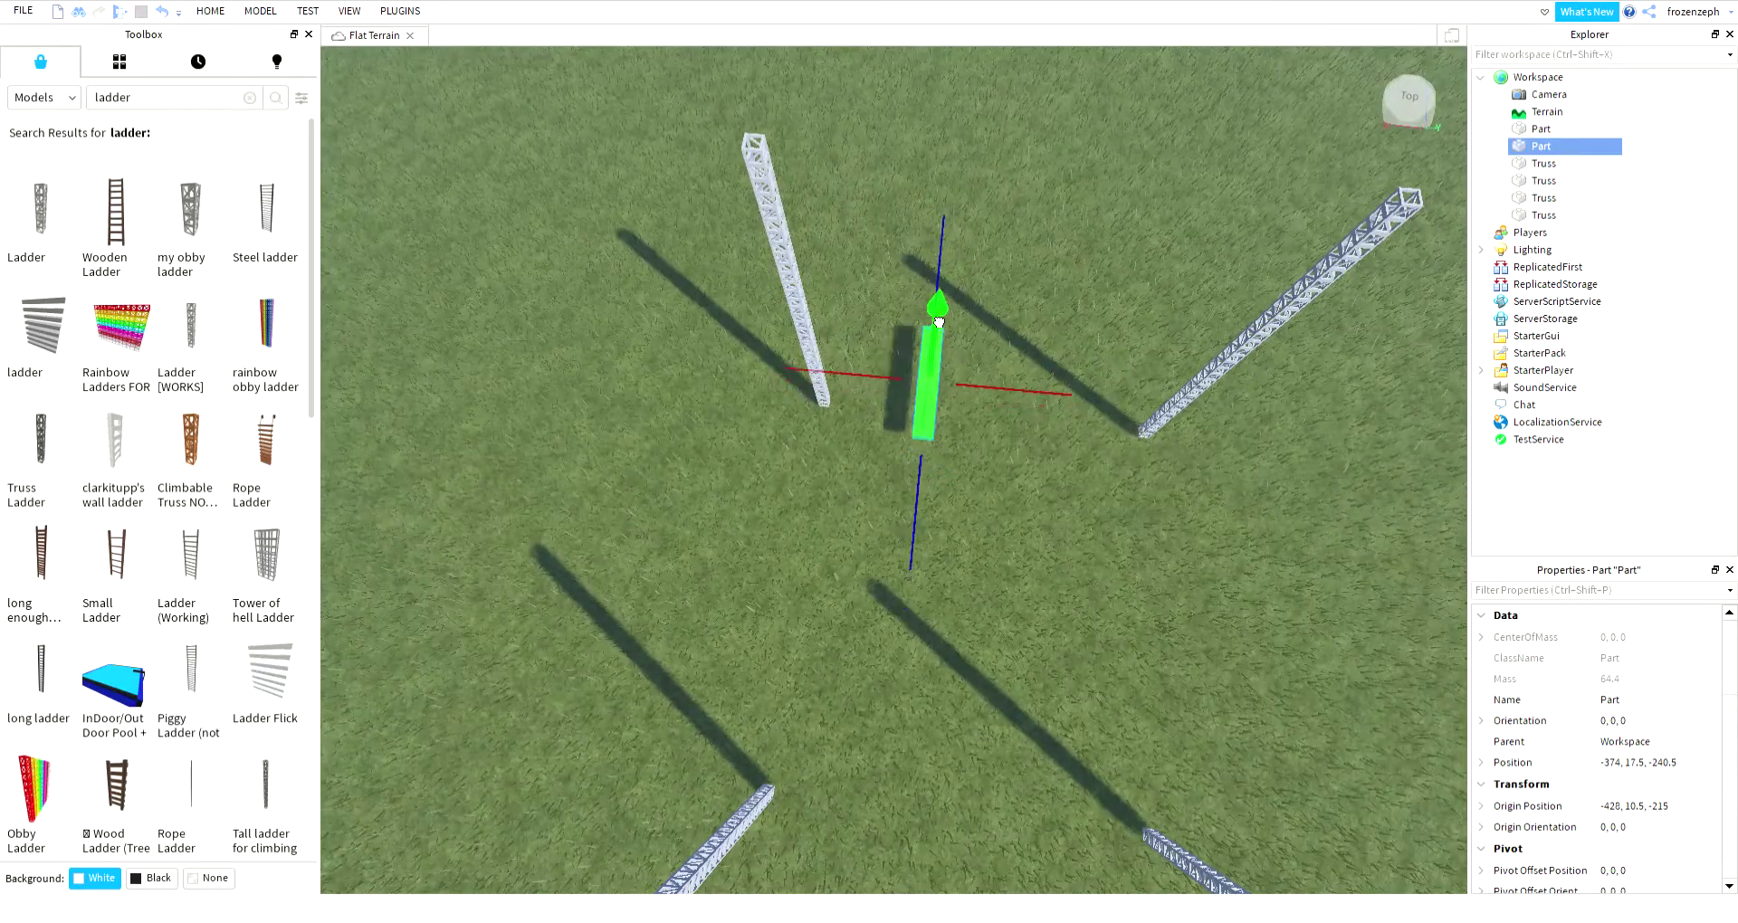
Step: Raise the green bar above the truss tops to height 68.5
left_click_drag(939, 322, 940, 278)
right_click_drag(940, 278, 939, 277)
left_click_drag(939, 278, 939, 278)
right_click_drag(939, 278, 940, 278)
left_click_drag(940, 278, 935, 273)
right_click_drag(939, 278, 934, 273)
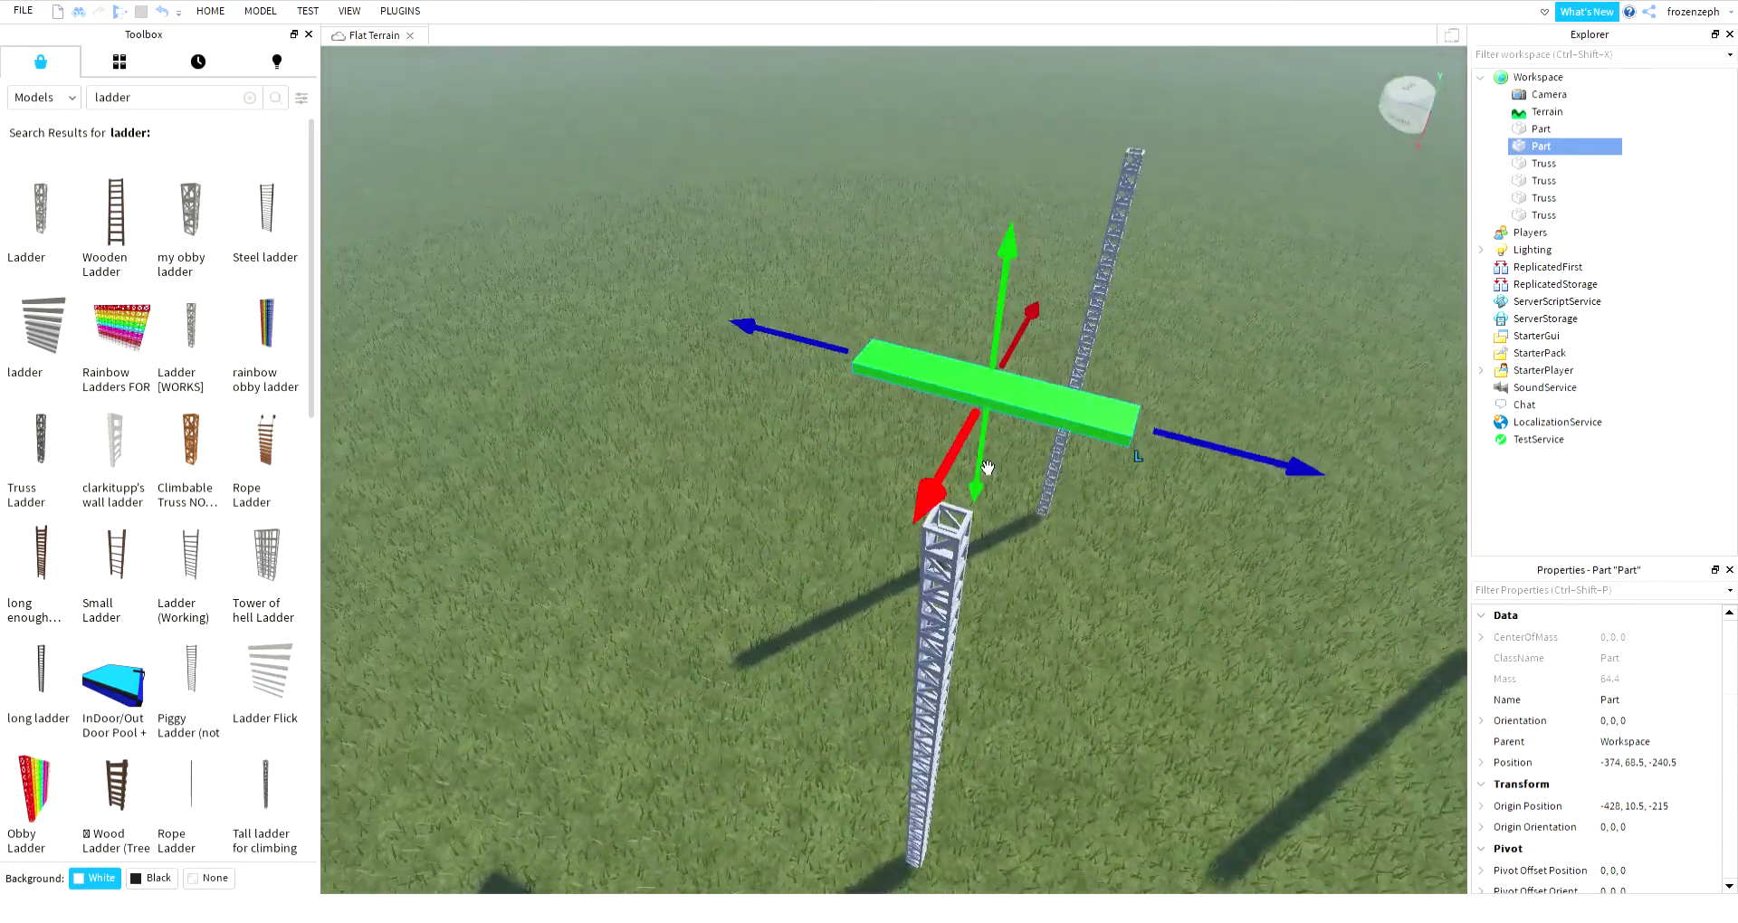
Step: Place the green bar on top of a corner truss at position -354, 75.5, -240.5
left_click_drag(946, 480, 910, 596)
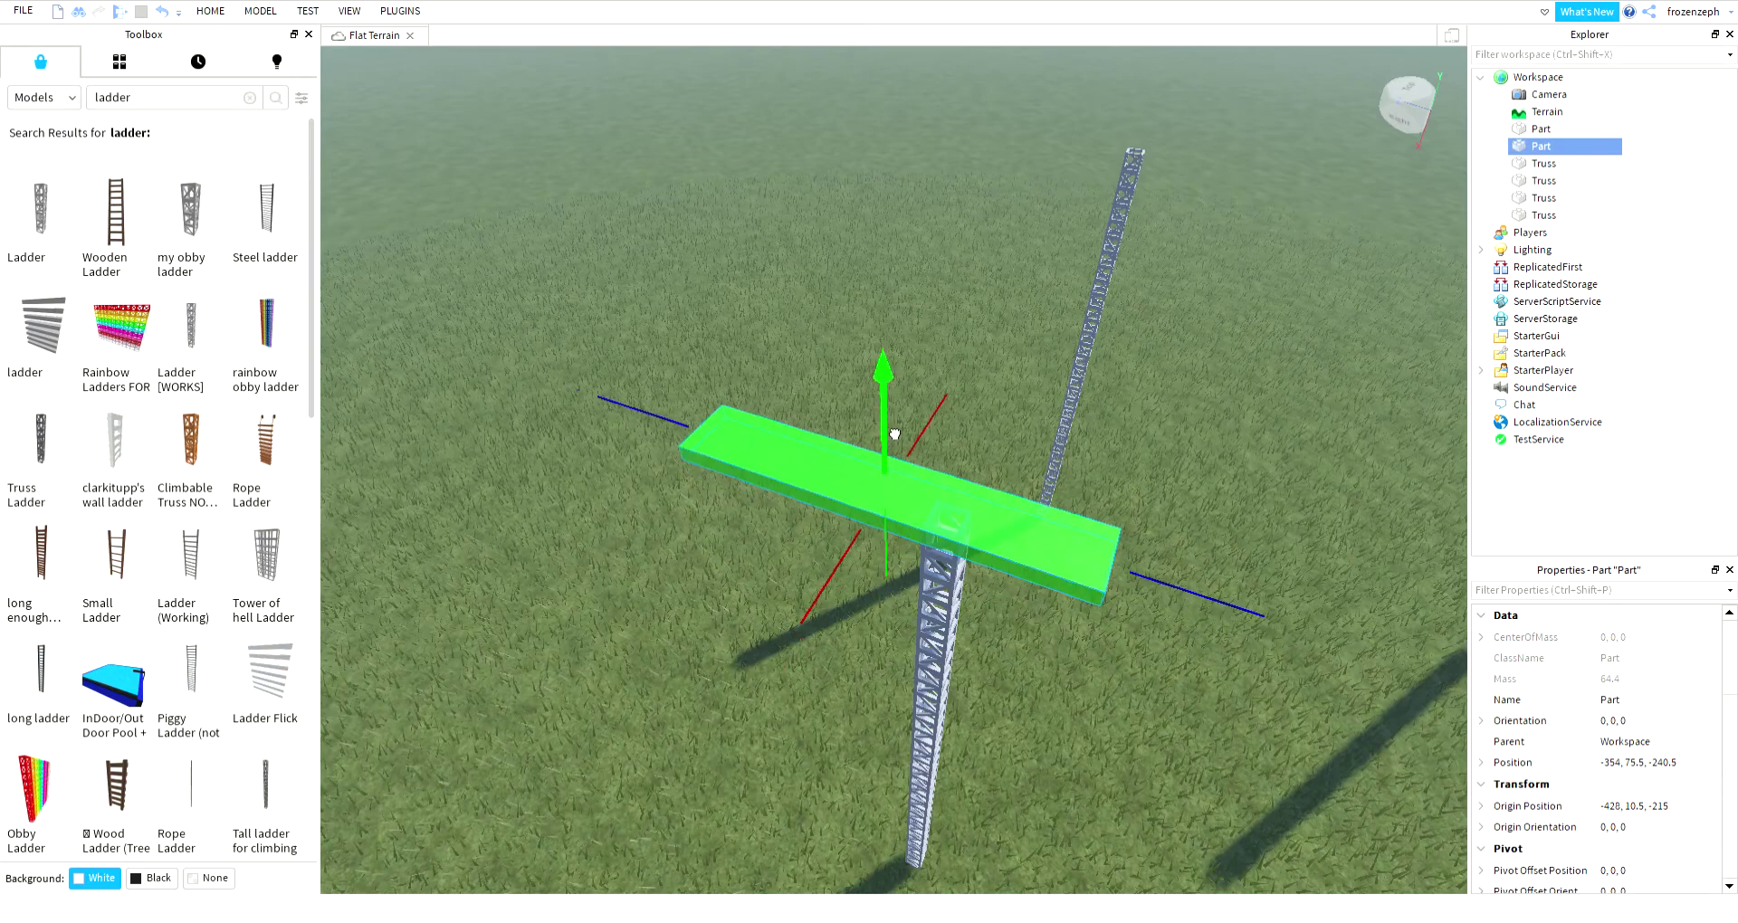
left_click_drag(895, 435, 894, 434)
key("d")
right_click_drag(1163, 616, 1164, 618)
key("s")
key("w")
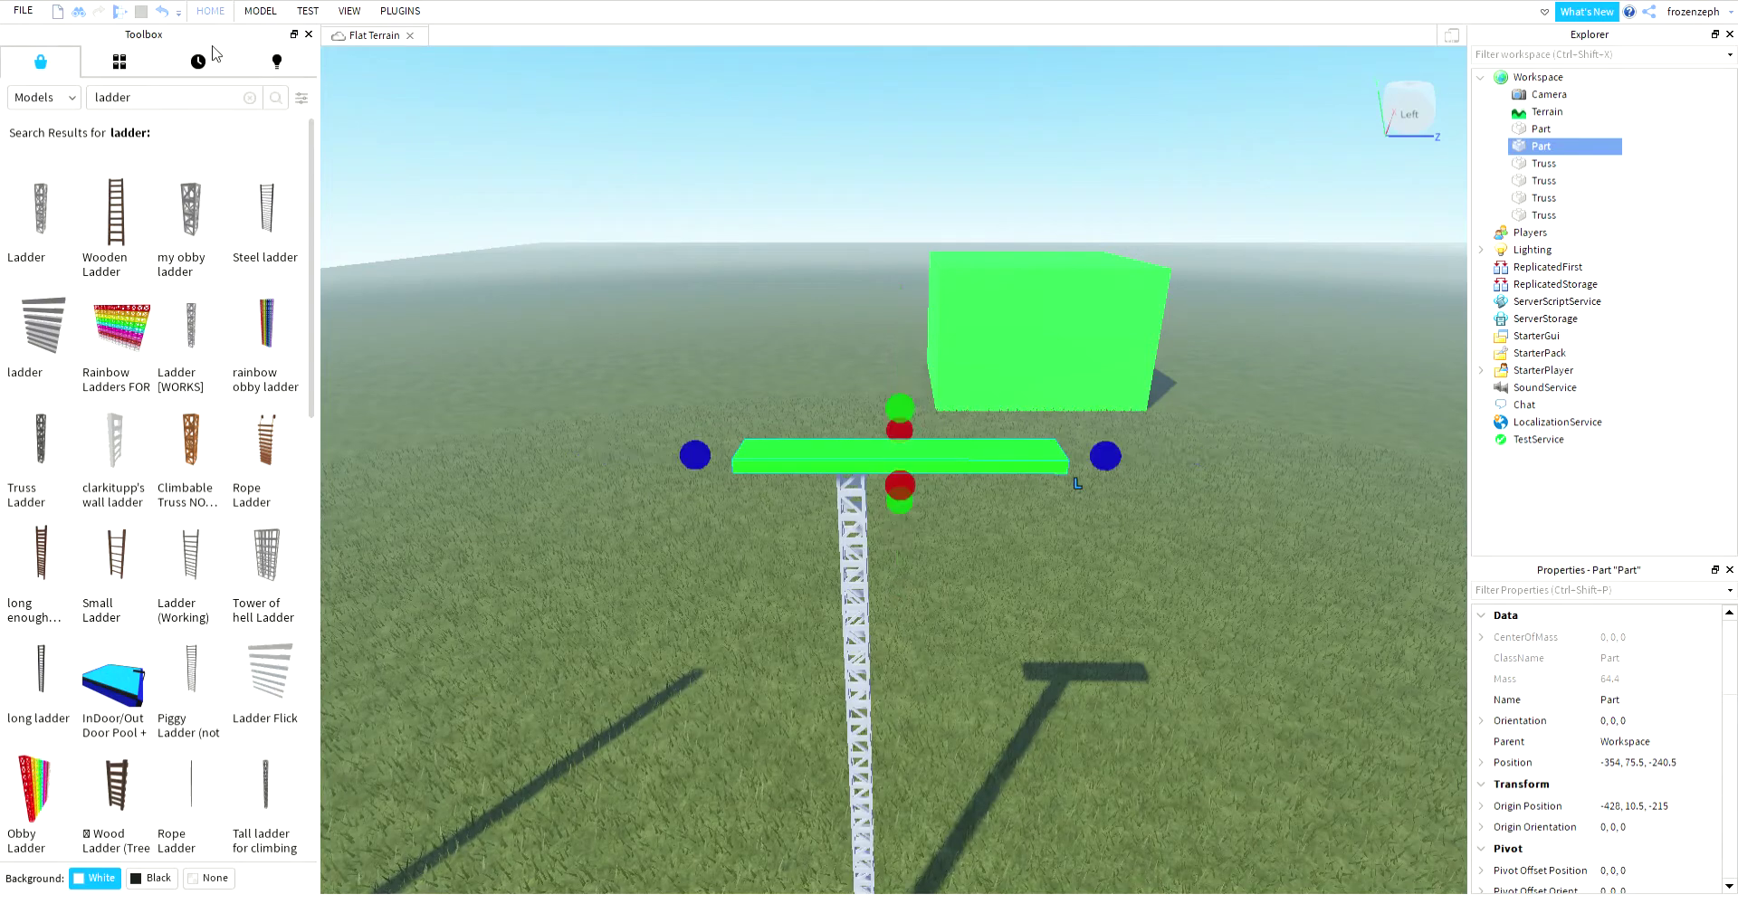
Step: Stretch the bar along the X axis into a slab spanning two trusses, with its centre at X -386
left_click_drag(906, 496, 901, 495)
right_click_drag(906, 496, 900, 495)
key("s")
left_click_drag(901, 495, 912, 506)
right_click_drag(901, 495, 912, 505)
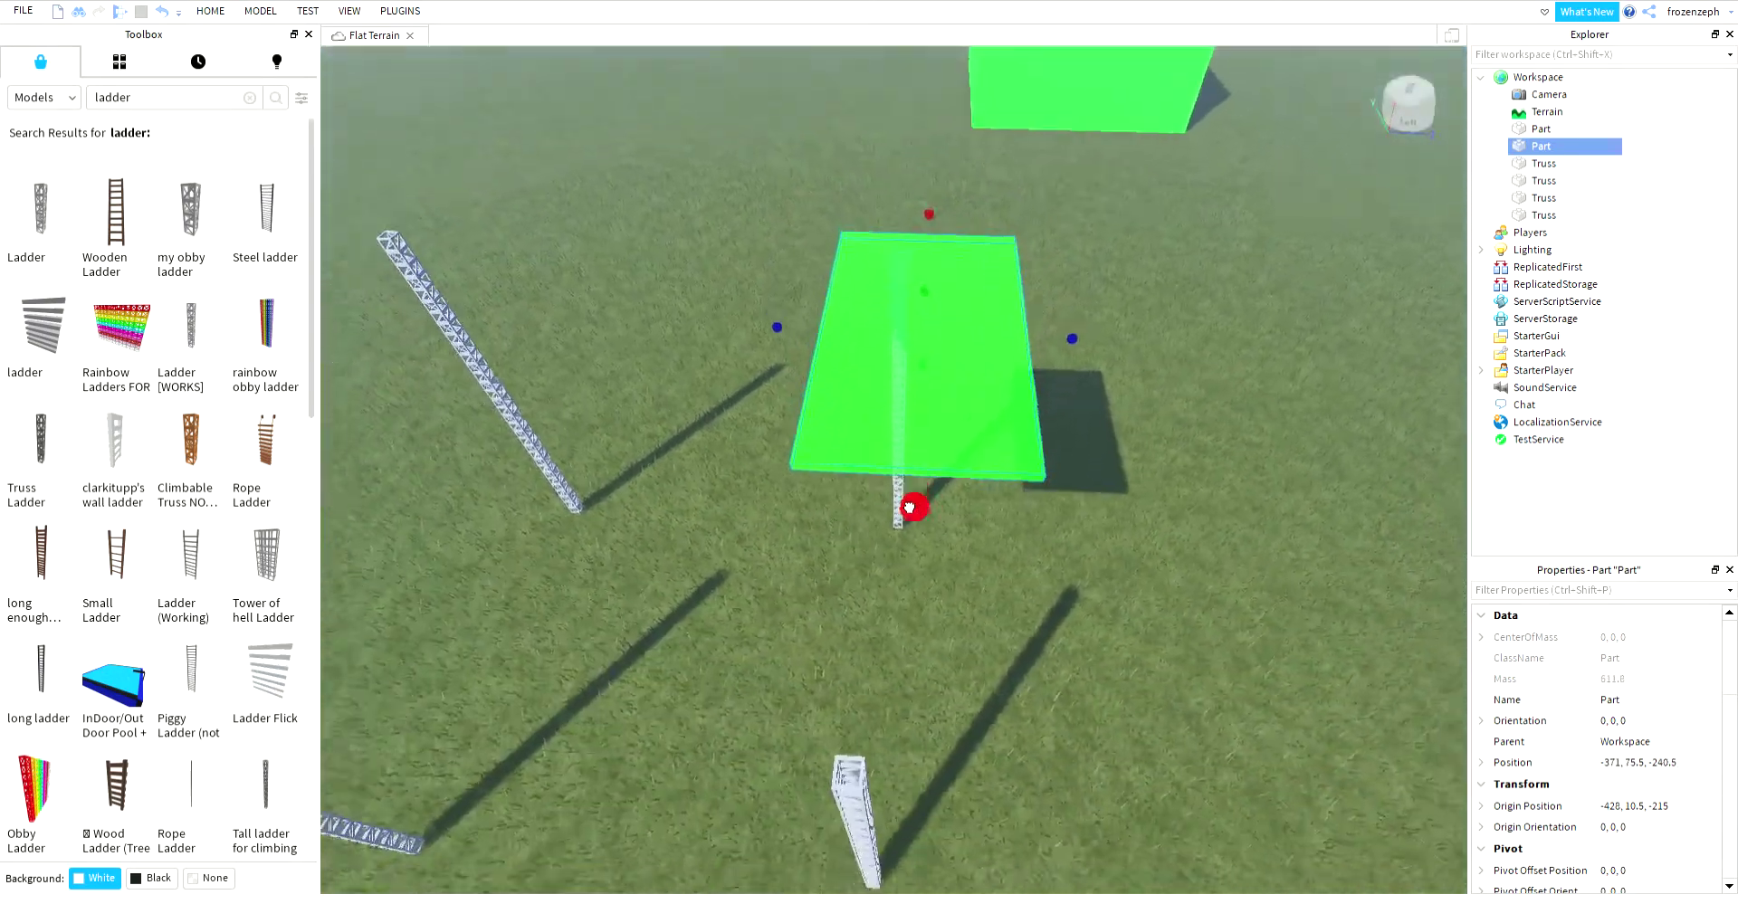
left_click_drag(912, 505, 912, 512)
right_click_drag(912, 506, 912, 511)
left_click_drag(912, 512, 909, 510)
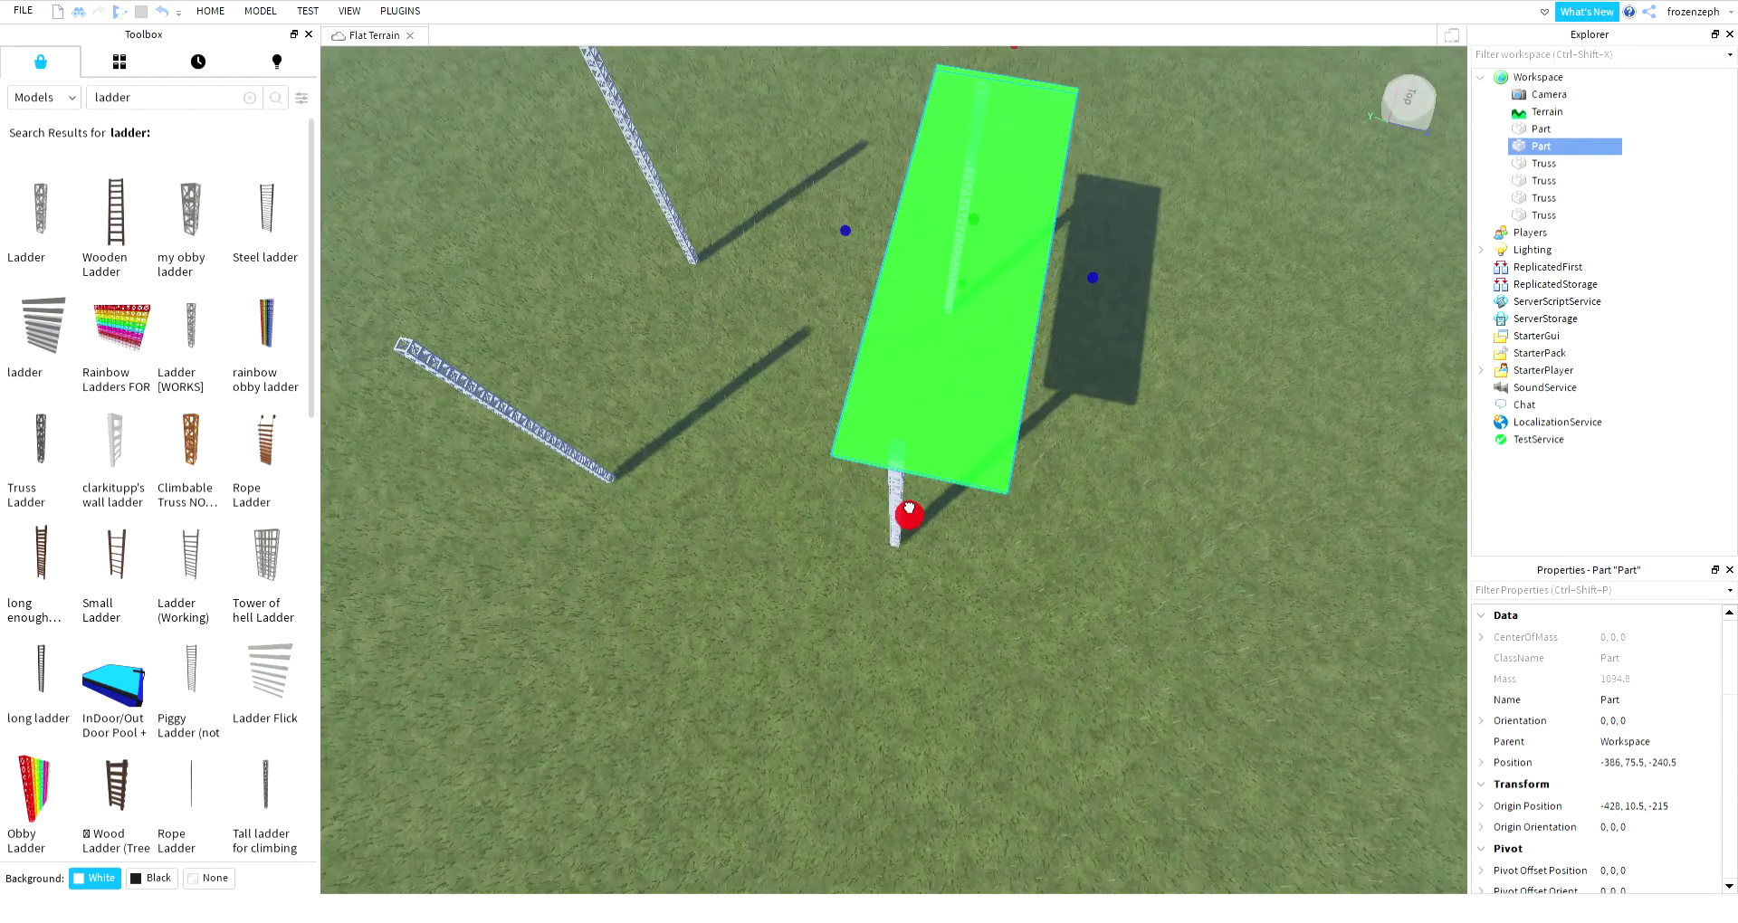
right_click_drag(929, 525, 932, 528)
key("a")
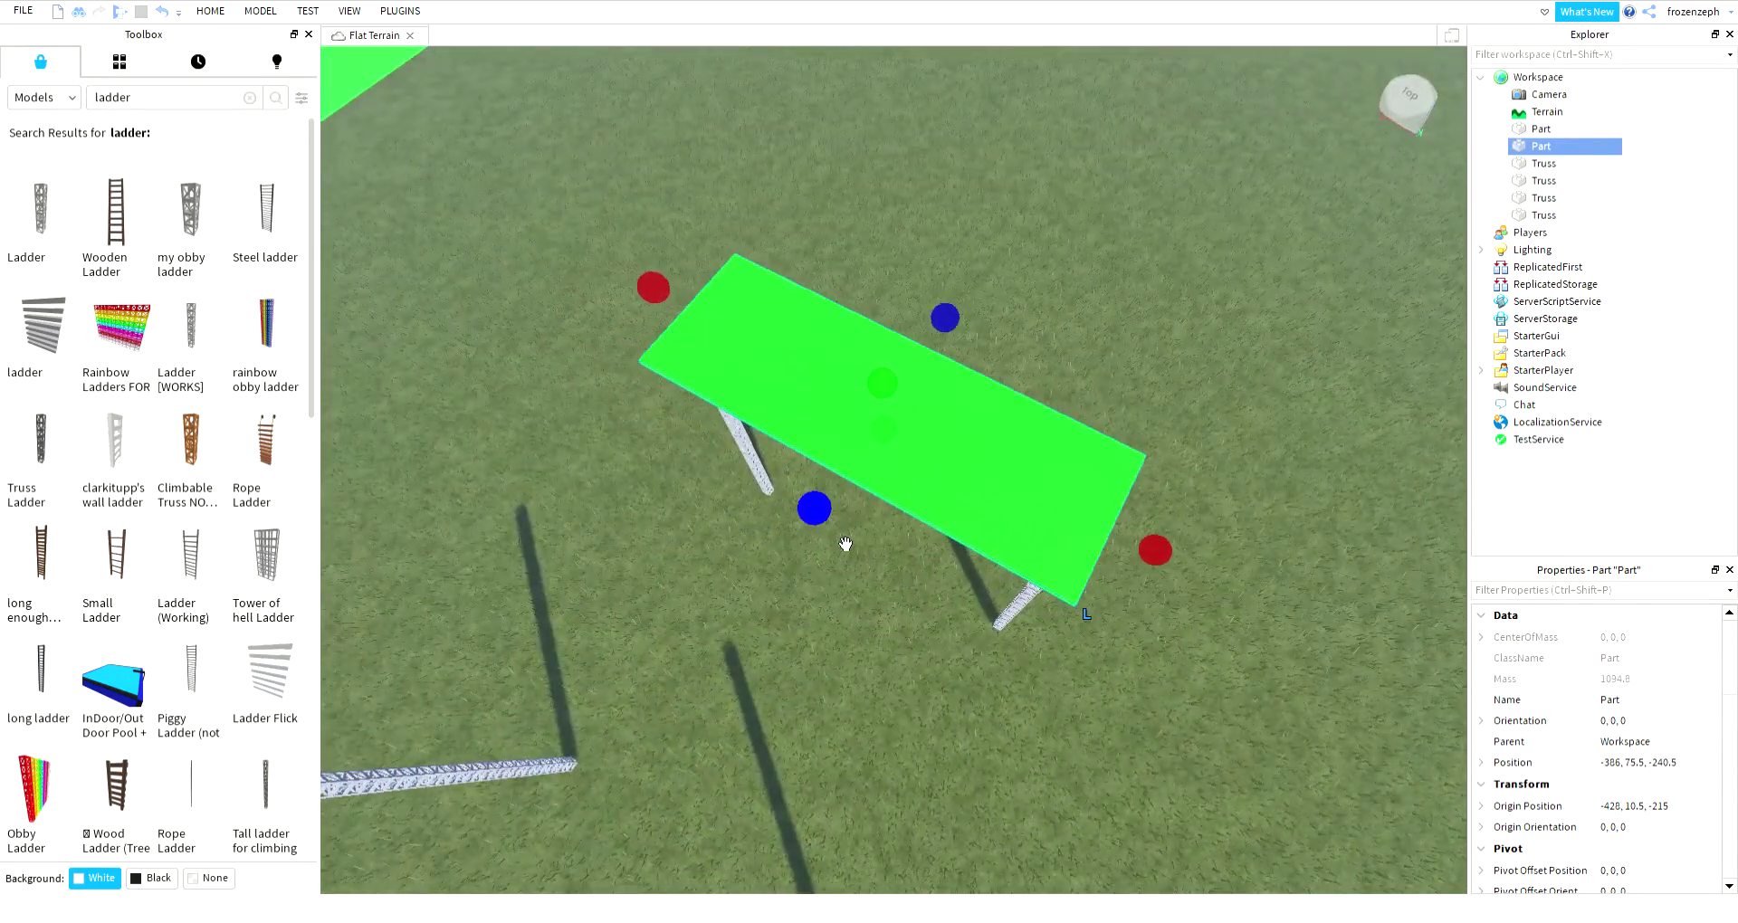
Step: Widen the slab along the Z axis until it spans all four trusses
left_click_drag(818, 519, 821, 521)
right_click_drag(819, 519, 821, 521)
left_click_drag(820, 521, 823, 522)
right_click_drag(821, 520, 823, 522)
key("a")
left_click_drag(823, 522, 823, 523)
right_click_drag(823, 523, 823, 522)
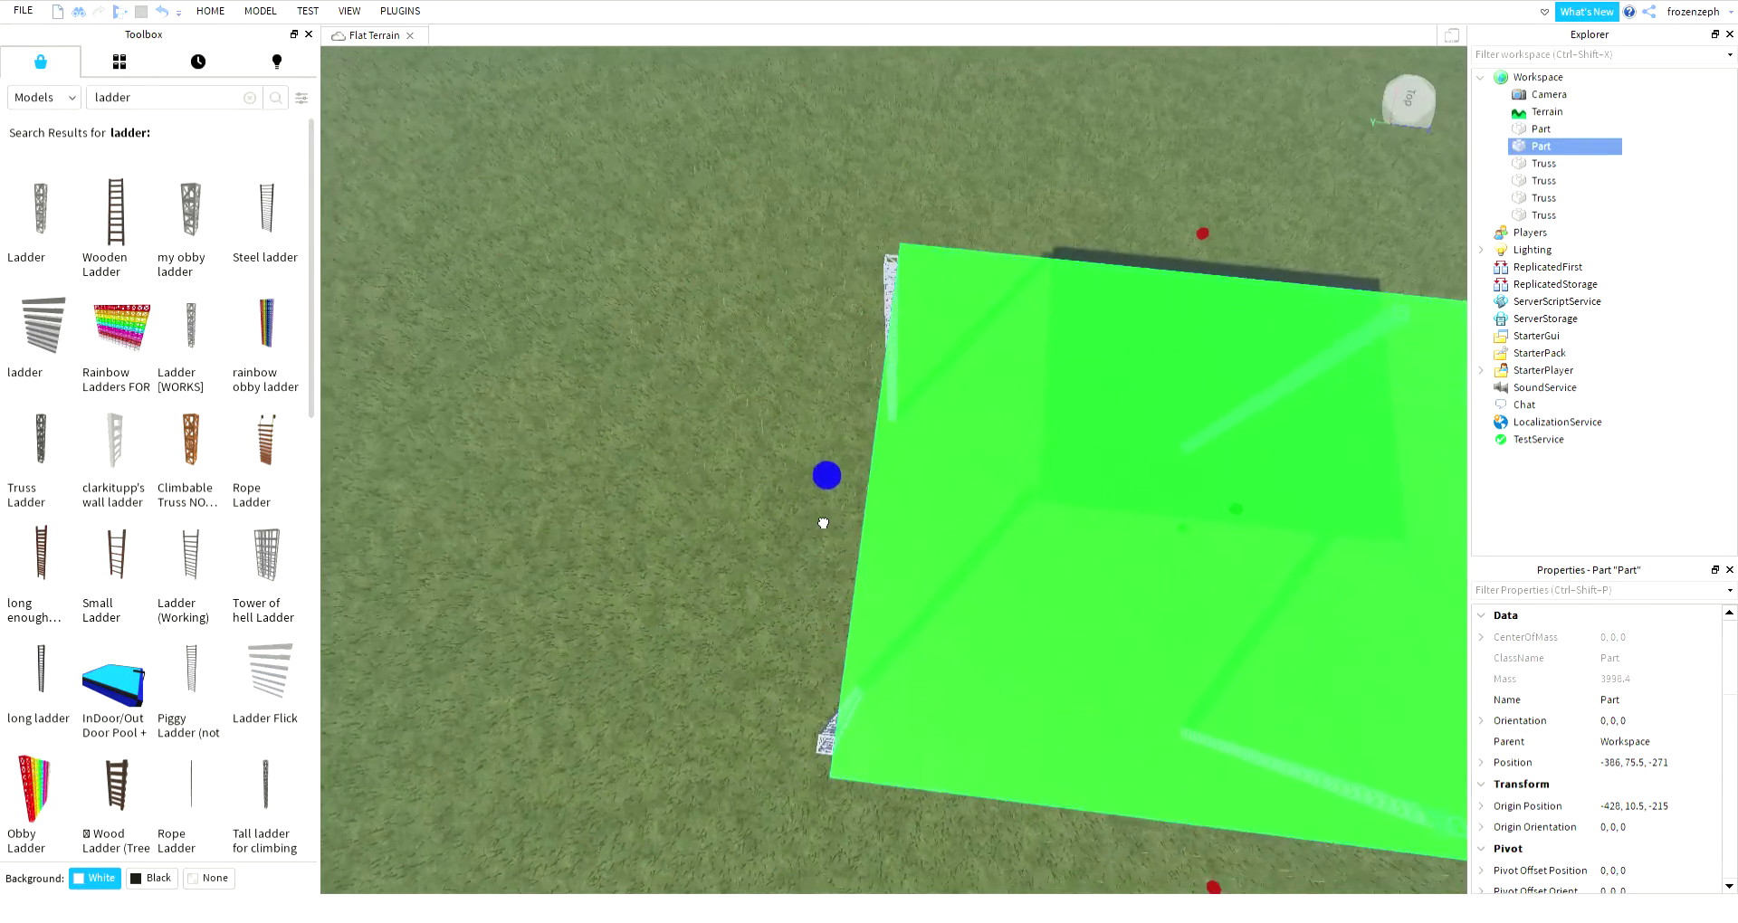
left_click_drag(823, 522, 823, 523)
right_click_drag(823, 522, 823, 523)
left_click_drag(823, 524, 823, 523)
right_click_drag(822, 524, 823, 522)
left_click_drag(823, 523, 822, 523)
right_click_drag(823, 522, 819, 514)
Step: Reposition the slab at X -353, Z -264.5 and lift it above the trusses to height 113.5
left_click(885, 369)
left_click_drag(946, 577, 948, 582)
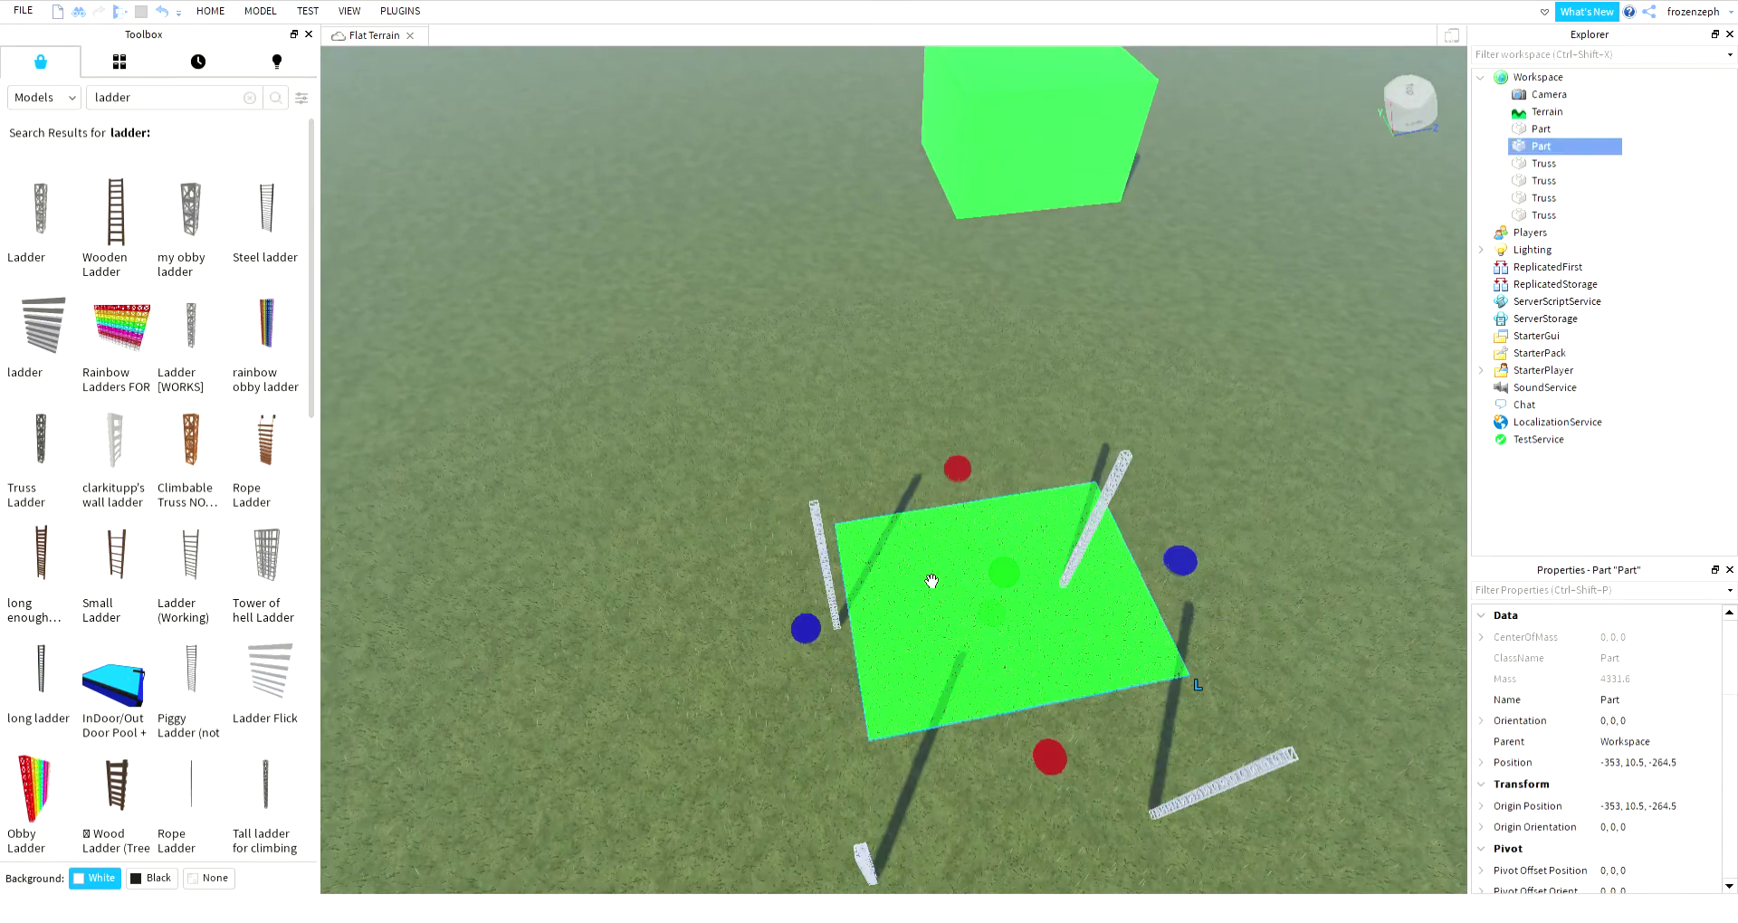
key("w")
right_click_drag(1015, 734, 993, 714)
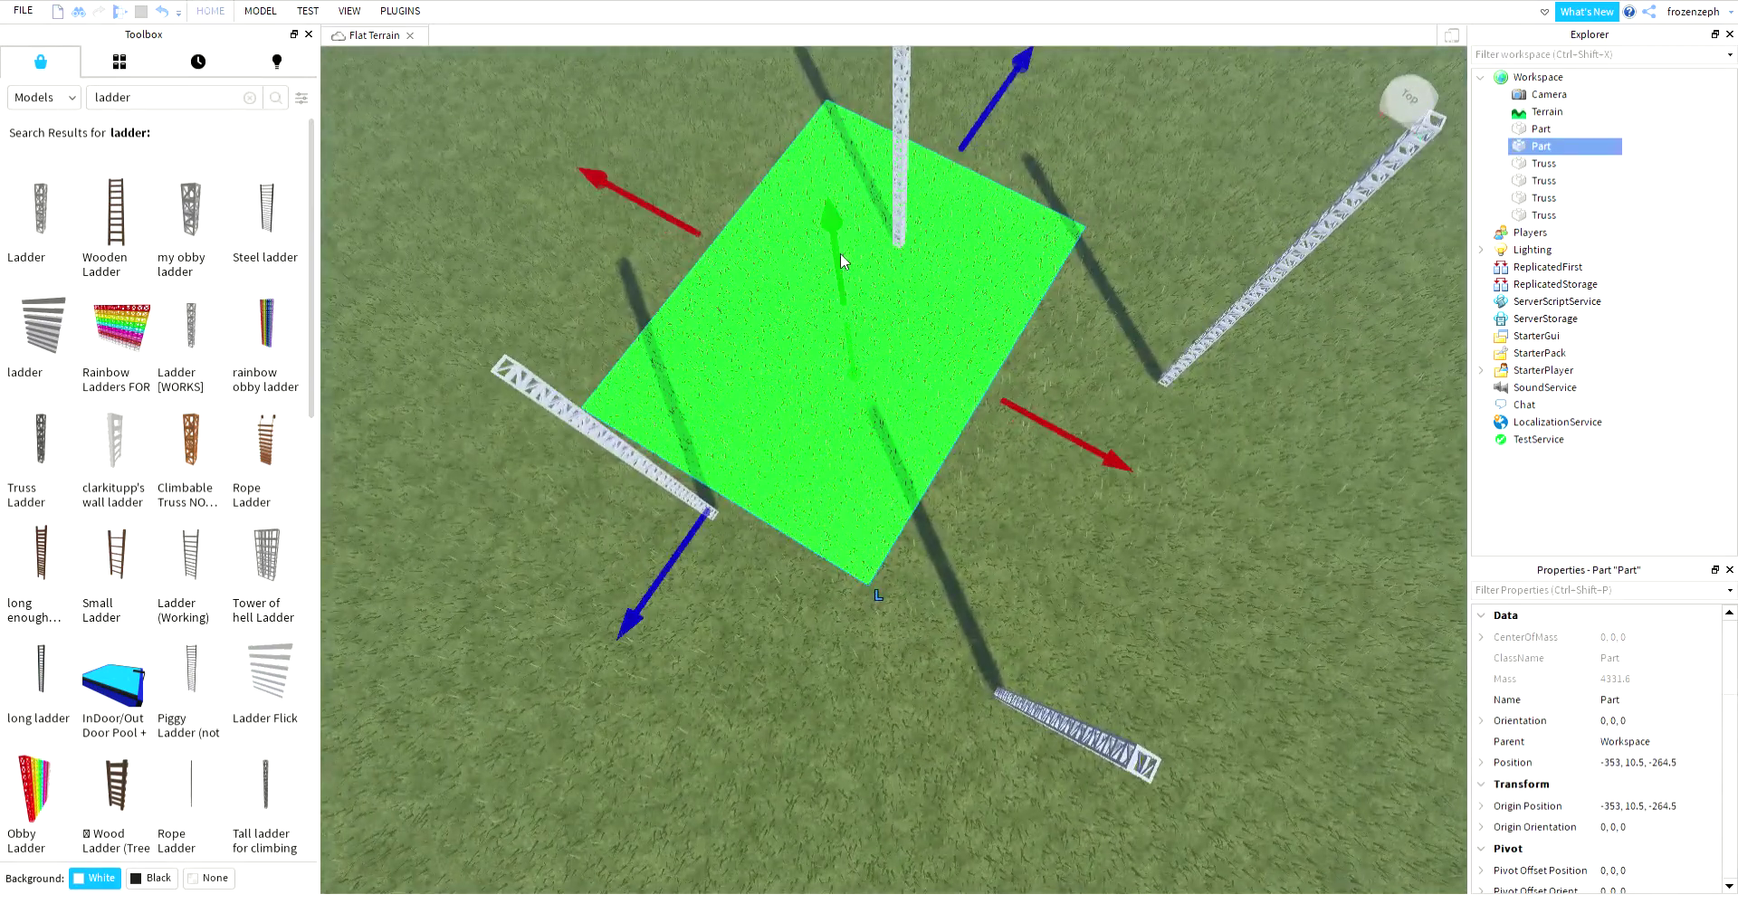
left_click_drag(841, 255, 845, 259)
right_click_drag(843, 258, 845, 259)
left_click_drag(844, 259, 845, 259)
right_click_drag(844, 258, 845, 259)
left_click_drag(845, 259, 845, 259)
right_click_drag(844, 259, 844, 259)
left_click_drag(845, 259, 858, 215)
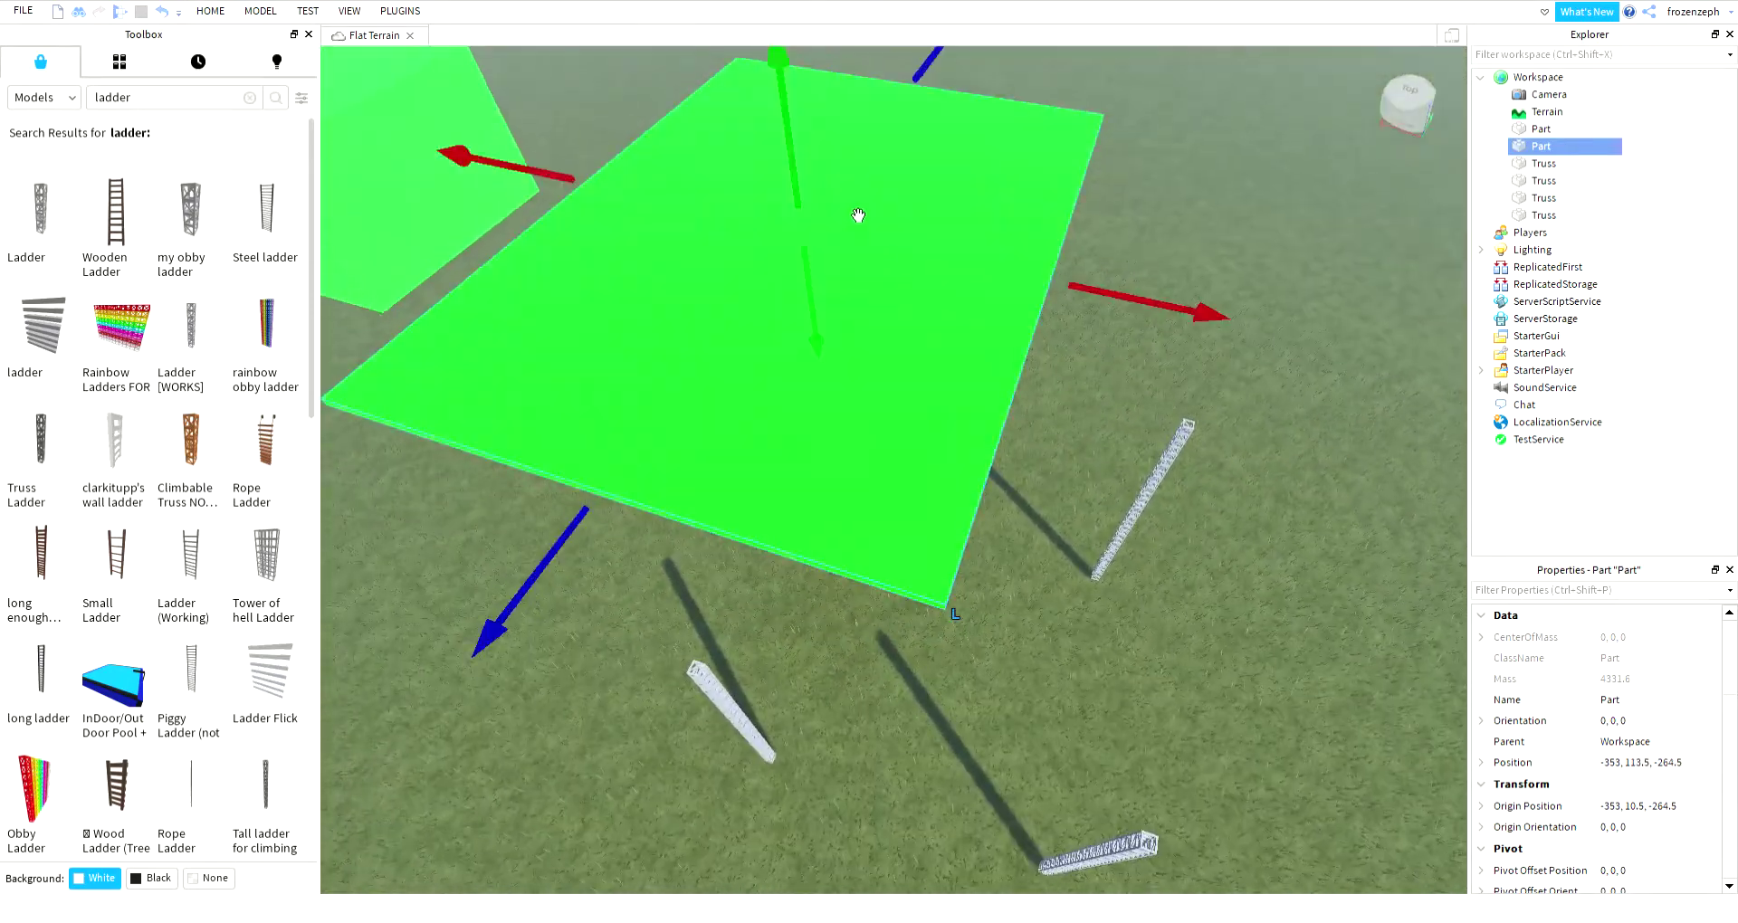
Step: Lower the slab to height 76.5 and shift it along the X axis to -388
left_click_drag(858, 380, 815, 475)
right_click_drag(817, 471, 816, 475)
left_click_drag(815, 476, 817, 477)
left_click_drag(1085, 411, 1397, 477)
right_click_drag(1344, 758, 1344, 758)
scroll(1344, 758, "down", 12)
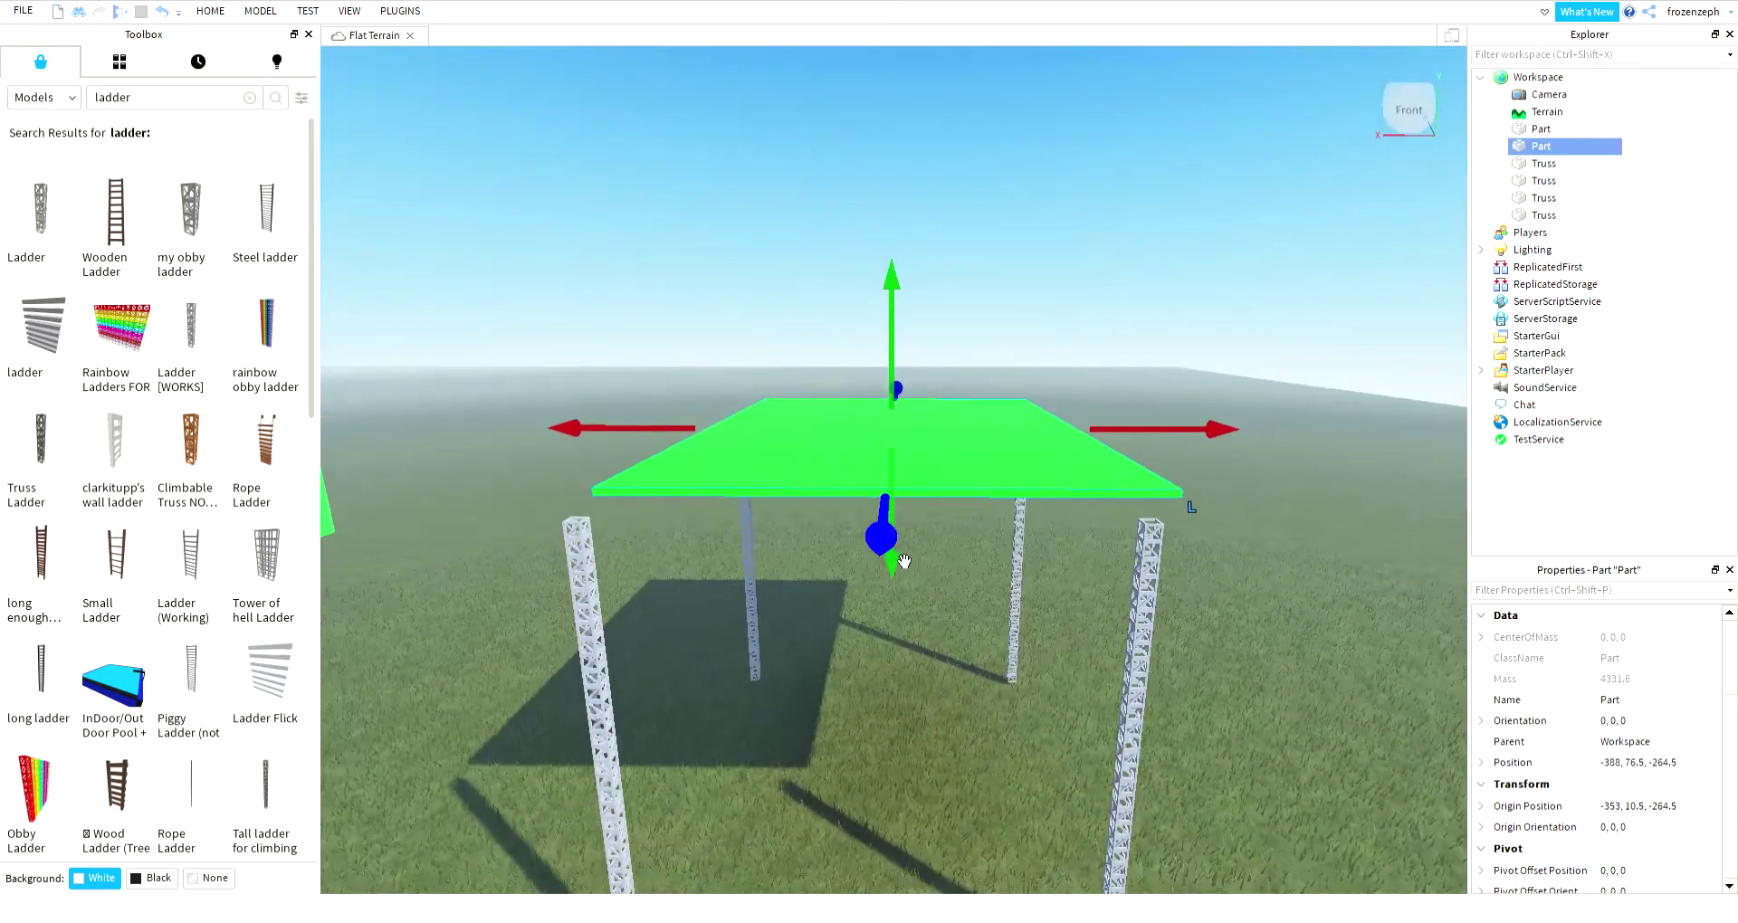
Step: Align the slab over the four trusses at X -386 and Z -273.5
scroll(896, 579, "up", 10)
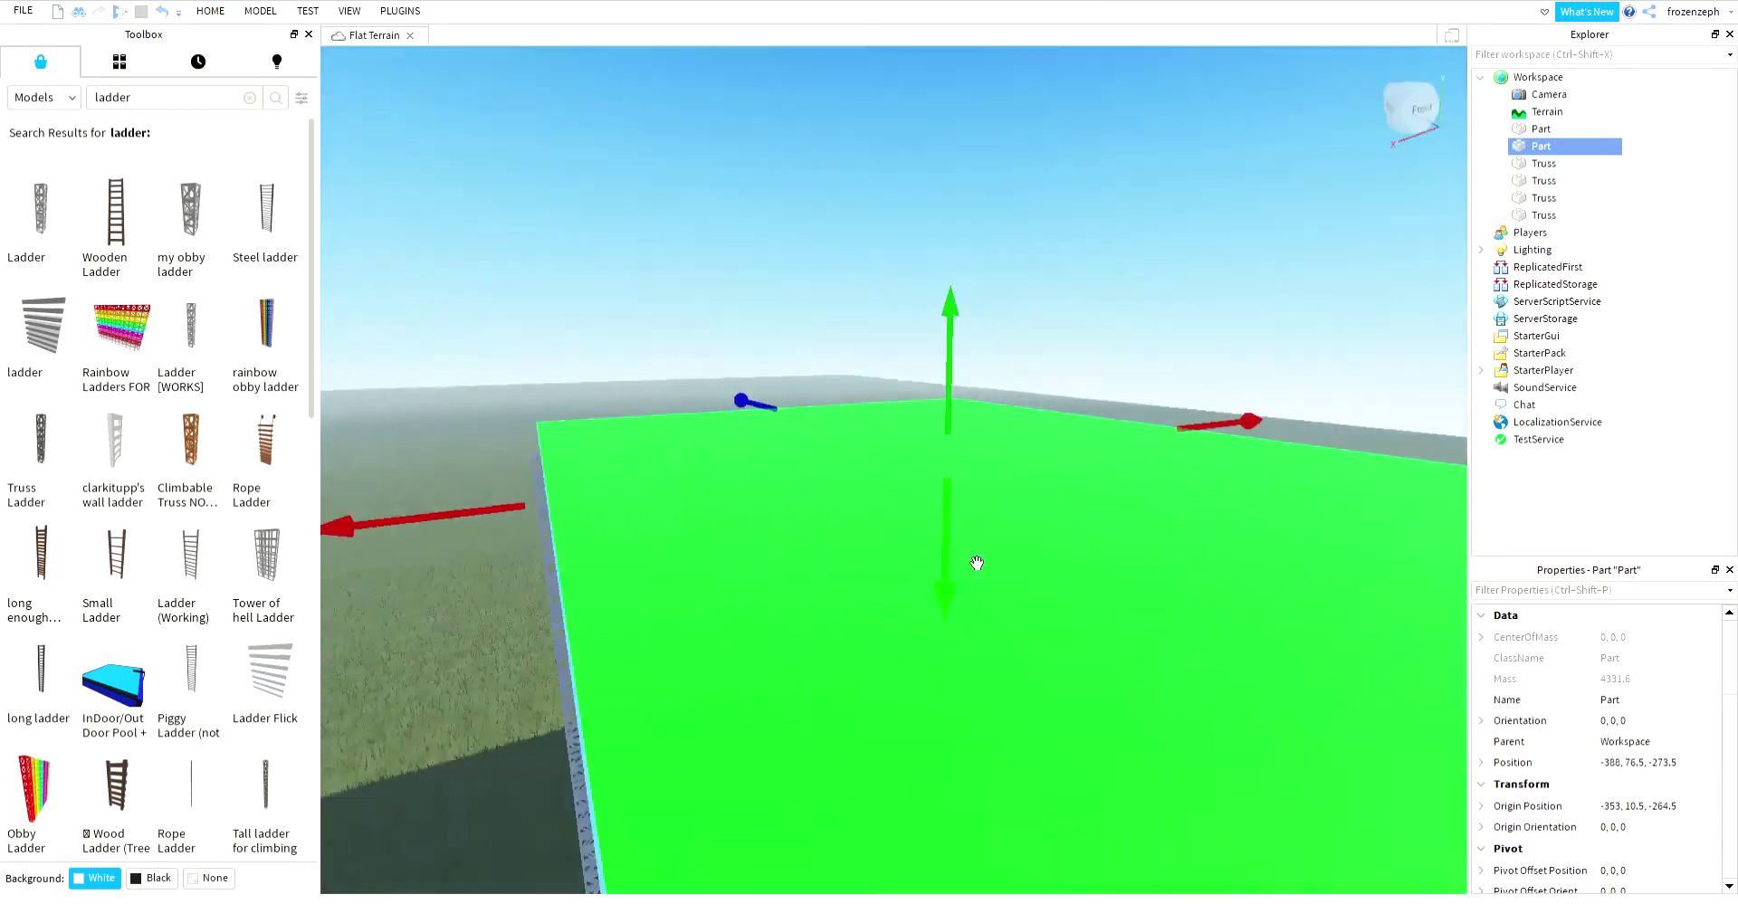
right_click_drag(977, 563, 483, 590)
scroll(951, 544, "up", 3)
scroll(951, 543, "down", 5)
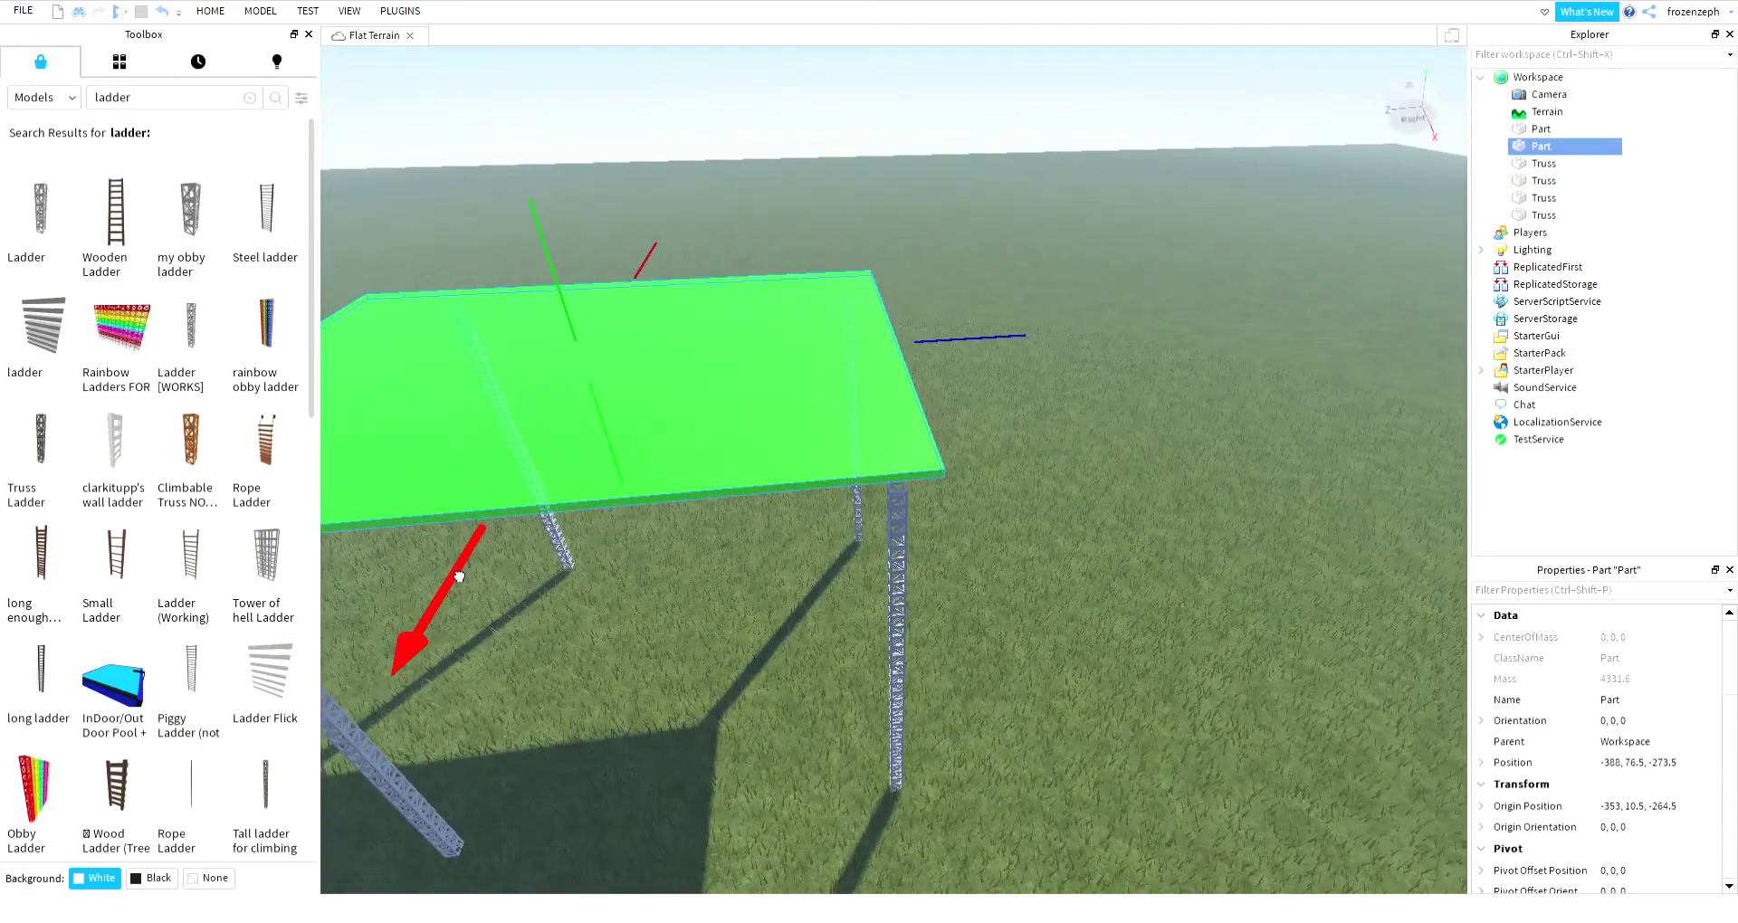
left_click_drag(457, 586, 457, 588)
right_click_drag(725, 619, 902, 718)
scroll(873, 690, "up", 5)
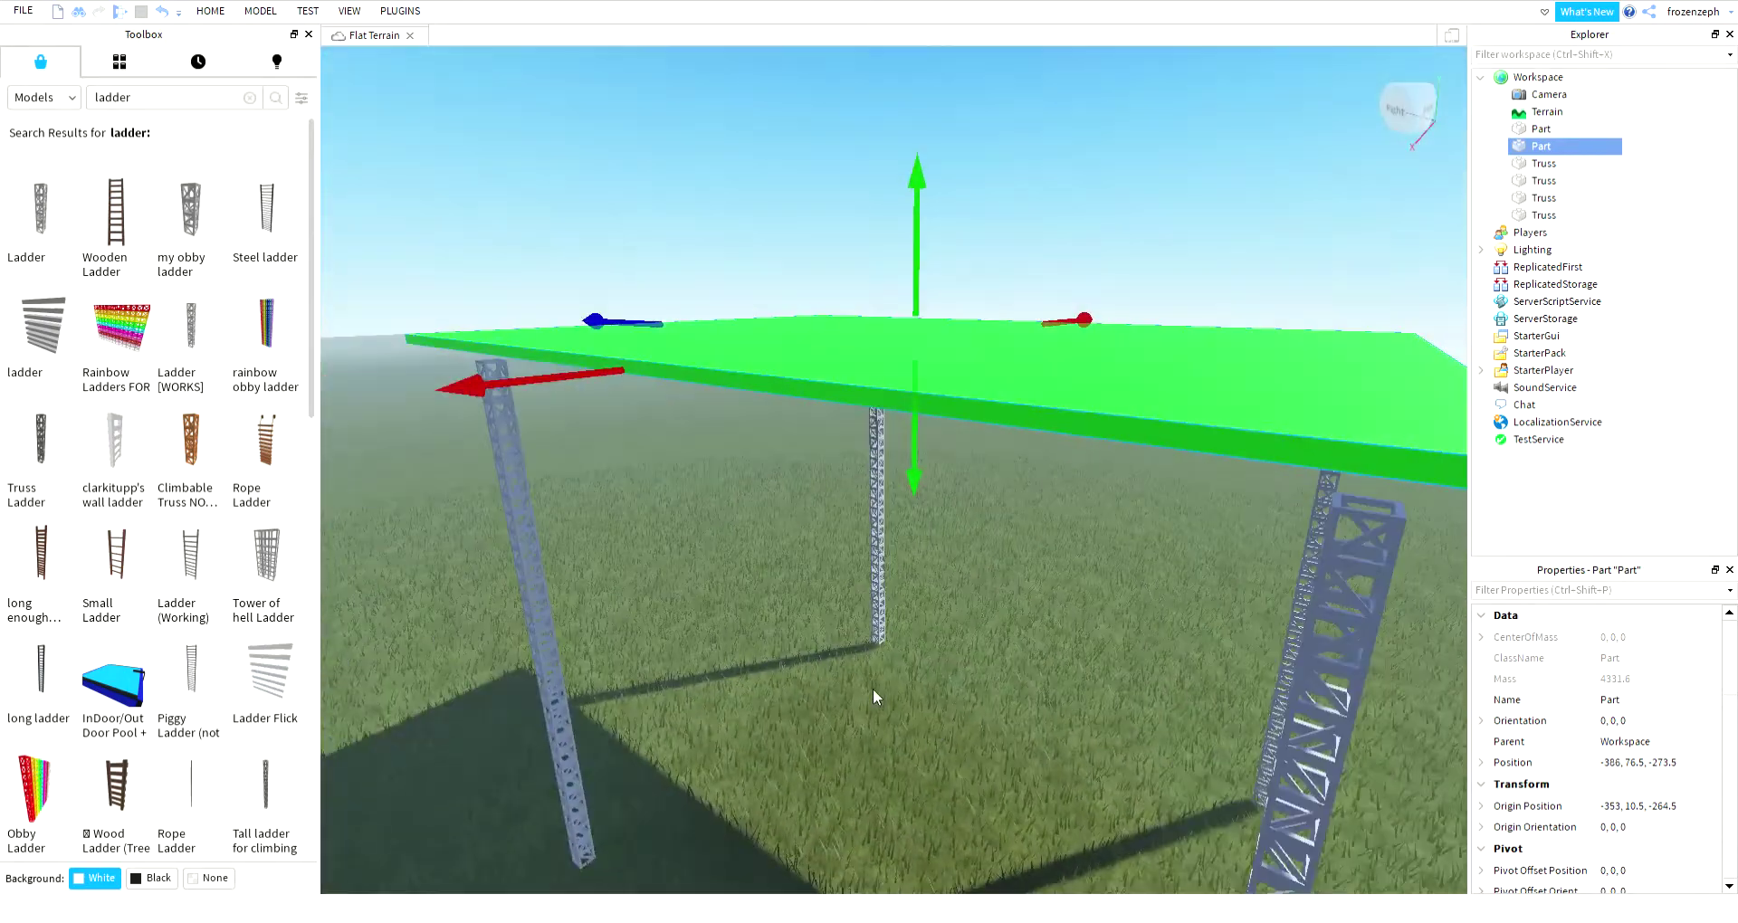
Step: Lower the slab onto the truss tops at height 74.5 and deselect it
mouse_move(932, 471)
left_mouse_down()
mouse_move(933, 504)
mouse_move(928, 488)
left_mouse_up()
right_click_drag(1011, 644, 1010, 645)
left_click(1011, 644)
right_click_drag(1070, 716, 1041, 687)
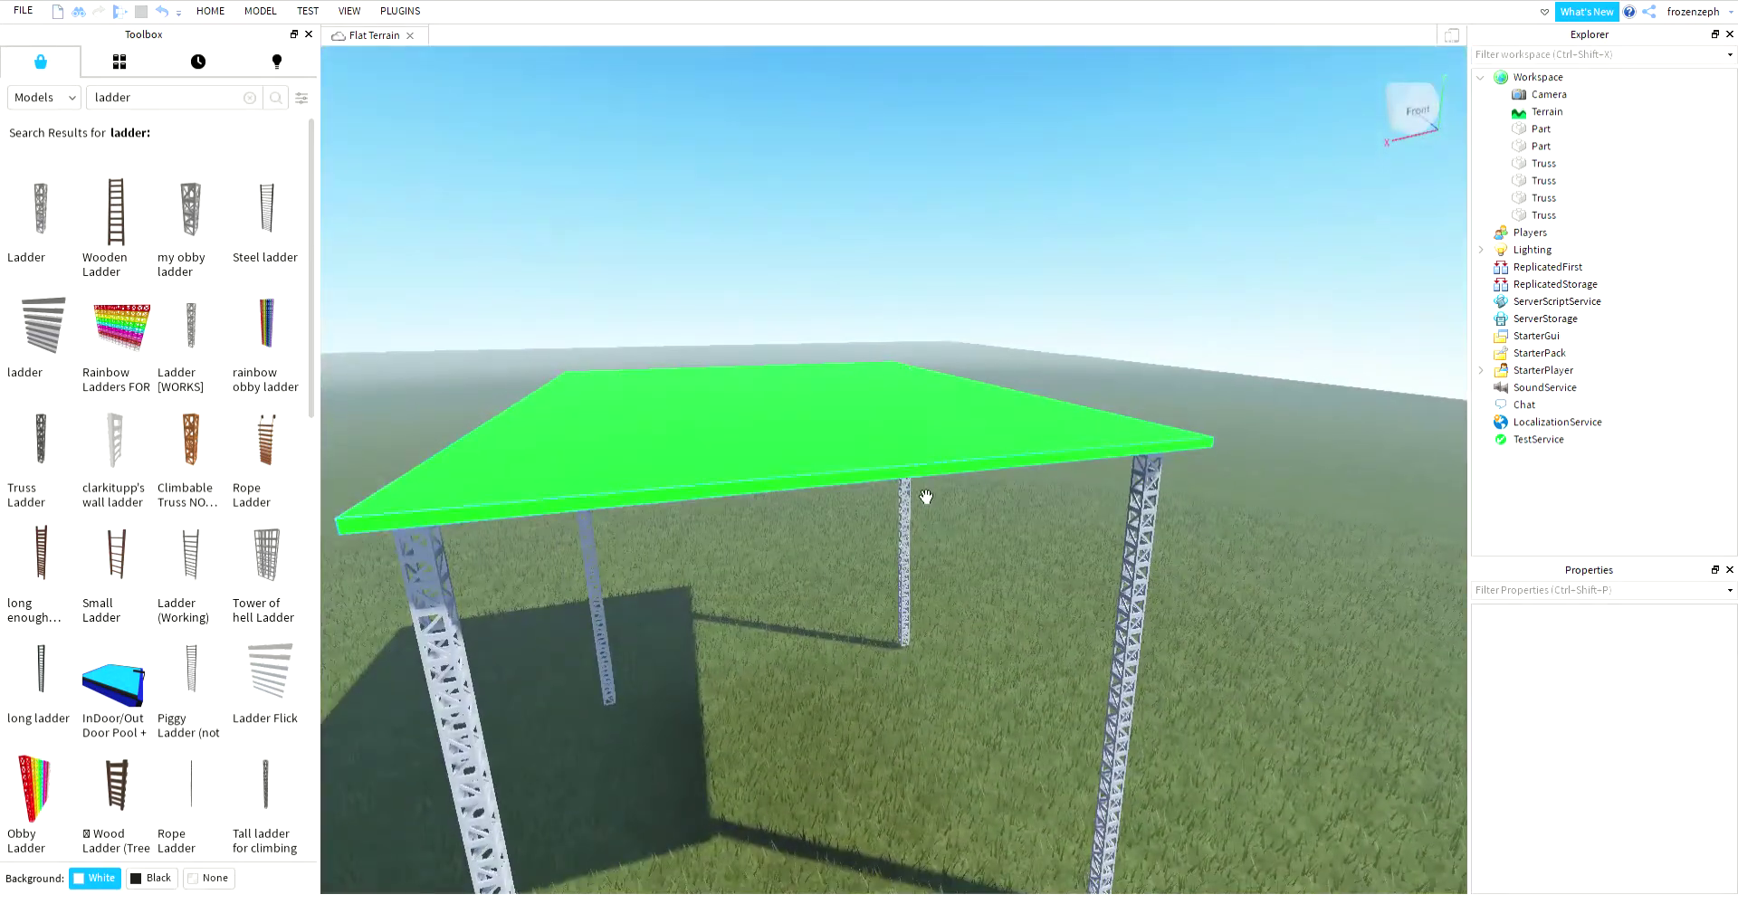
Step: Recolour the raised slab from bright green to white and deselect it
left_click(915, 470)
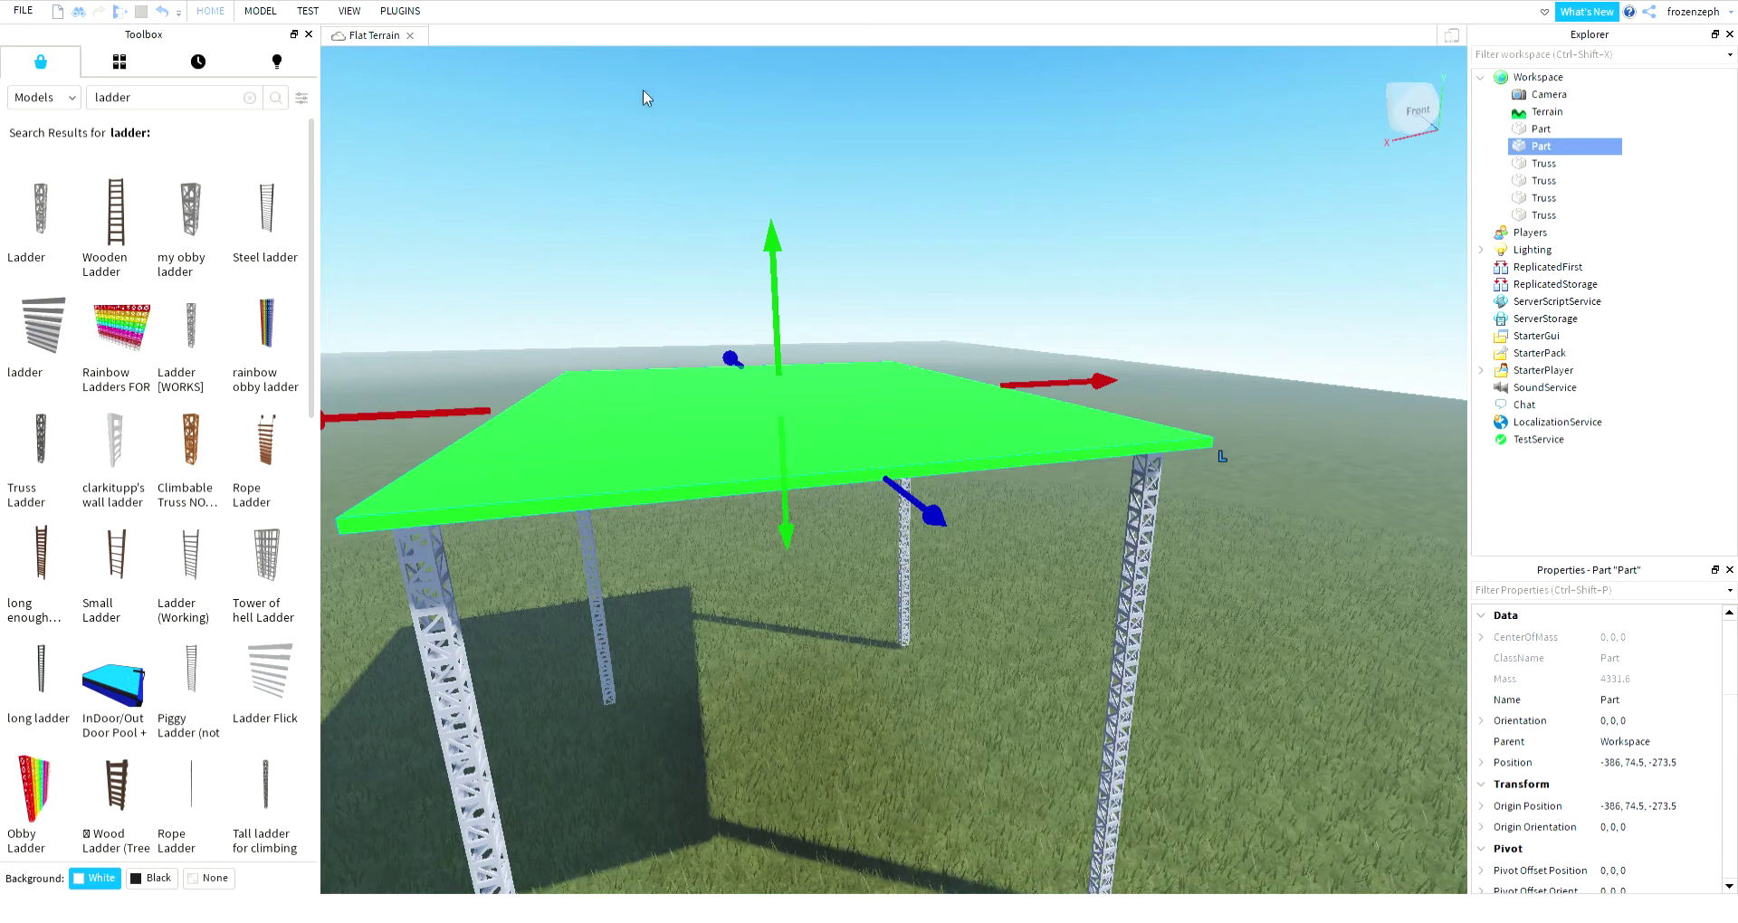
left_click(864, 400)
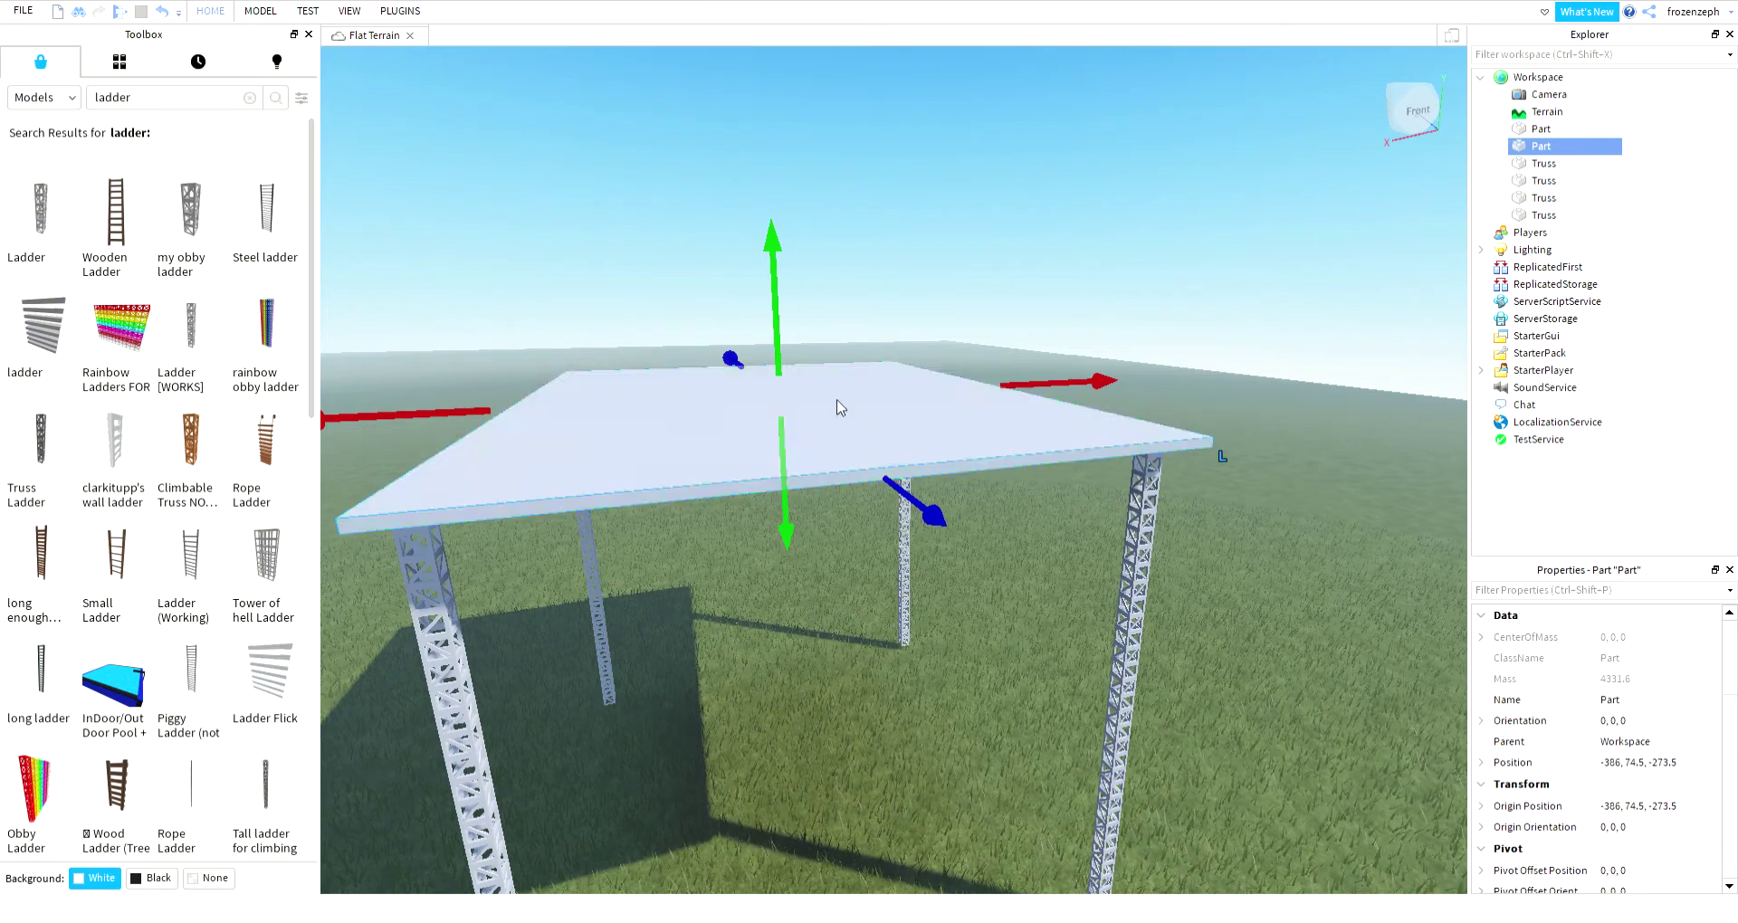
left_click(1102, 302)
Step: Search the model library for "spawn" and place an Invisible Spawn Location on the white slab at -389, 75.5, -271
key("w")
right_click_drag(1122, 300, 1123, 300)
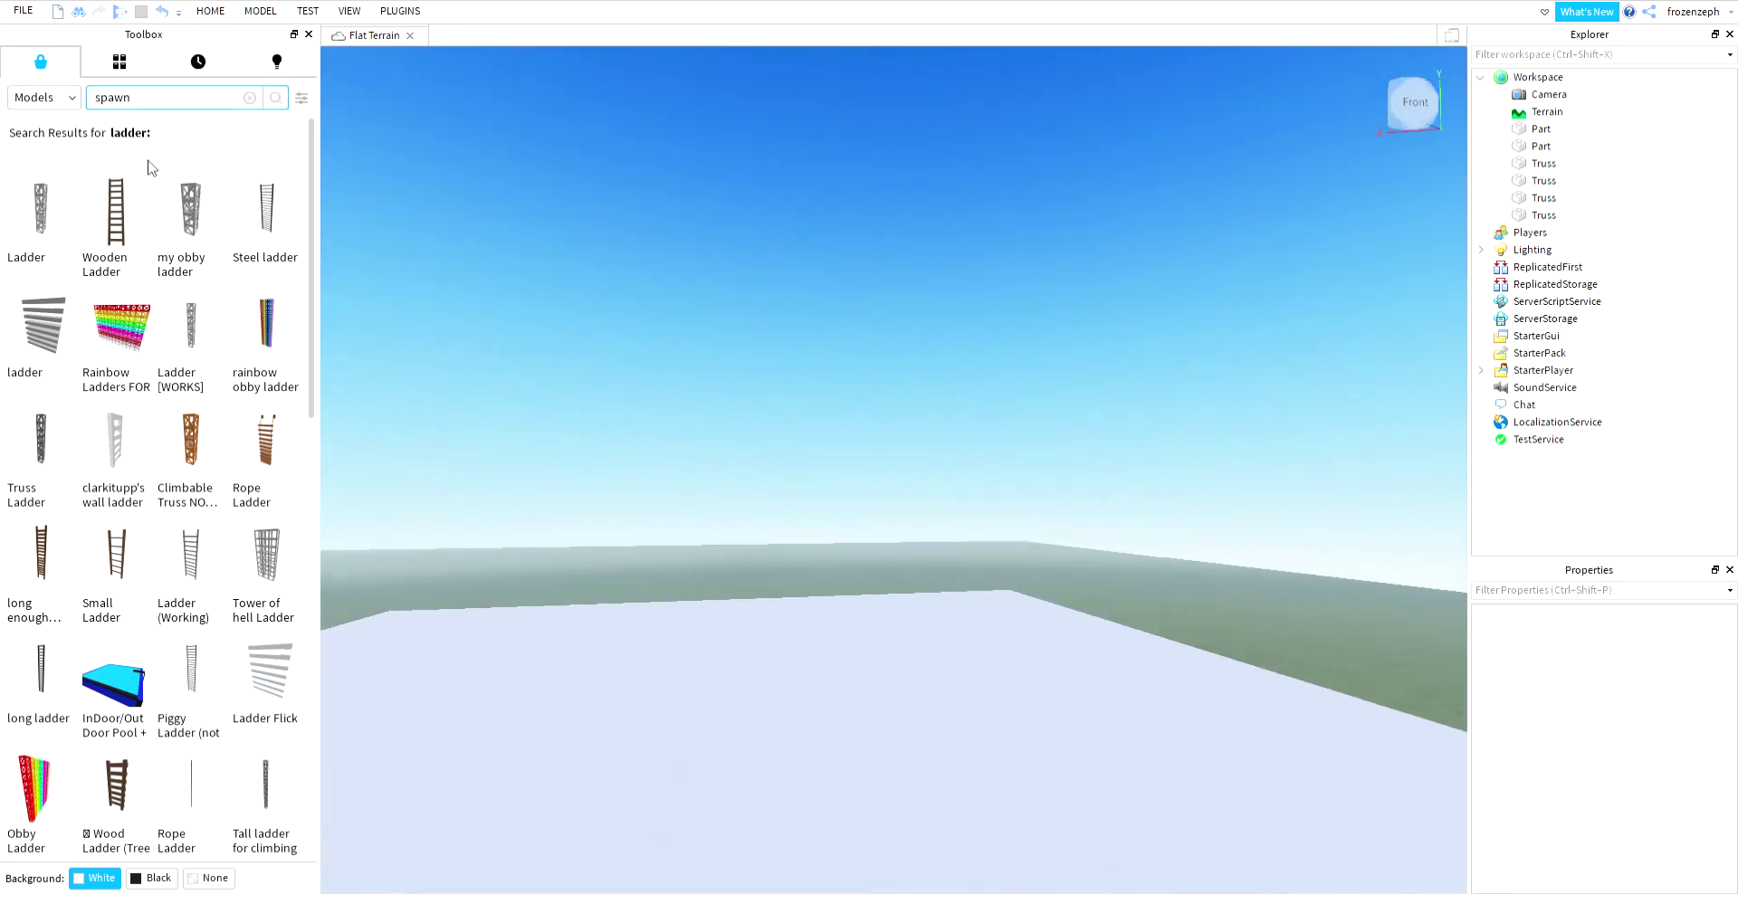
type("spawn")
key("Return")
right_click_drag(900, 453, 926, 469)
key("w")
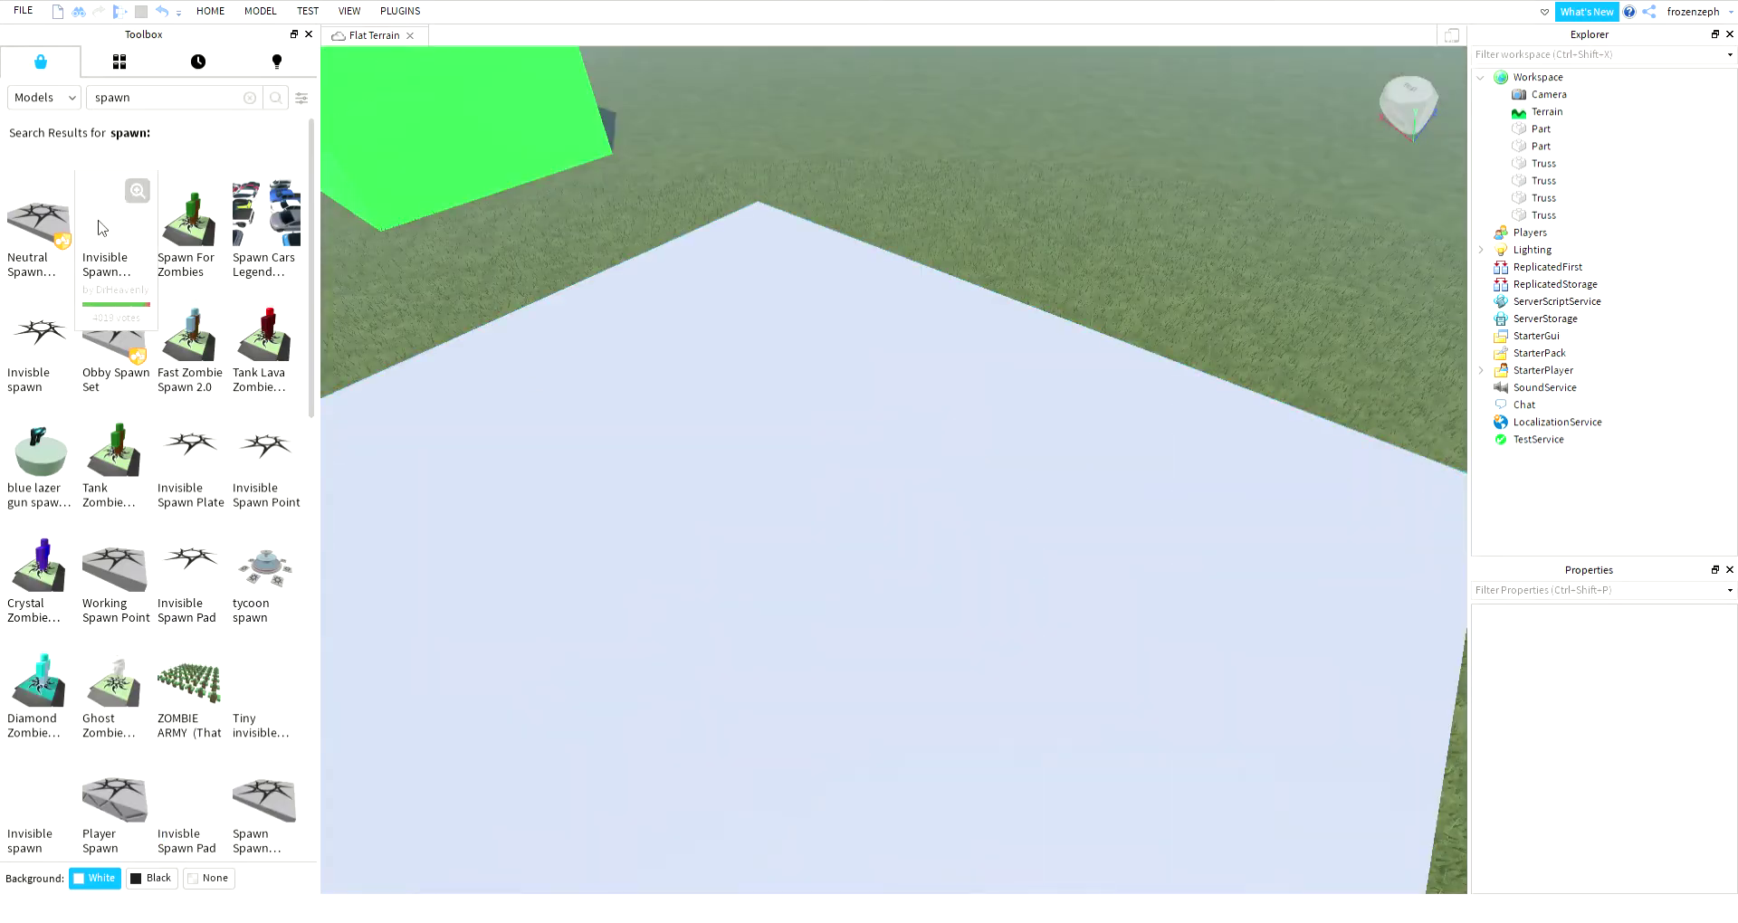
left_click(129, 246)
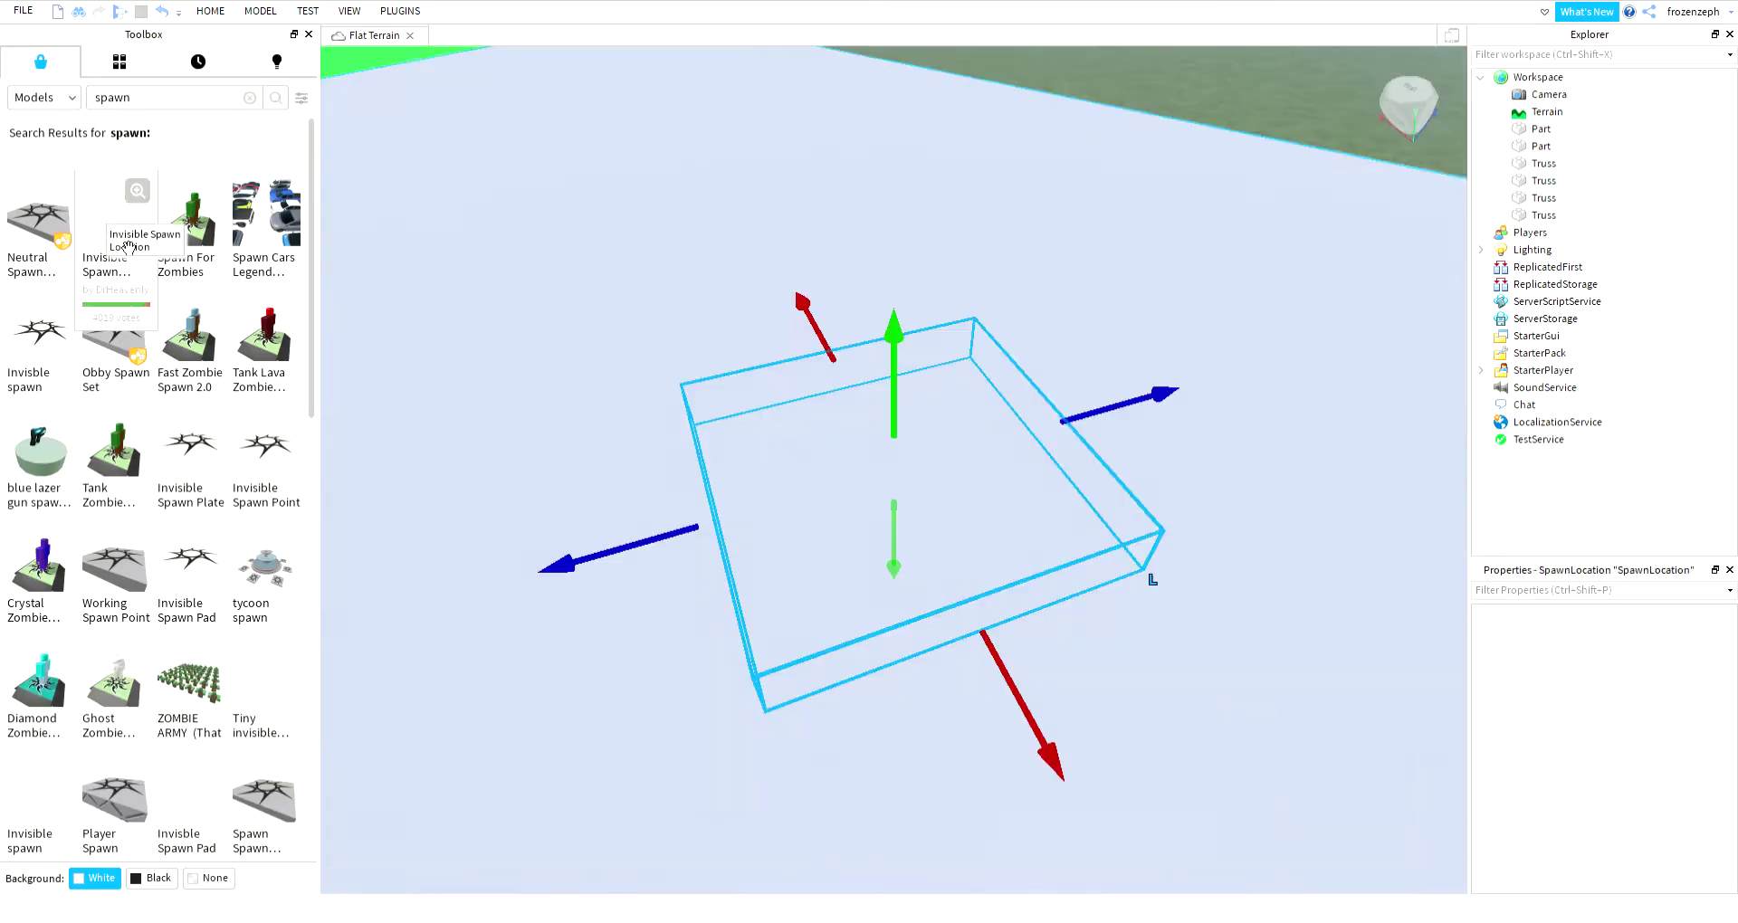
key("s")
right_click_drag(978, 571, 978, 570)
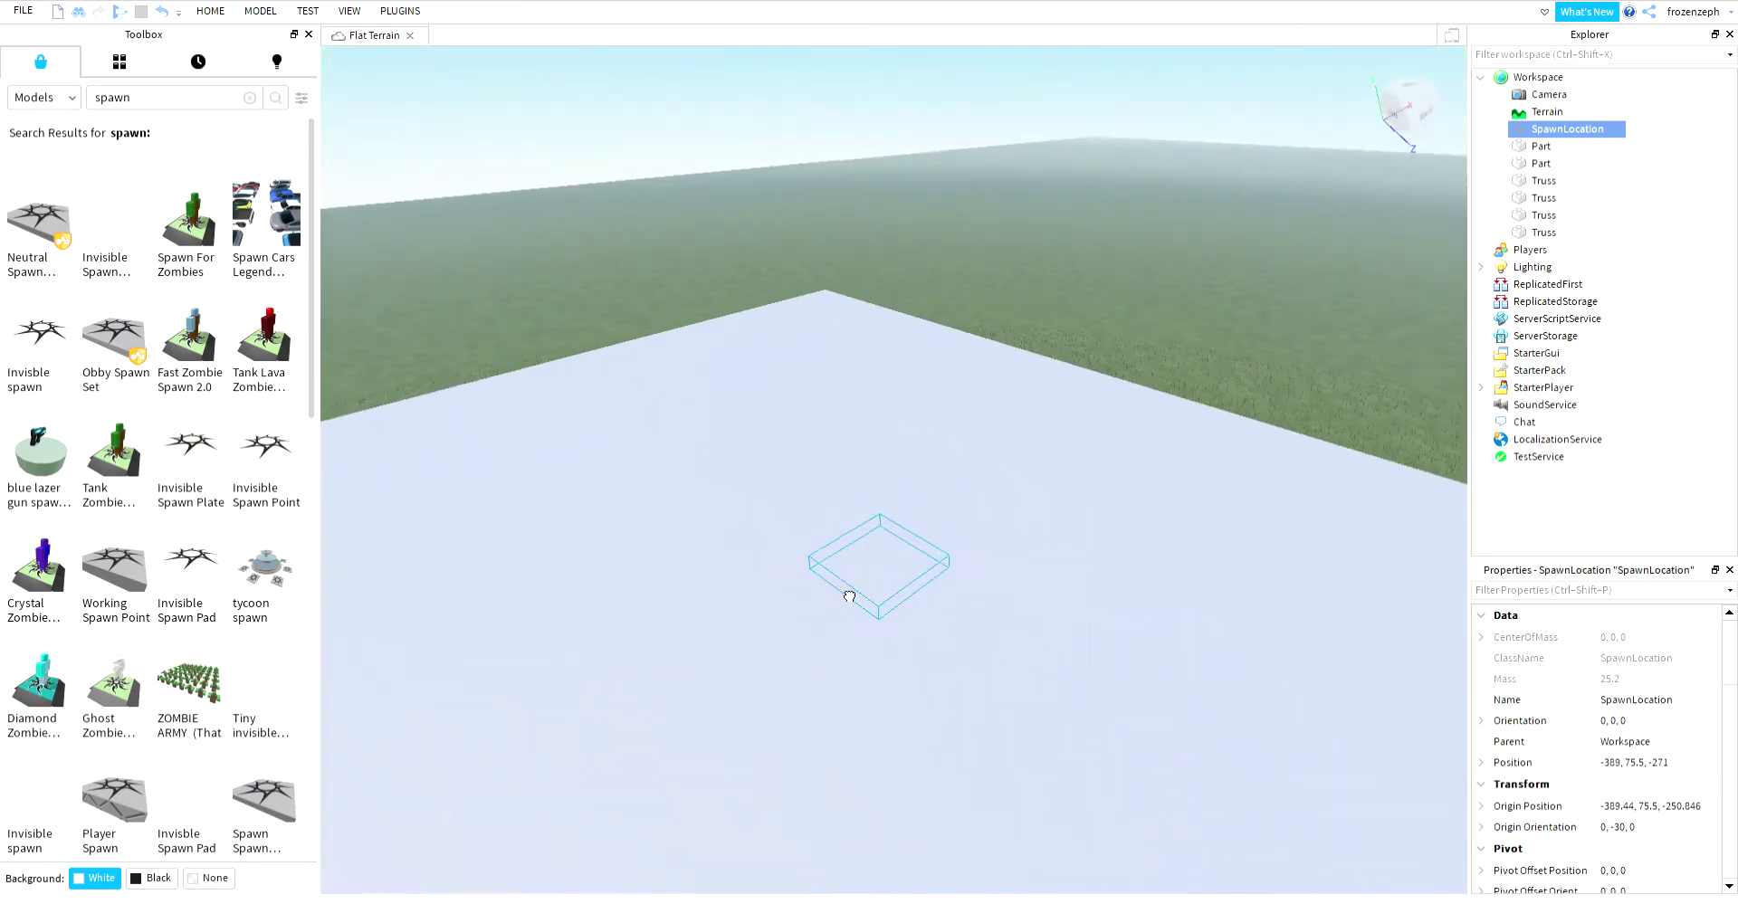
Step: Deselect the spawn location and search the model library for "working dinosaur"
left_click(1138, 303)
right_click_drag(1138, 302, 1090, 320)
key("w")
key("w")
key("w")
left_click(143, 107)
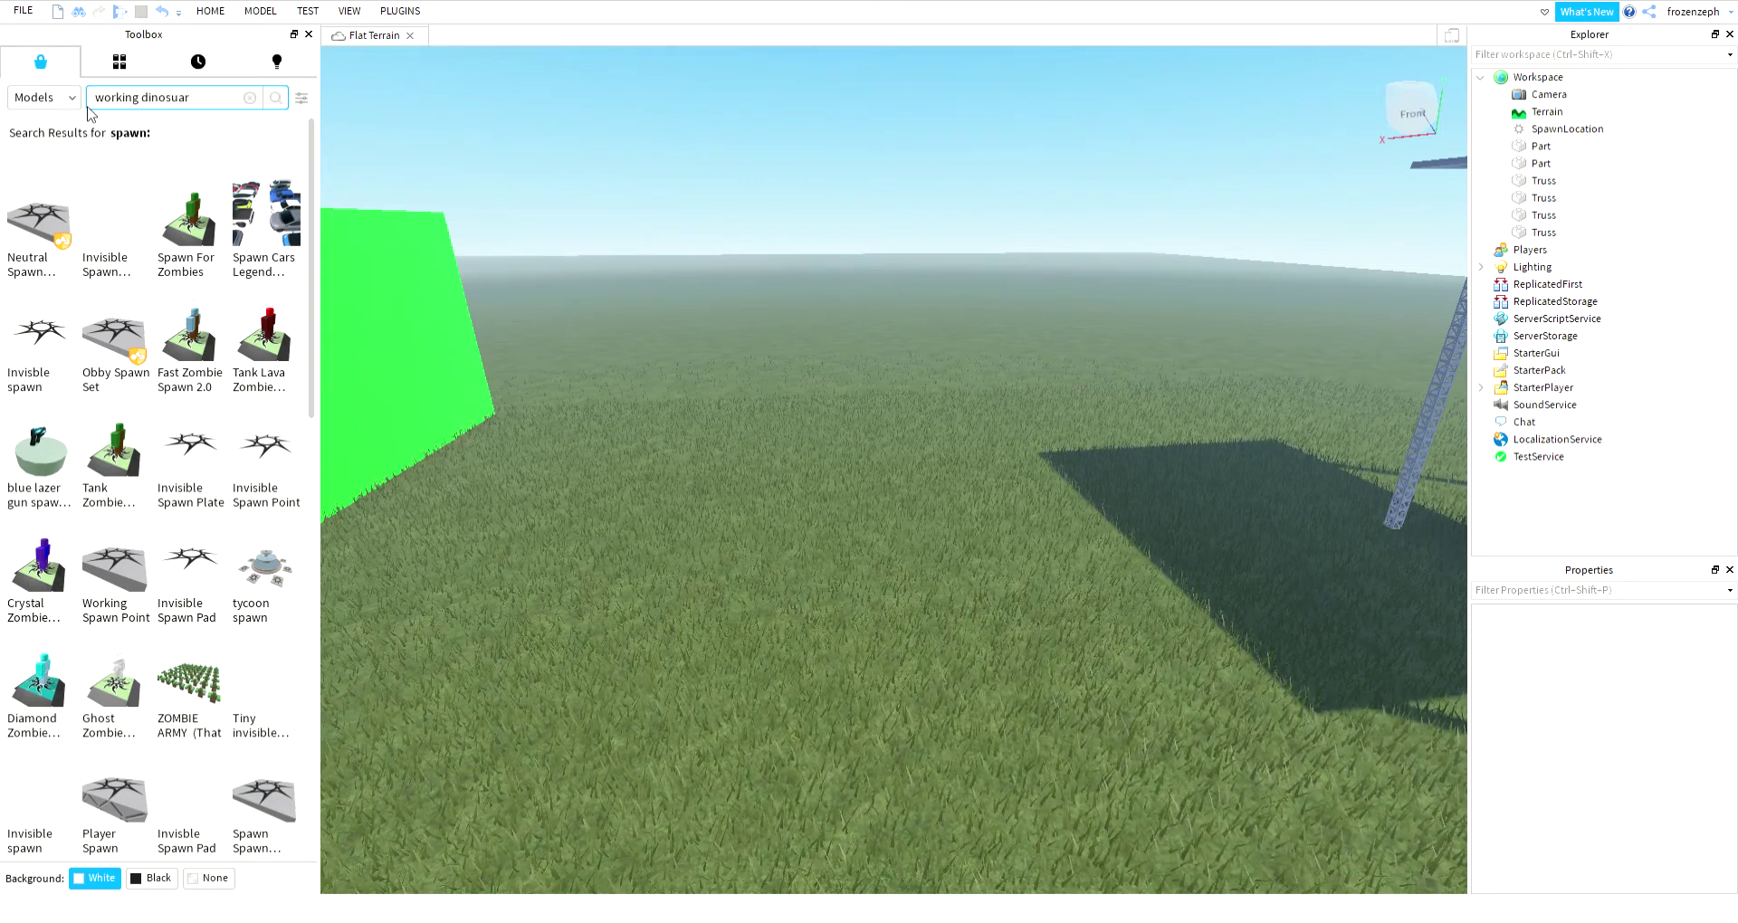
key("Return")
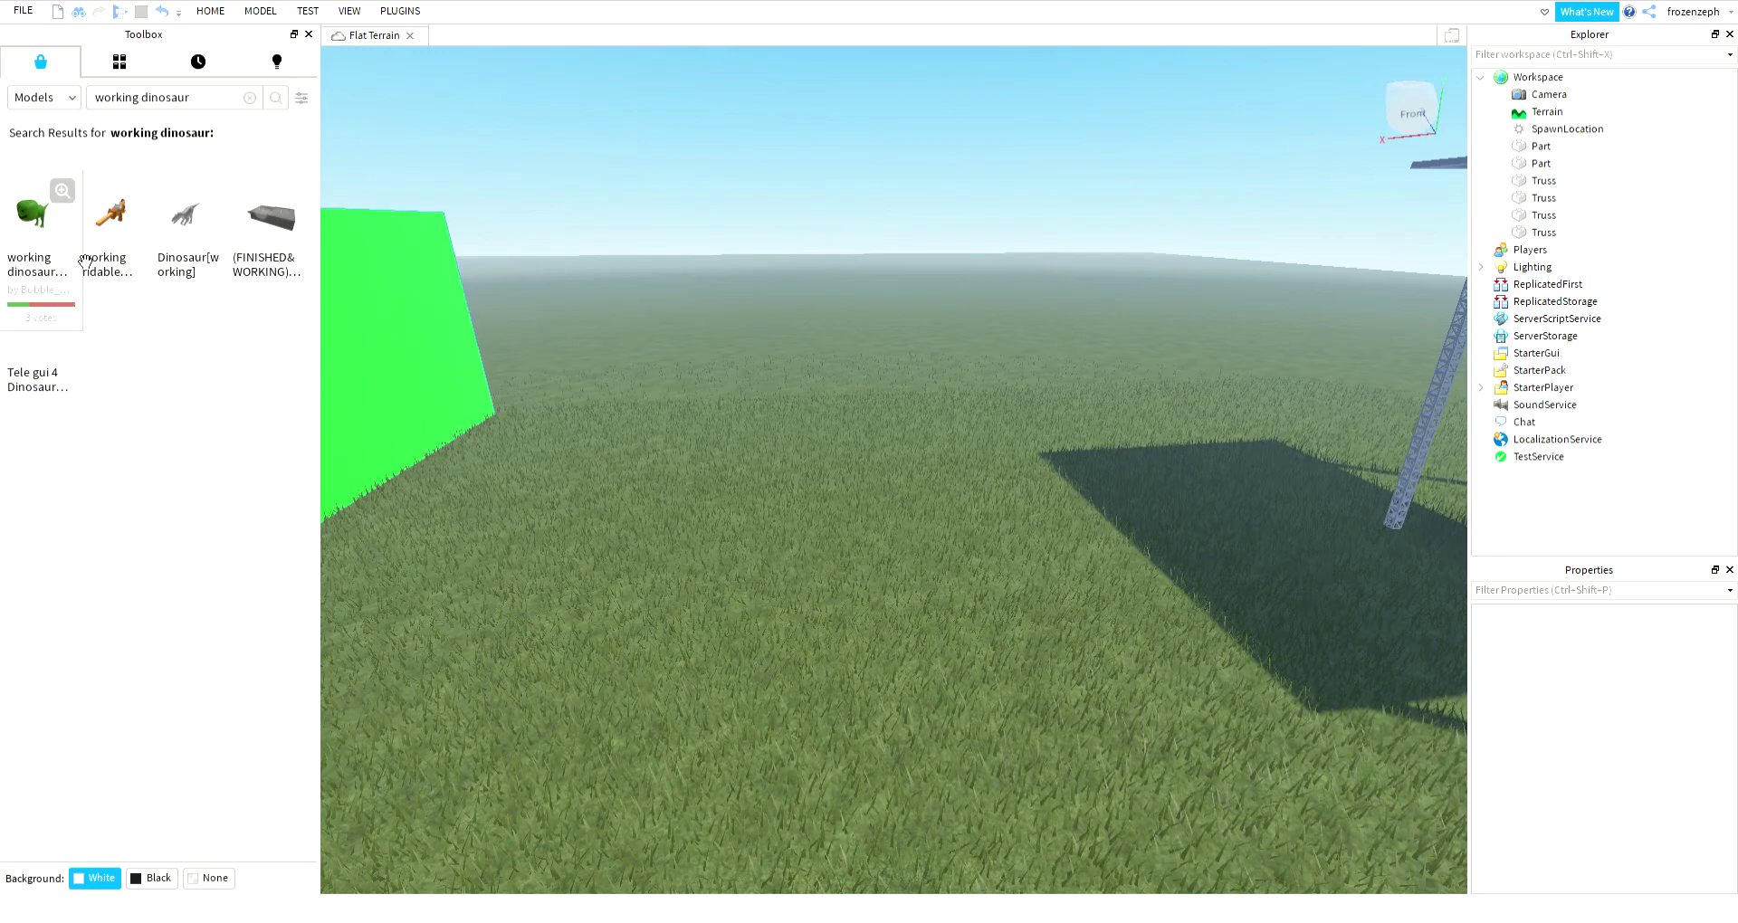
Step: Insert the green working dinosaur model on the grass near the green block, at about -0.626, 15.696, -287.326
right_click_drag(548, 307, 547, 307)
key("a")
key("a")
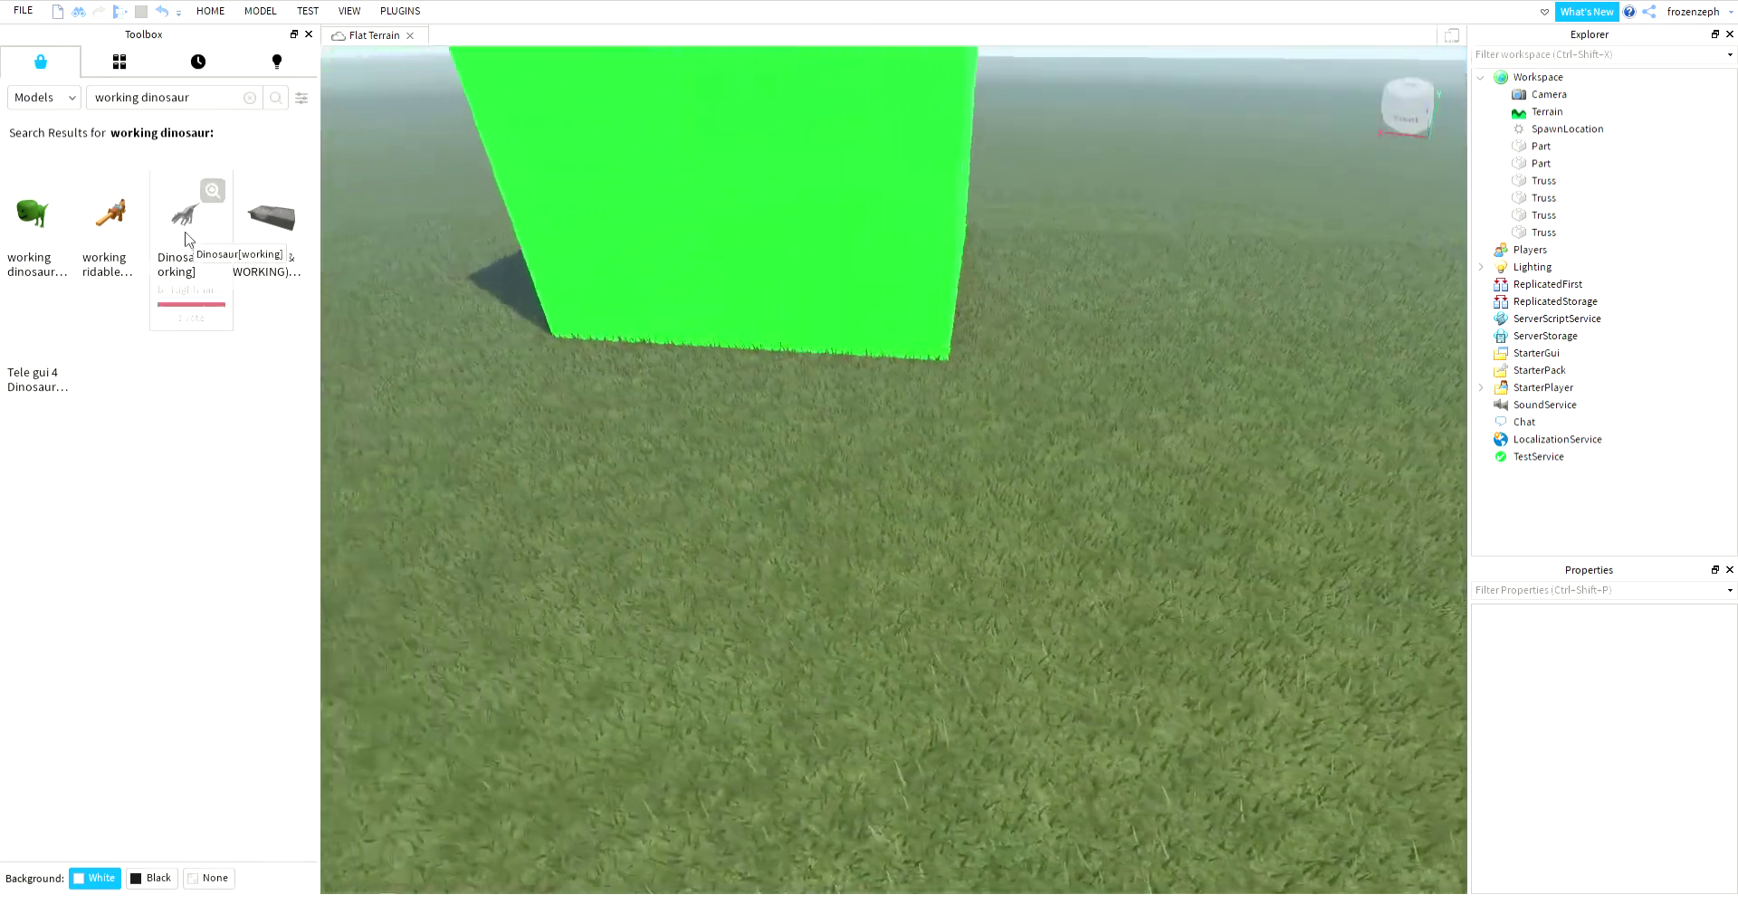
key("a")
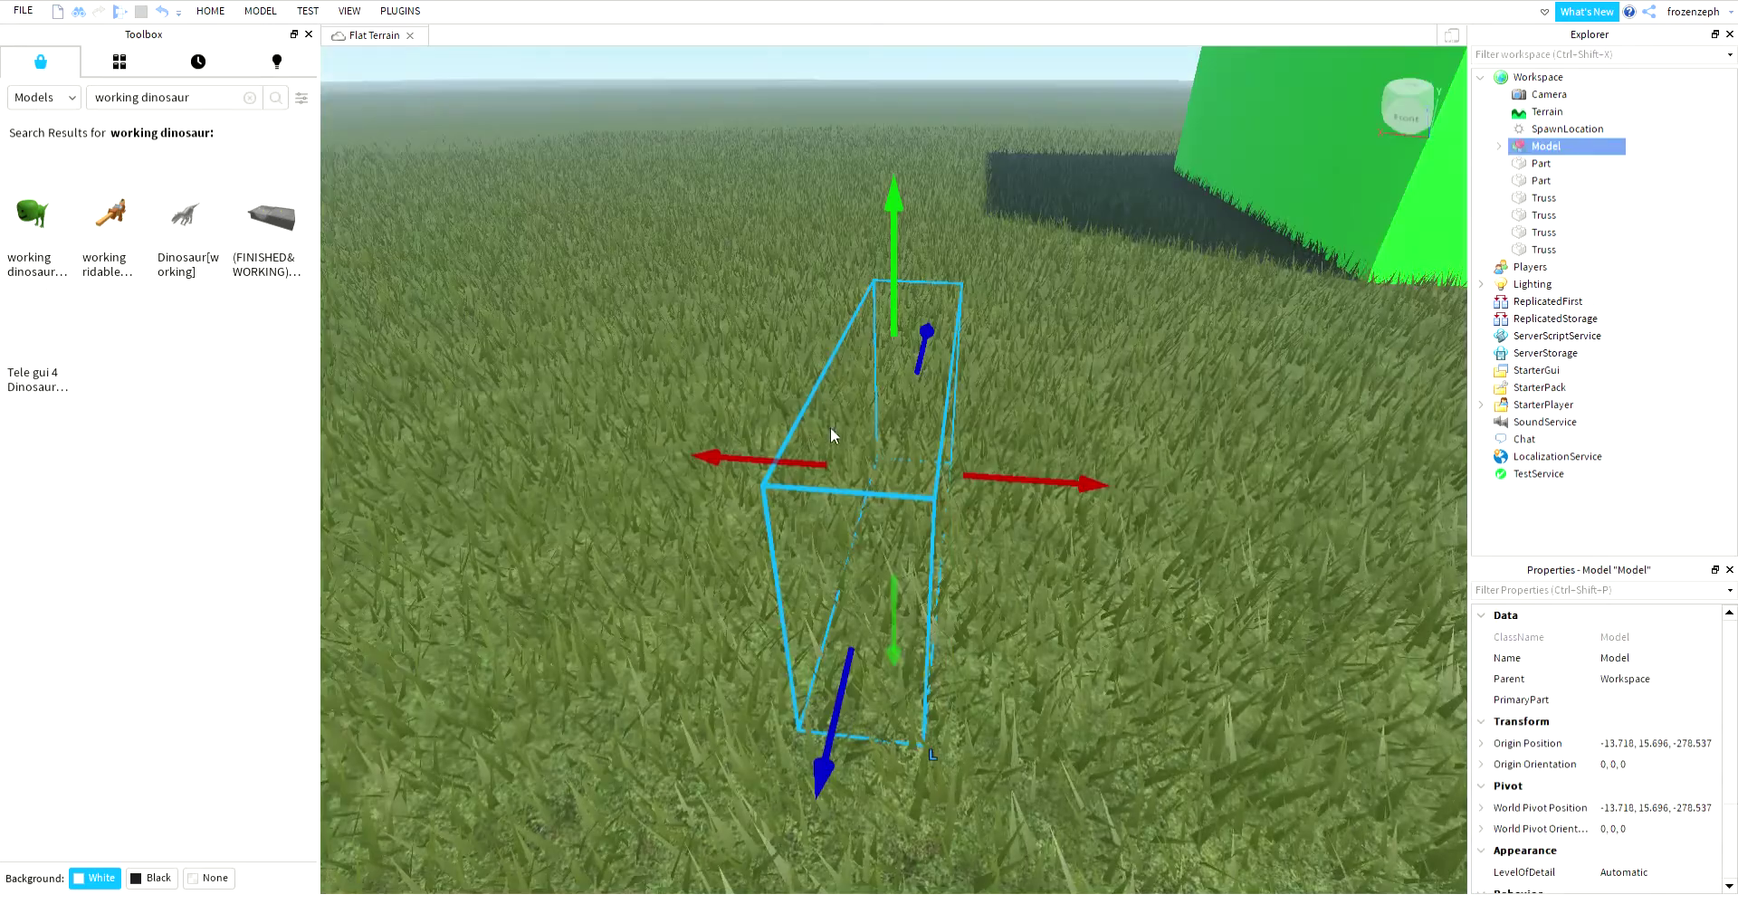
right_click_drag(877, 484, 877, 484)
key("d")
left_click_drag(877, 485, 815, 528)
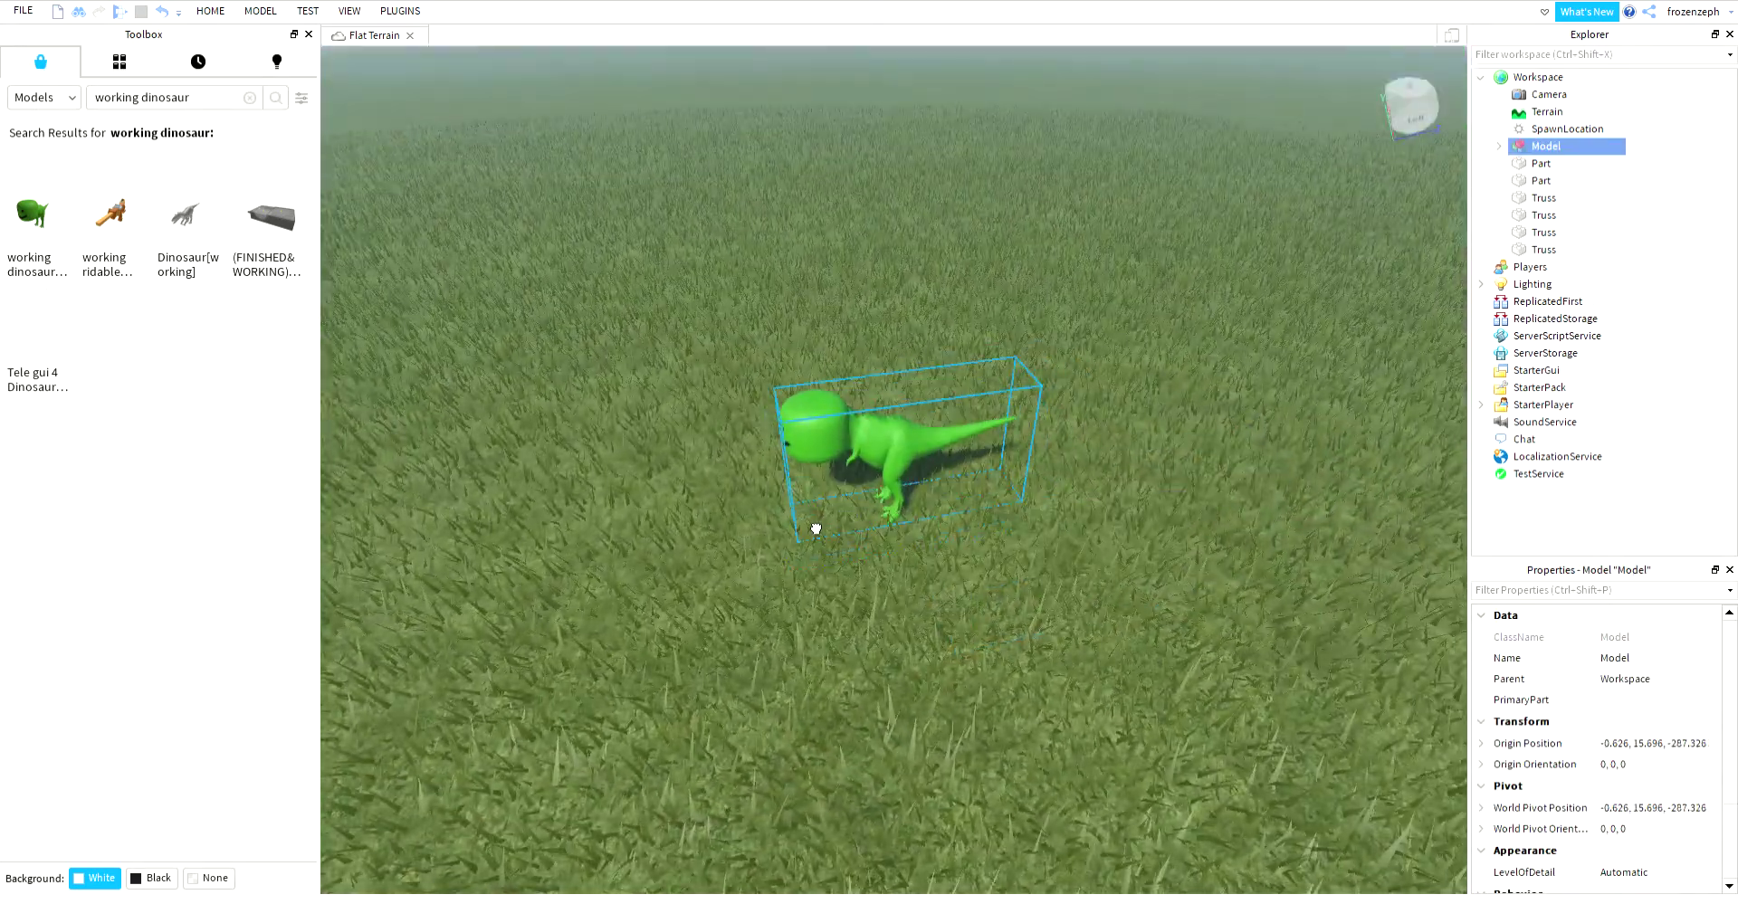
Step: Playtest the game from the spawn platform, moving the character off the edge towards the green block and dinosaur
left_click(119, 12)
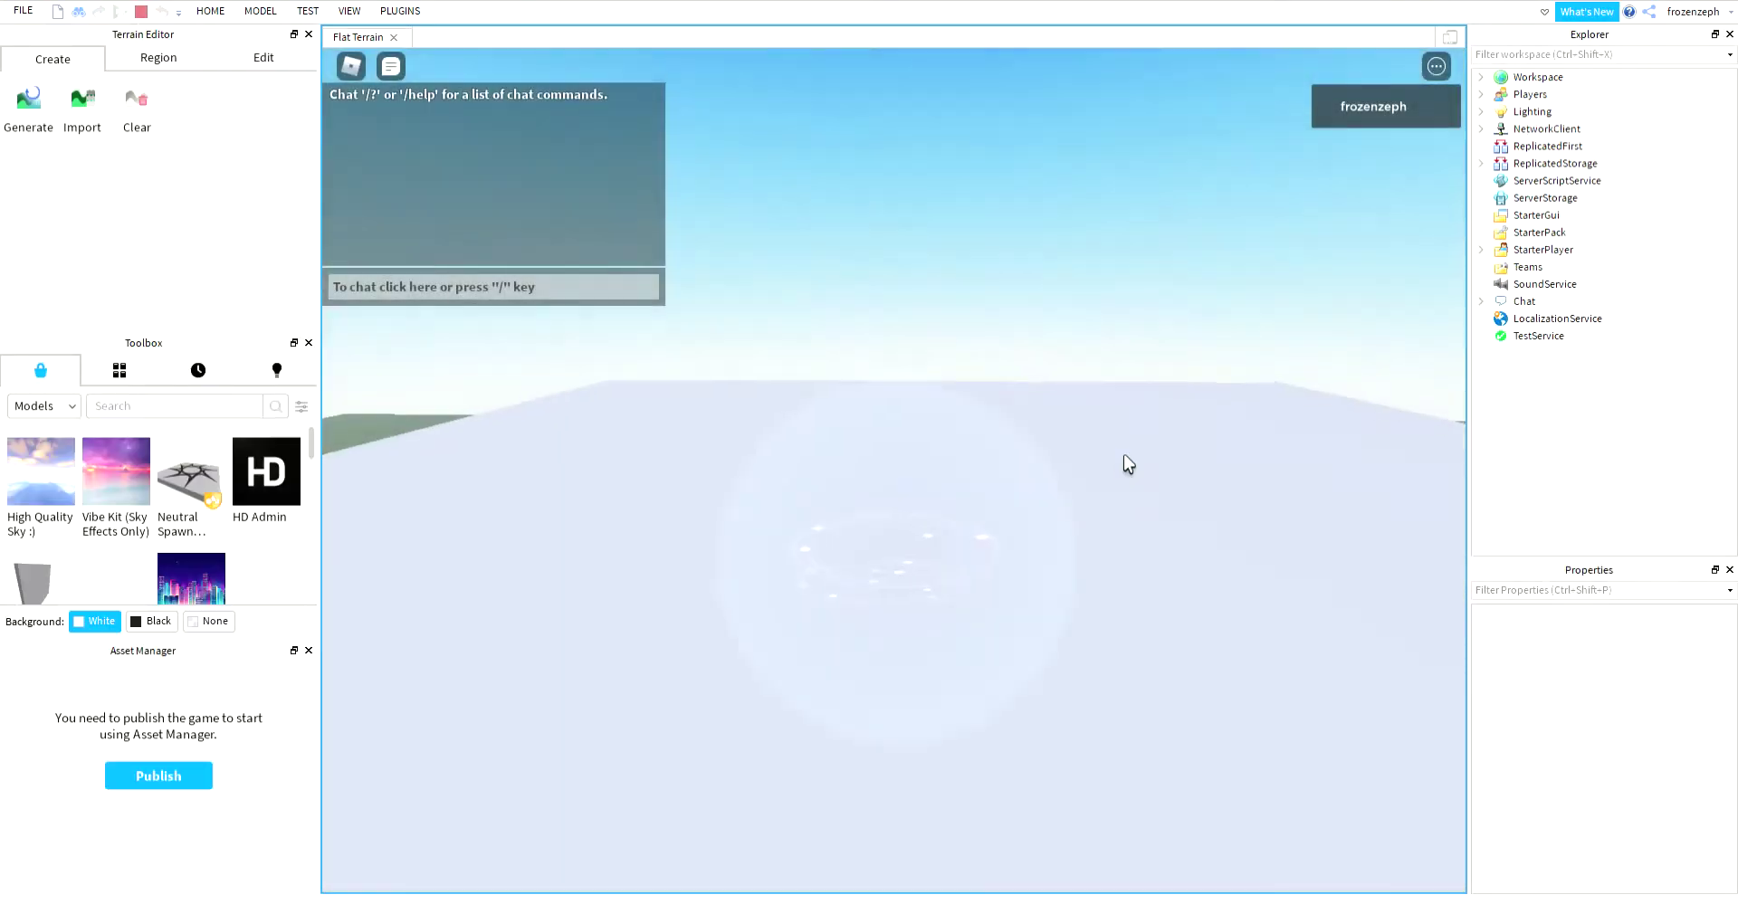
scroll(1123, 455, "up", 10)
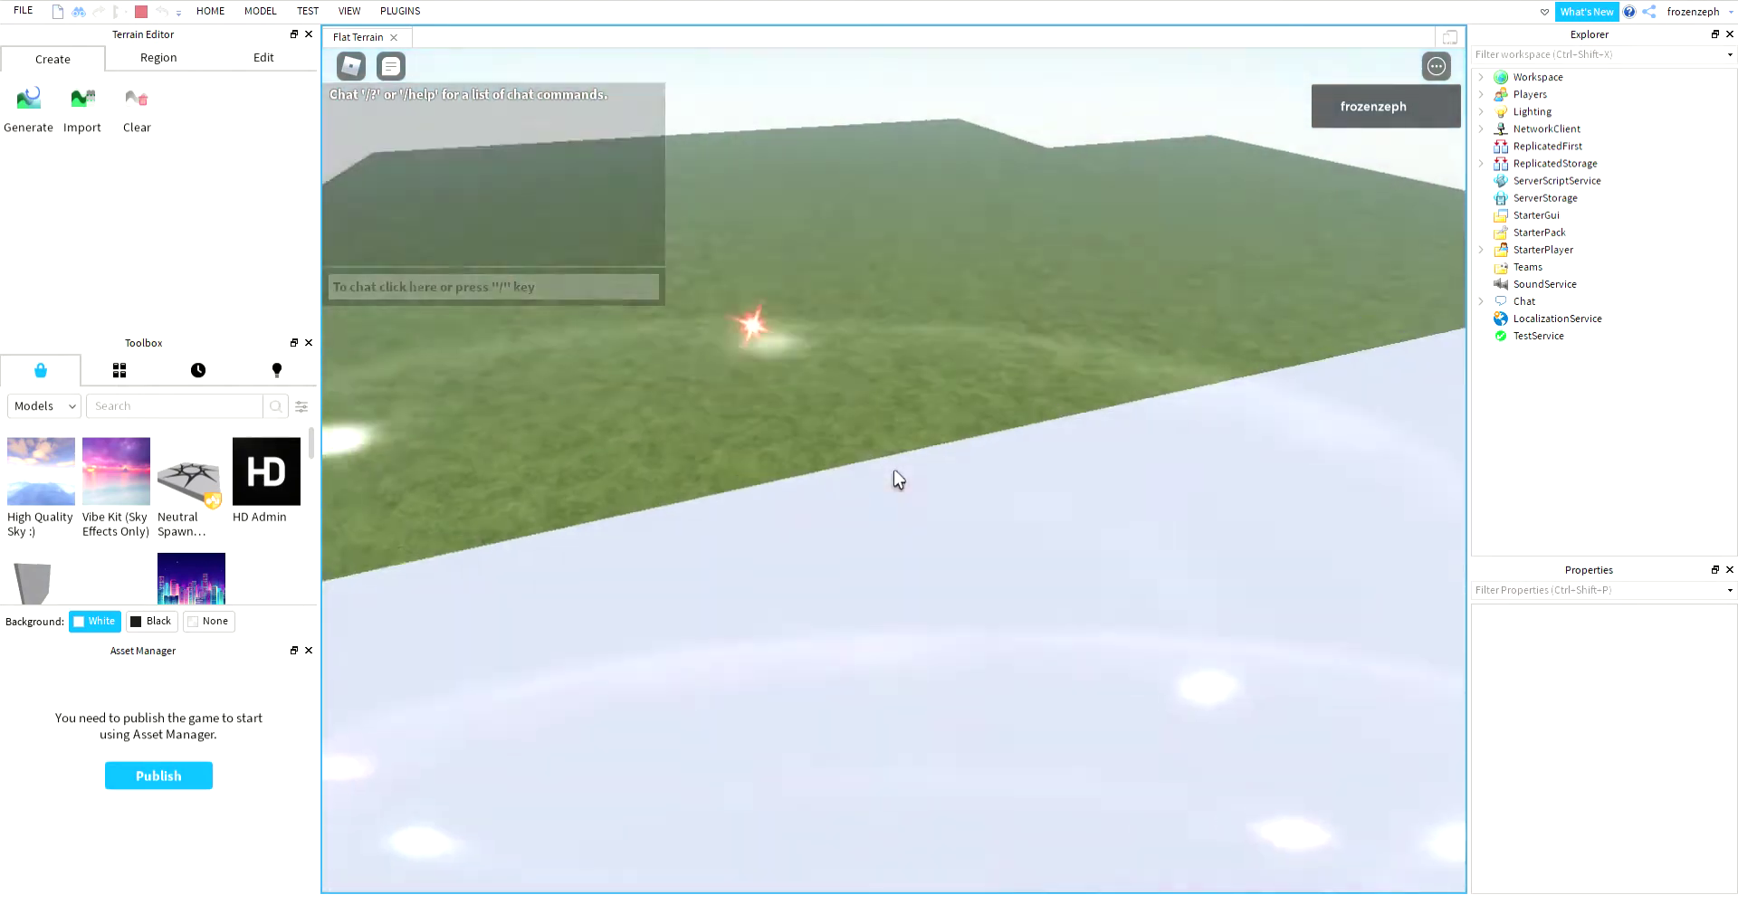
key("w")
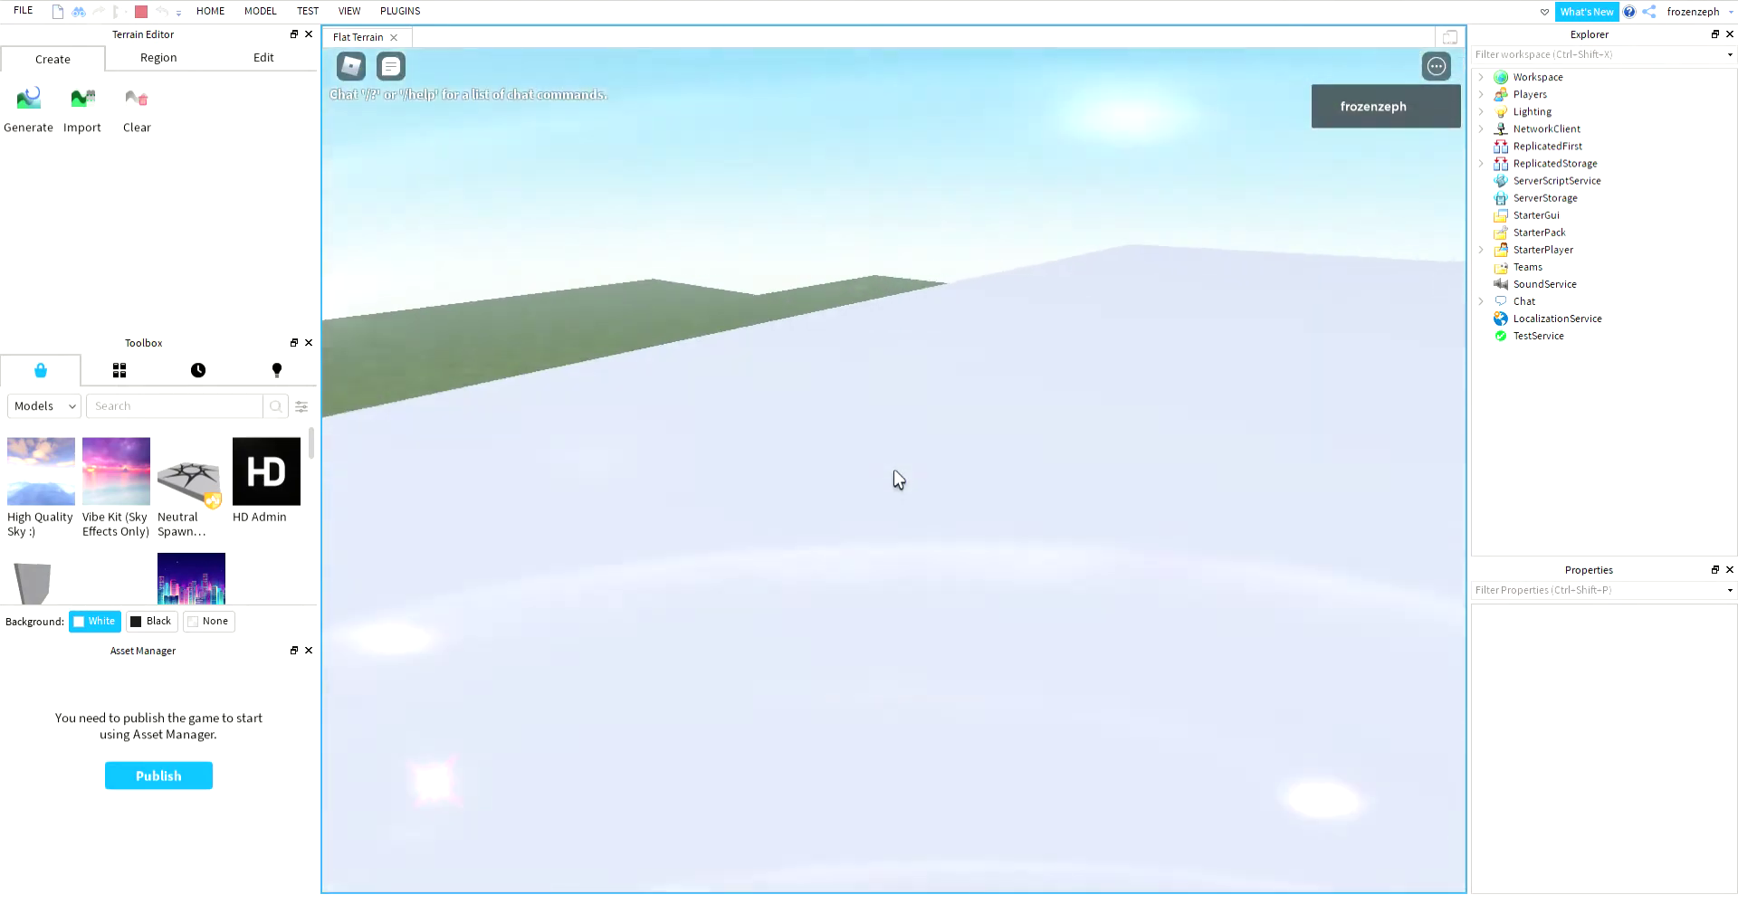
key("w")
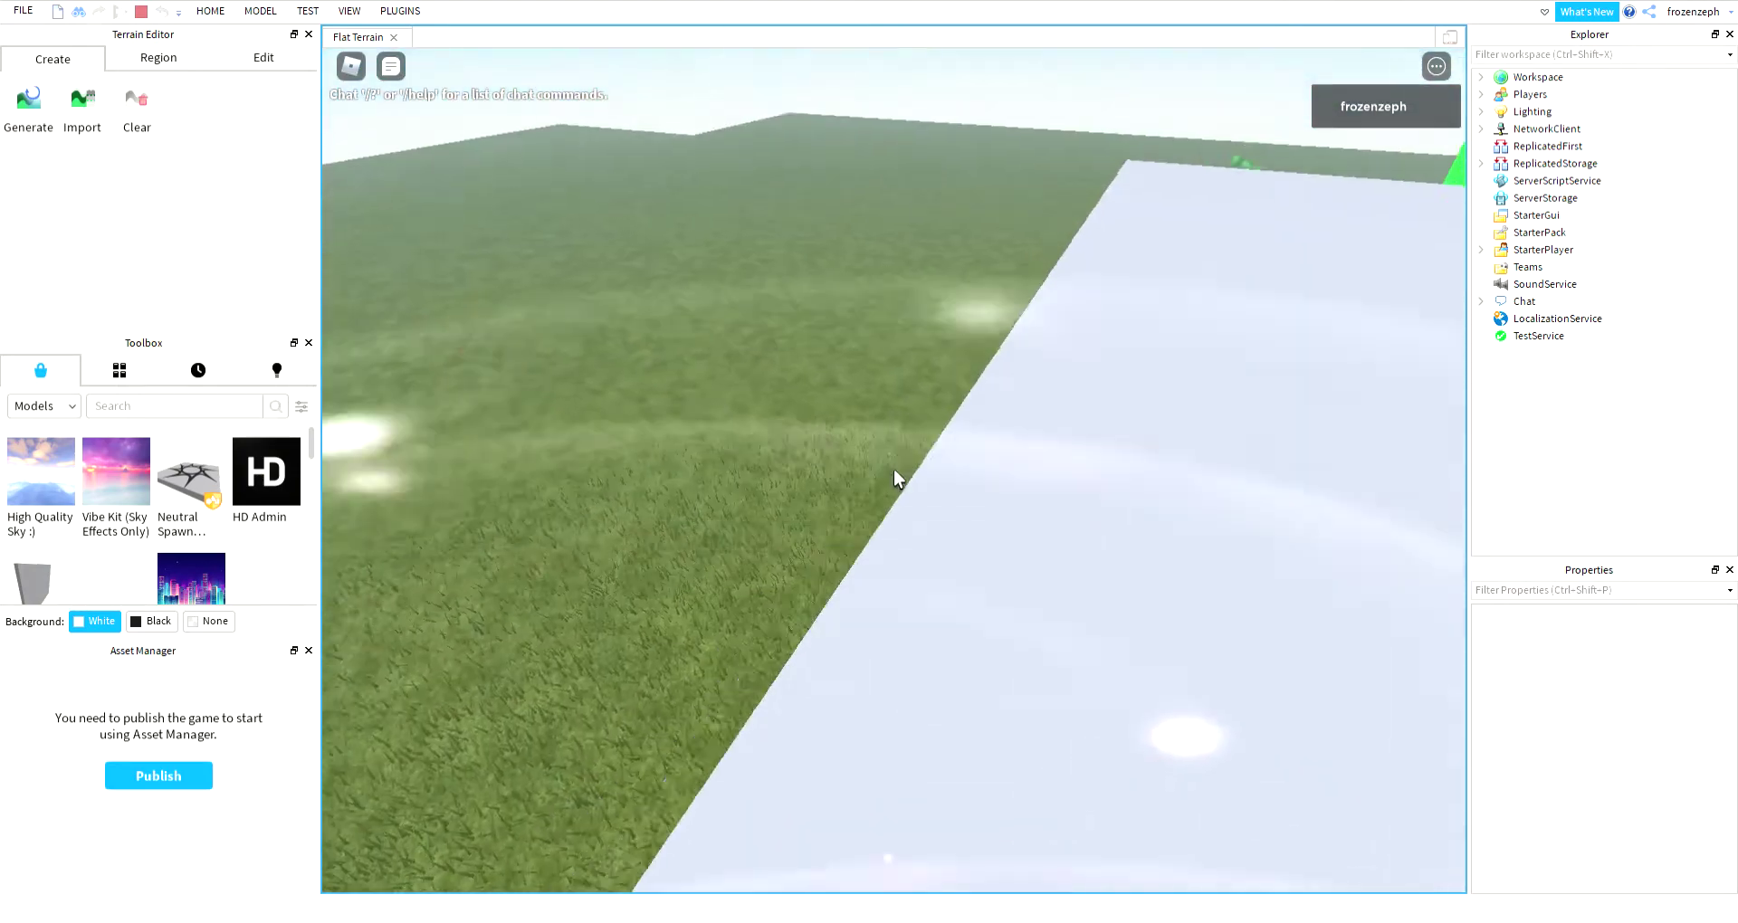
key("w")
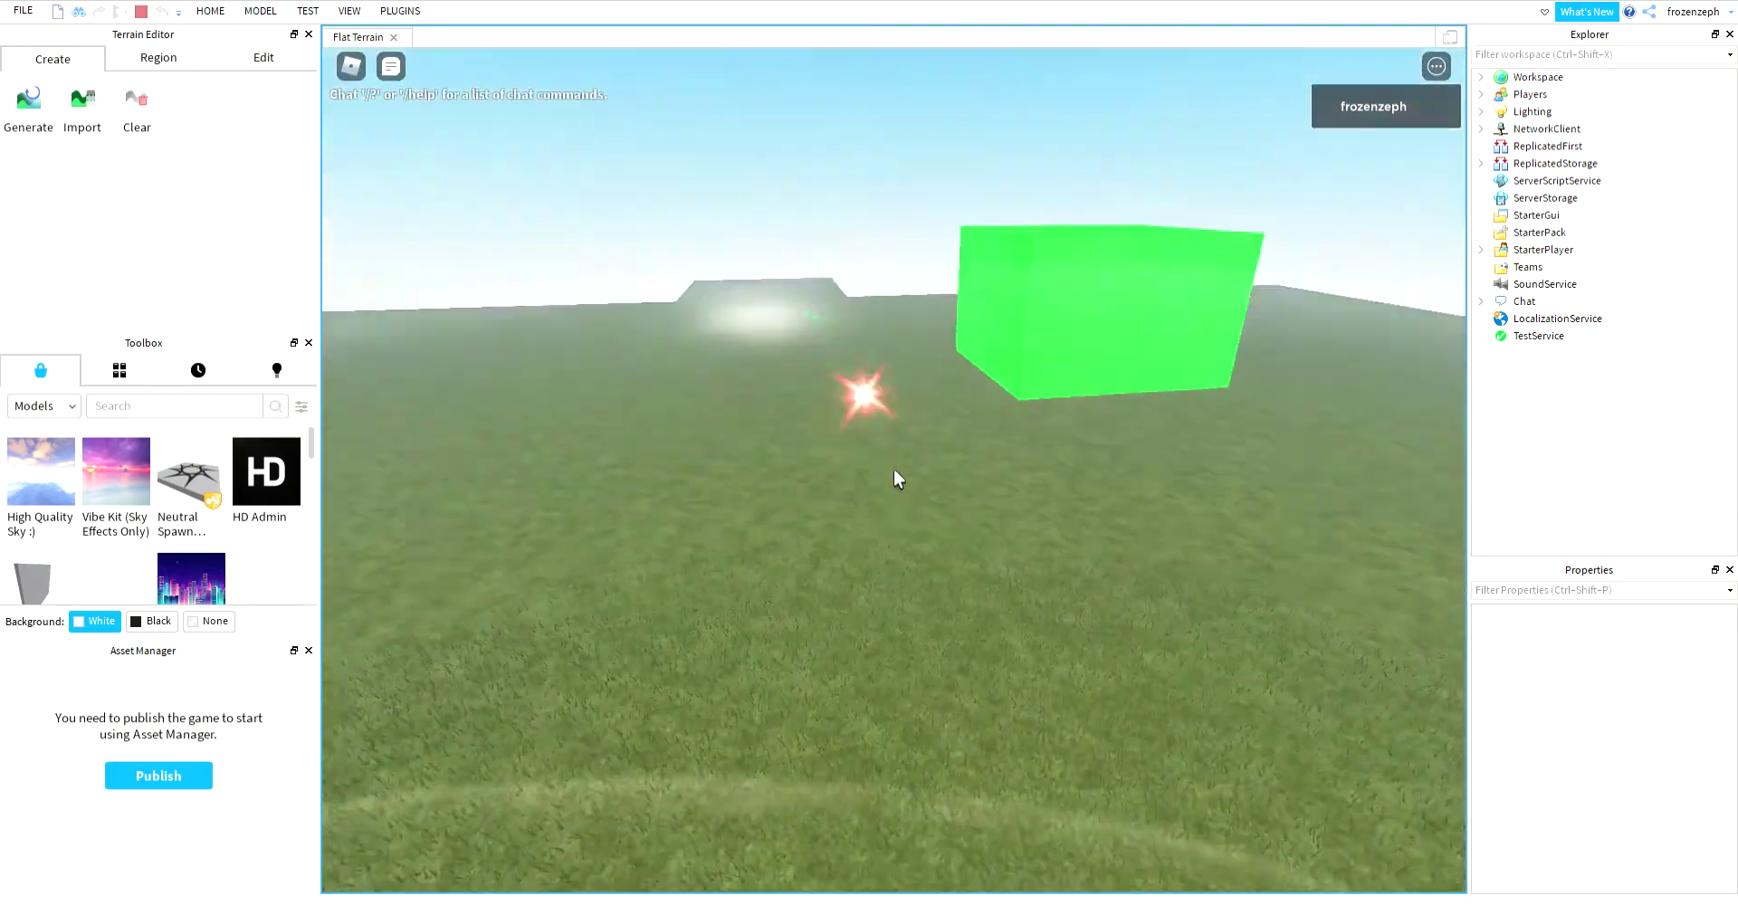
scroll(894, 469, "down", 2)
scroll(893, 469, "down", 3)
right_click_drag(608, 319, 761, 409)
key("w")
right_click_drag(798, 409, 784, 379)
key("w")
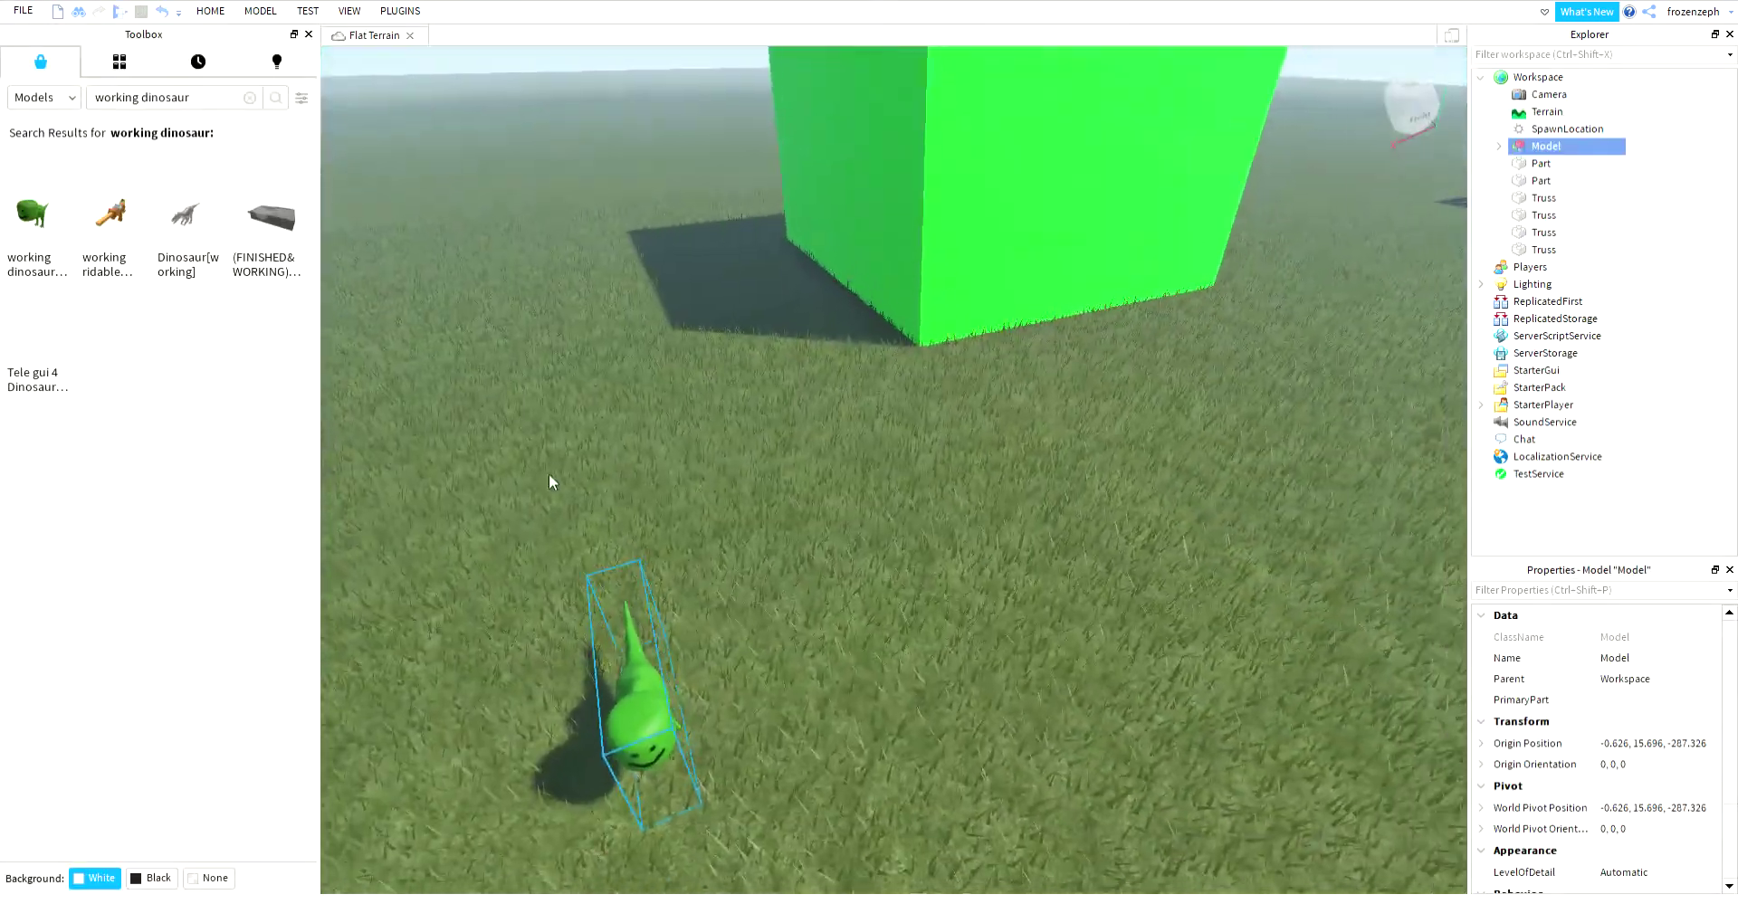
Step: Move the dinosaur model across the grass close to the truss platform, at about -266.626, 15.696, -284.326
left_click(612, 670)
key("d")
left_click(528, 711)
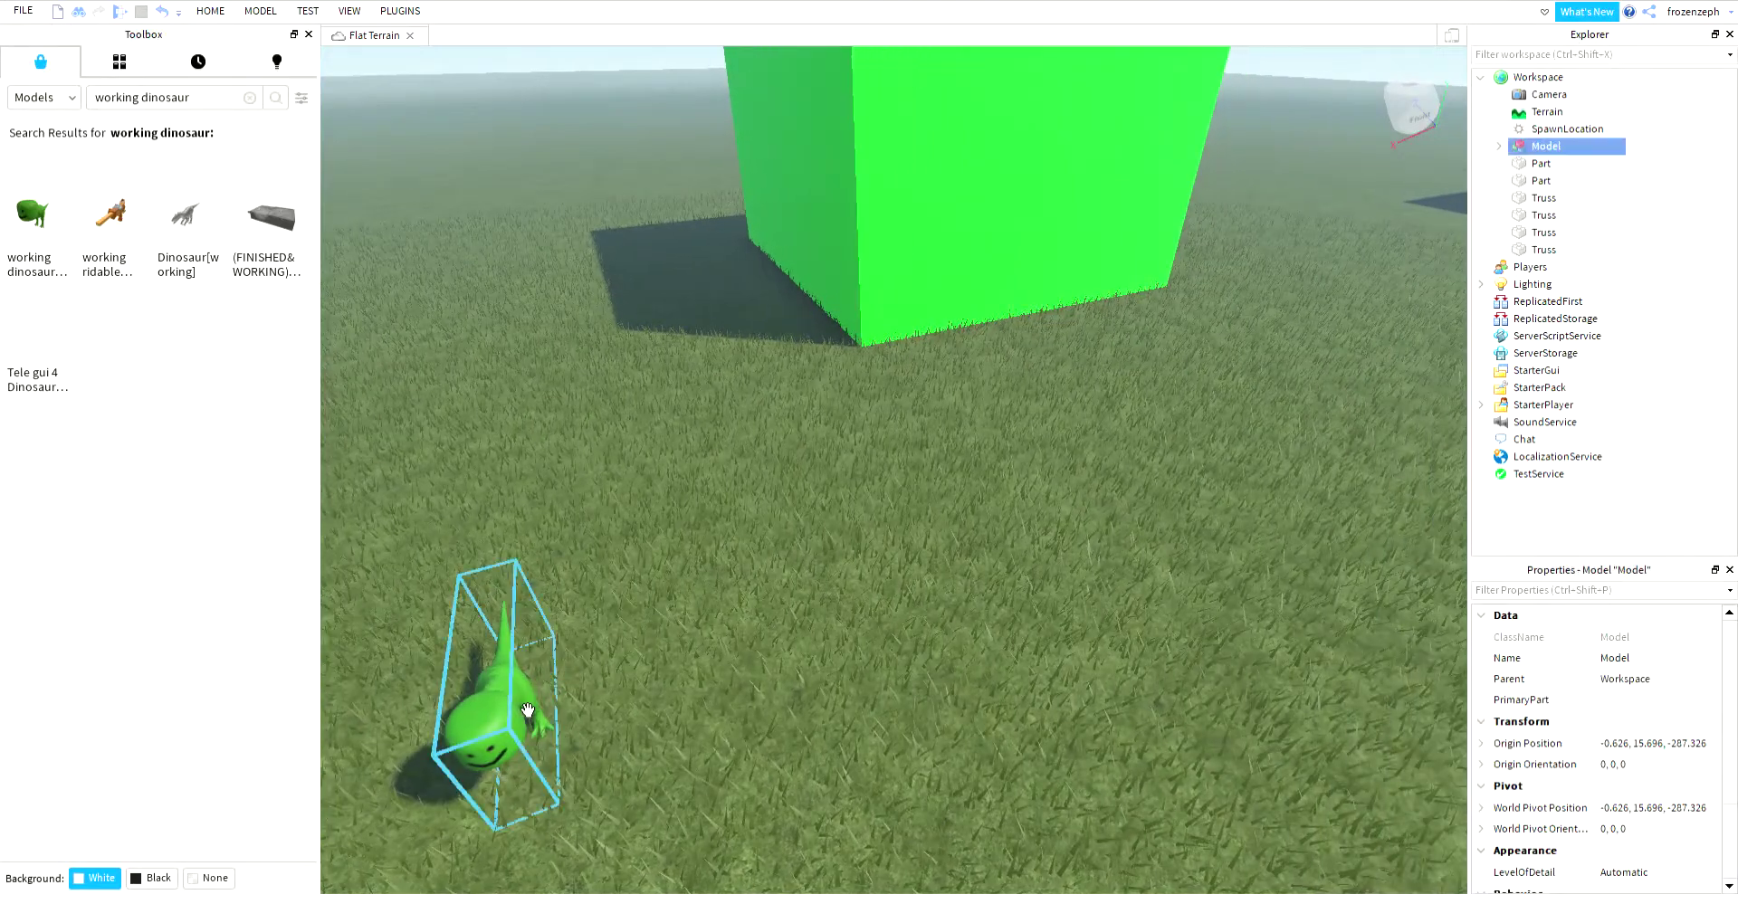
left_click_drag(567, 743, 573, 711)
right_click_drag(567, 710, 573, 710)
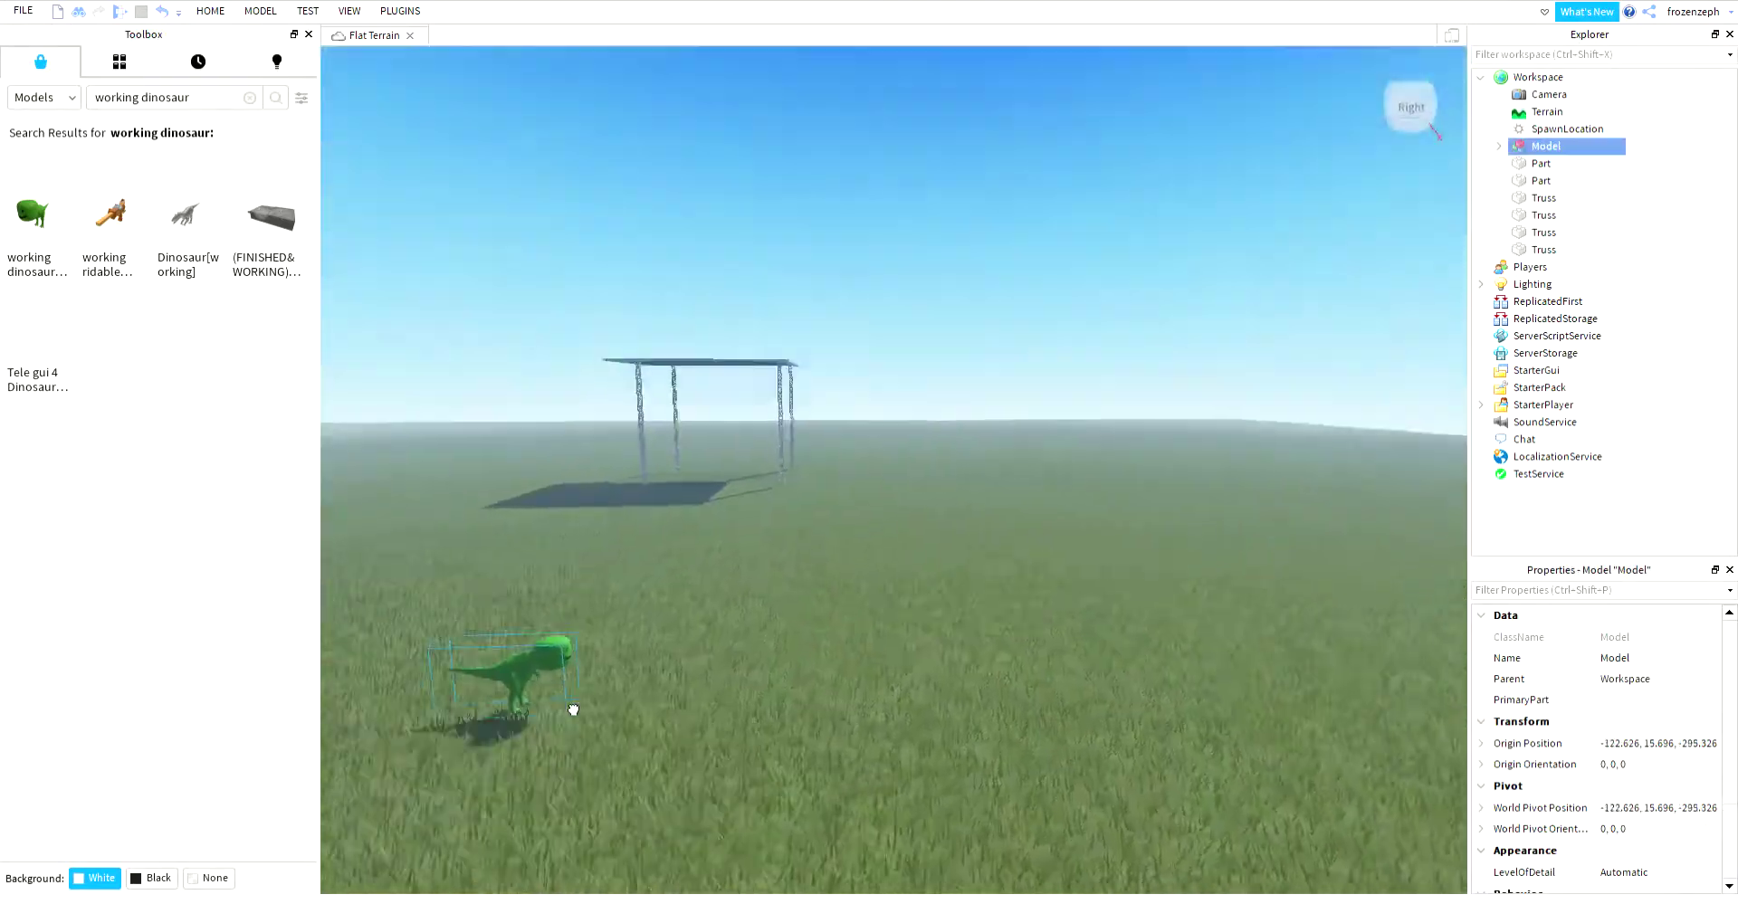
left_click_drag(573, 711, 573, 710)
right_click_drag(573, 710, 573, 711)
left_click_drag(574, 710, 573, 710)
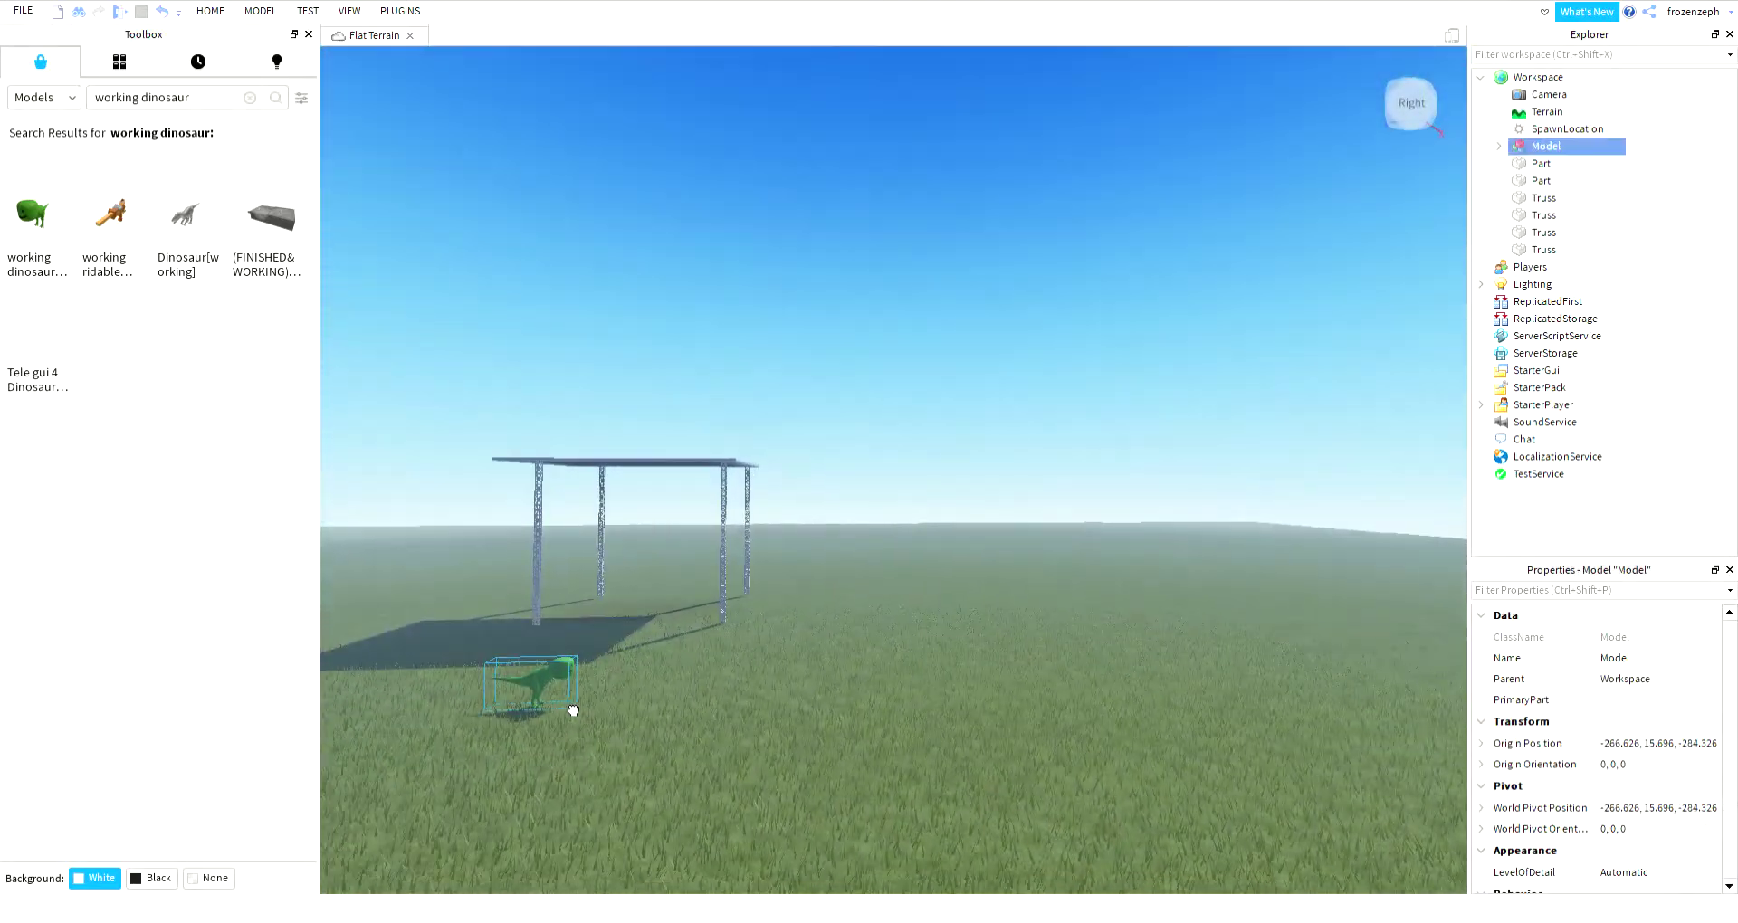
Step: Playtest the game again and walk the character from the platform to the relocated dinosaur to check its behaviour
left_click(120, 11)
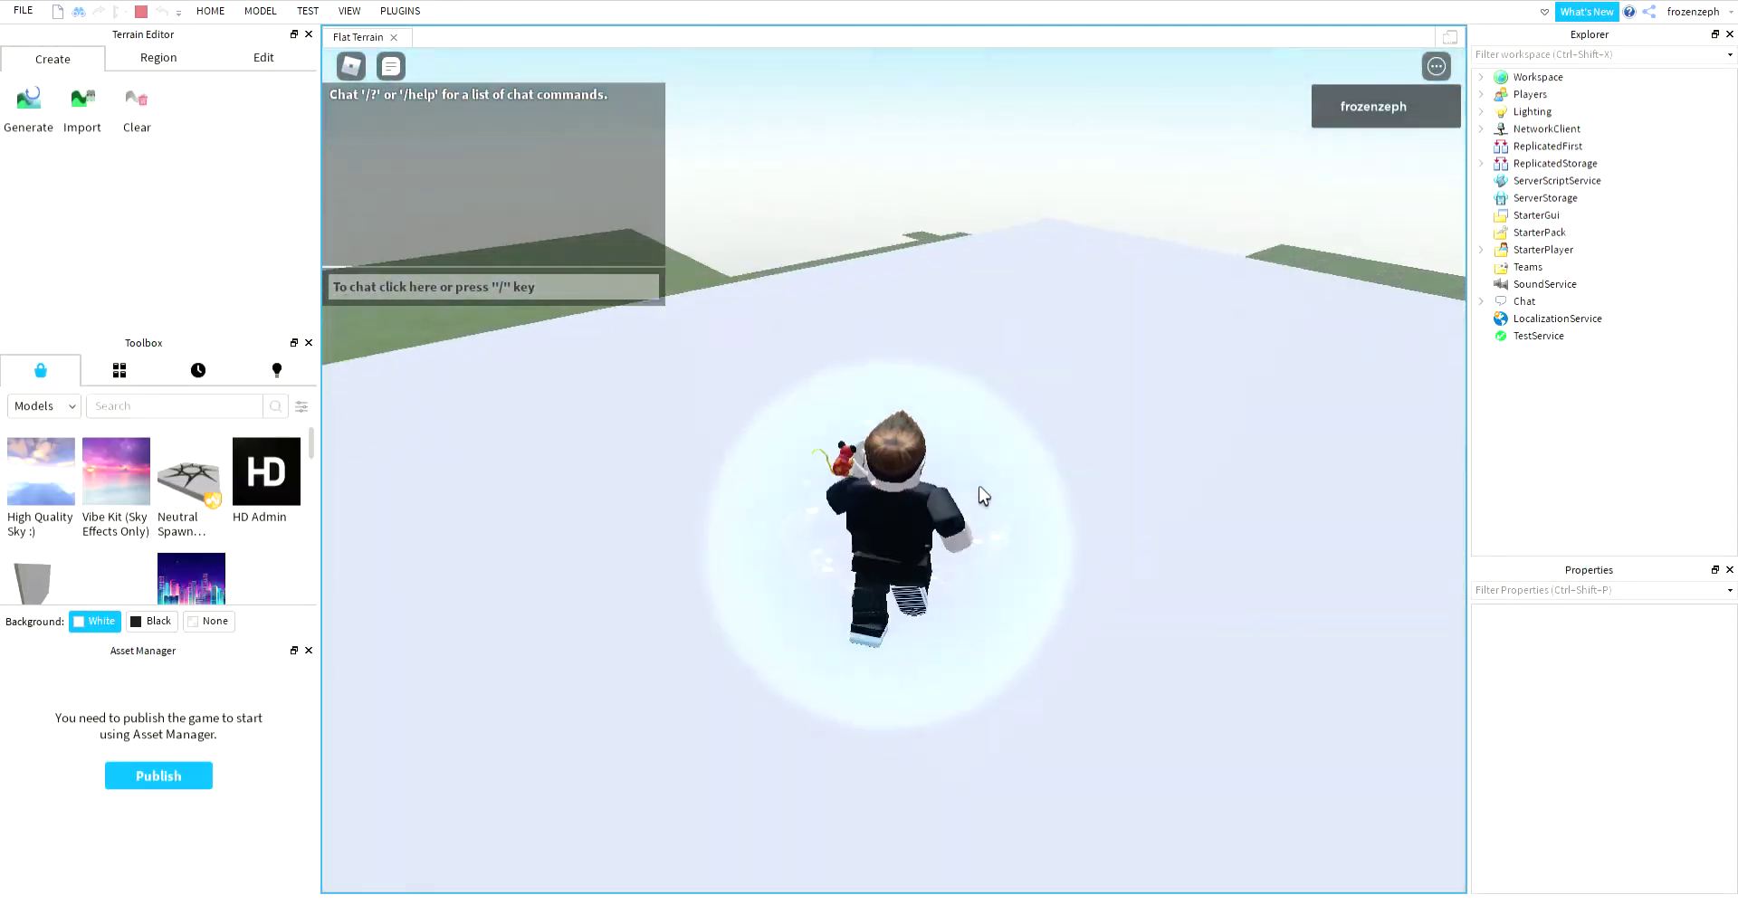
key("w")
right_click_drag(980, 487, 994, 503)
key("w")
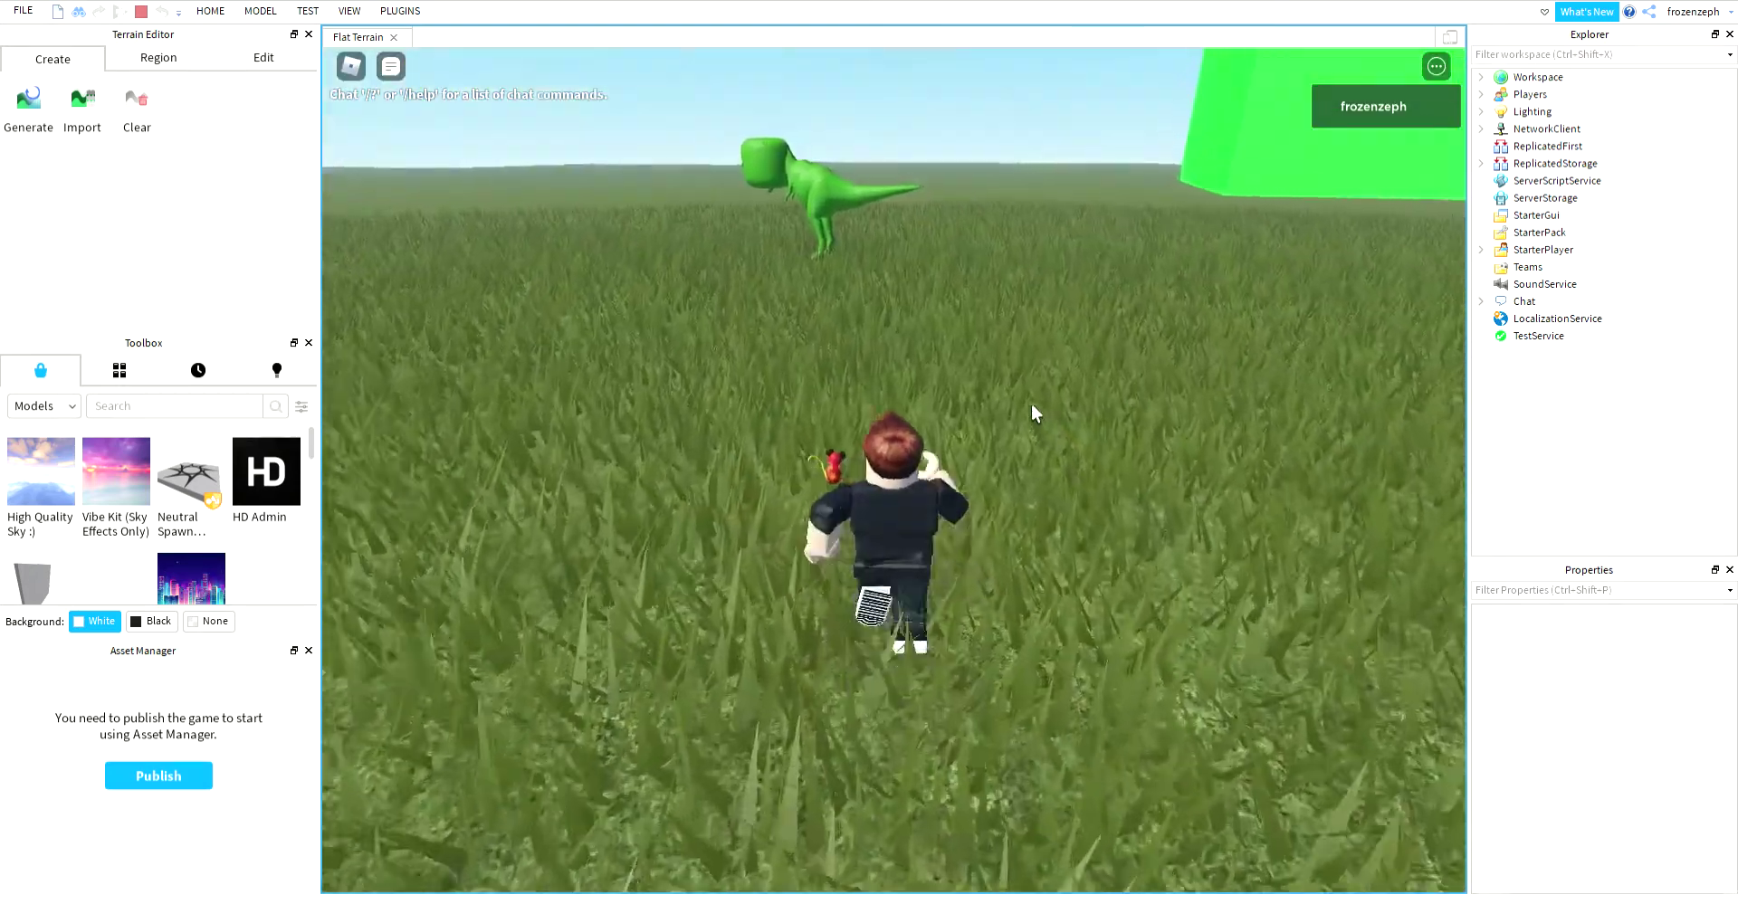
right_click_drag(1031, 403, 1030, 403)
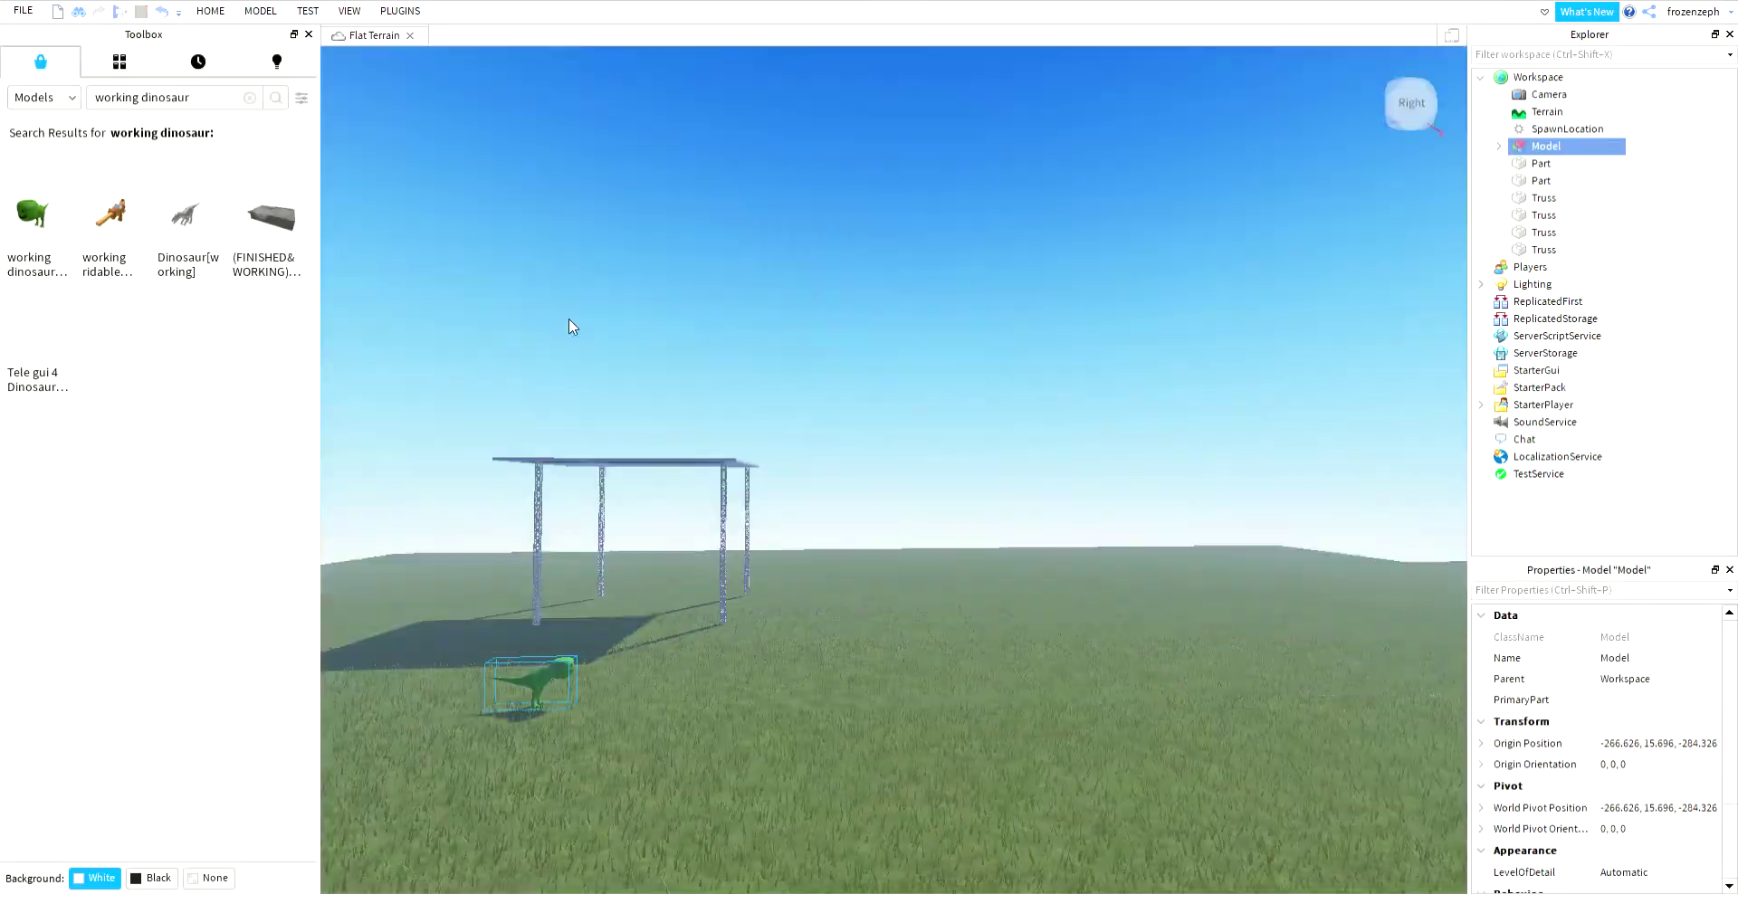
Step: Delete the dinosaur model beside the truss platform
right_click_drag(773, 433, 768, 433)
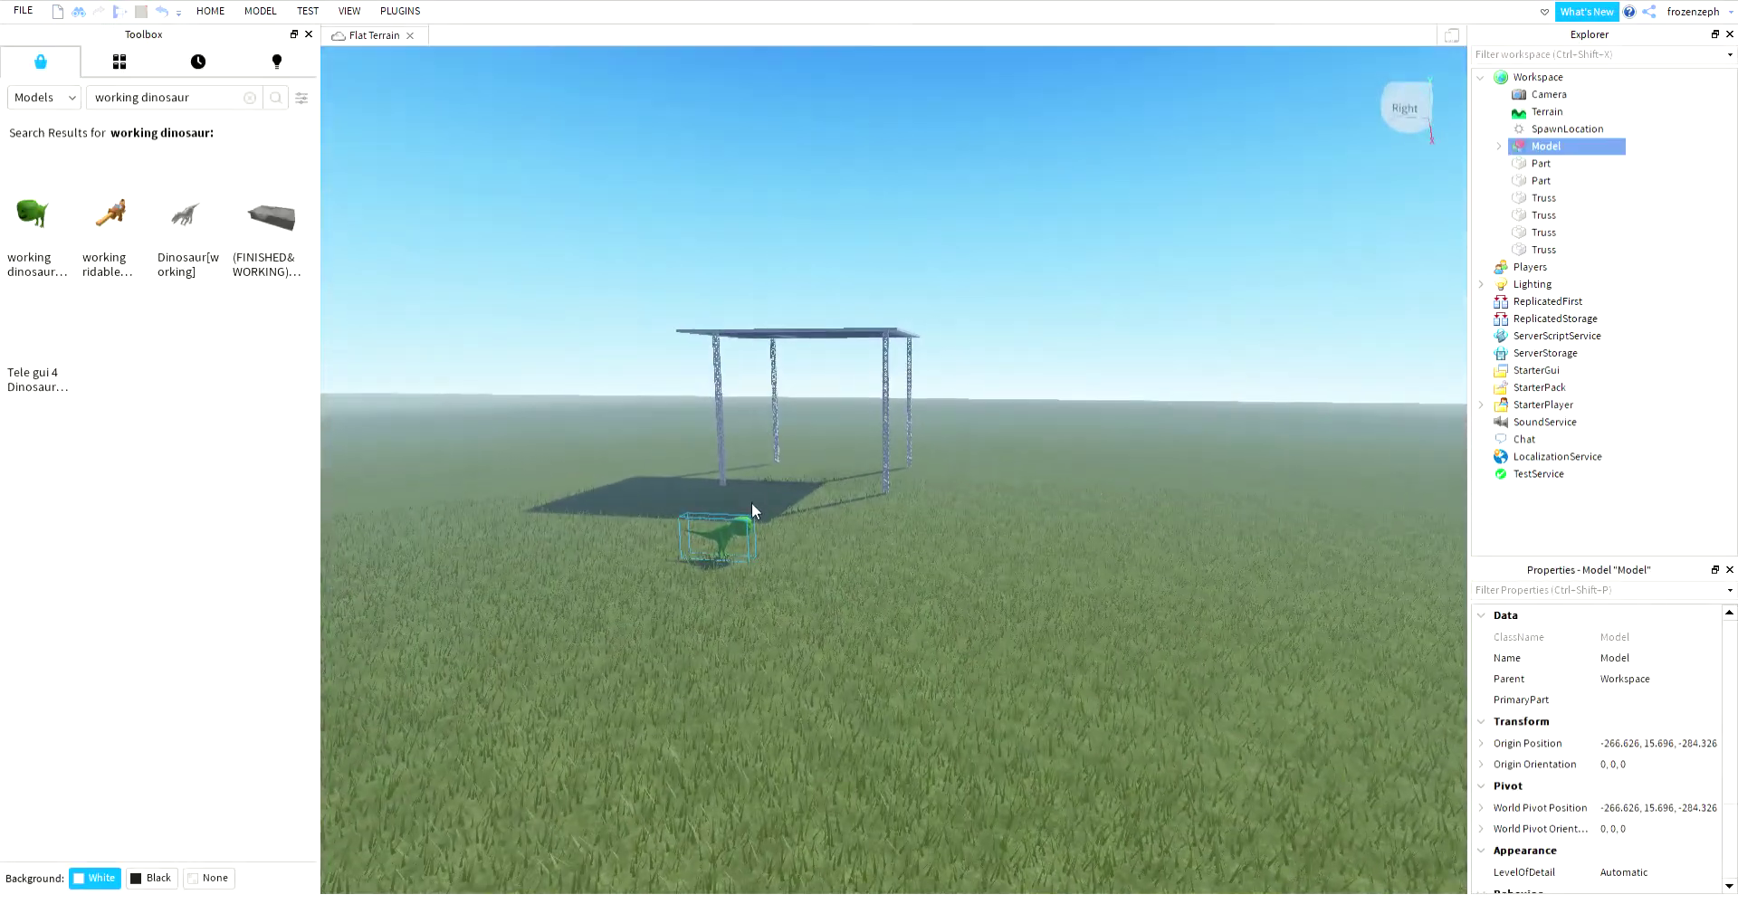
key("Delete")
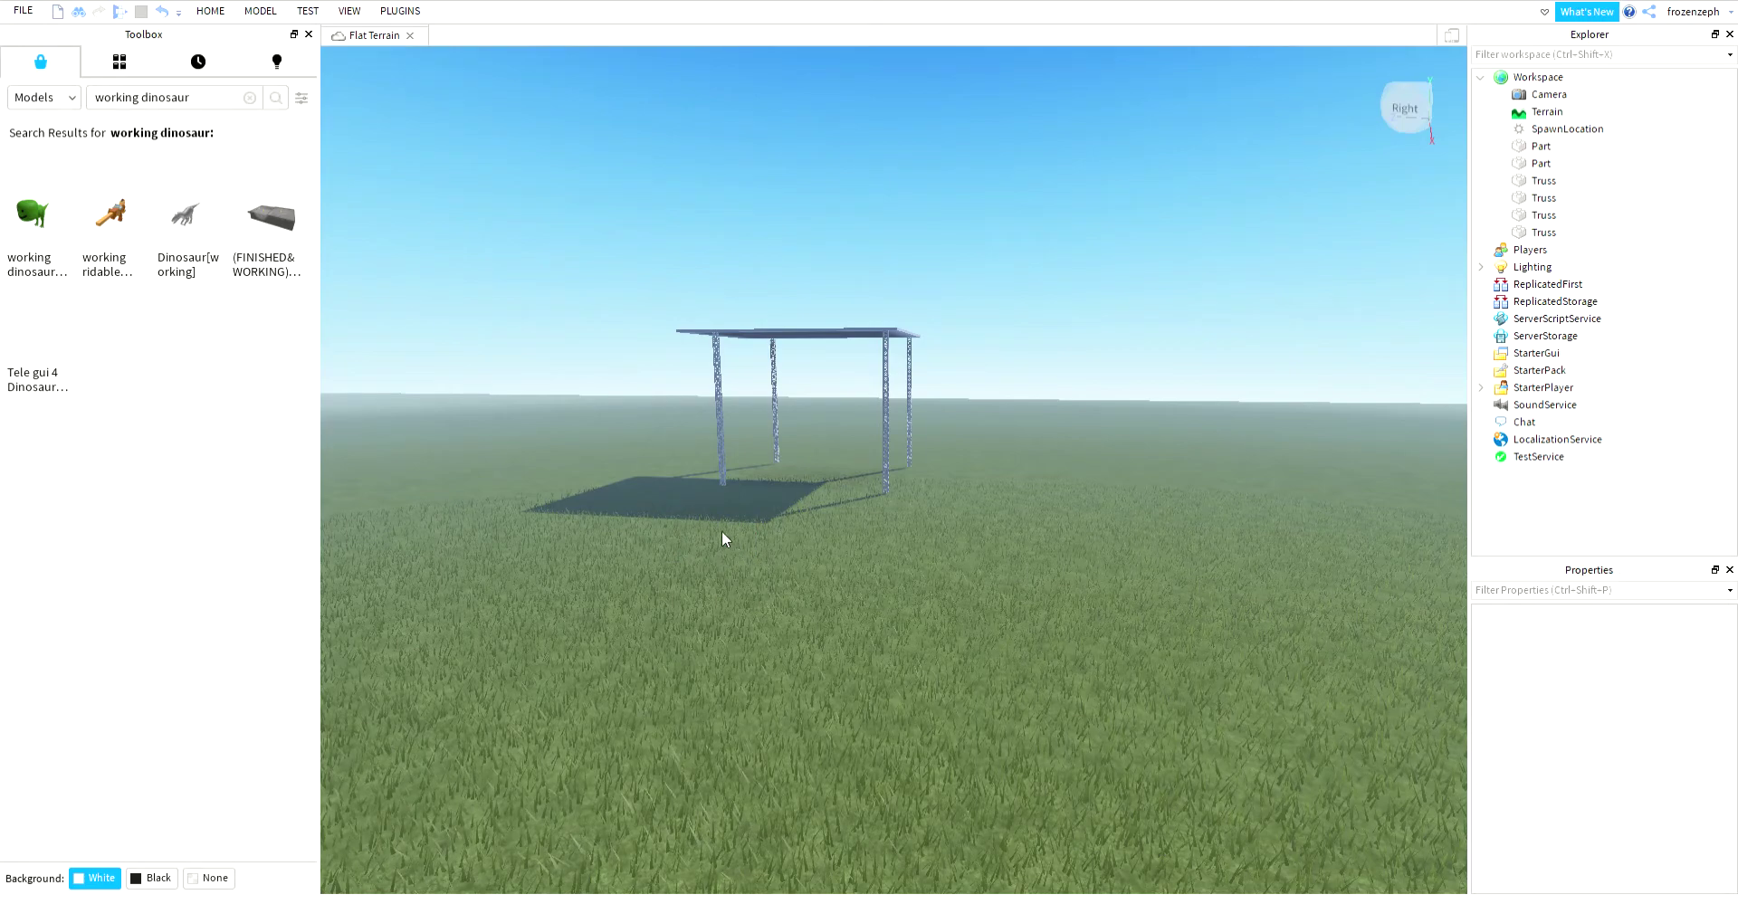
Step: Search the model library for "working zombie" and bring the area around the green block into view
right_click_drag(974, 225, 974, 226)
key("s")
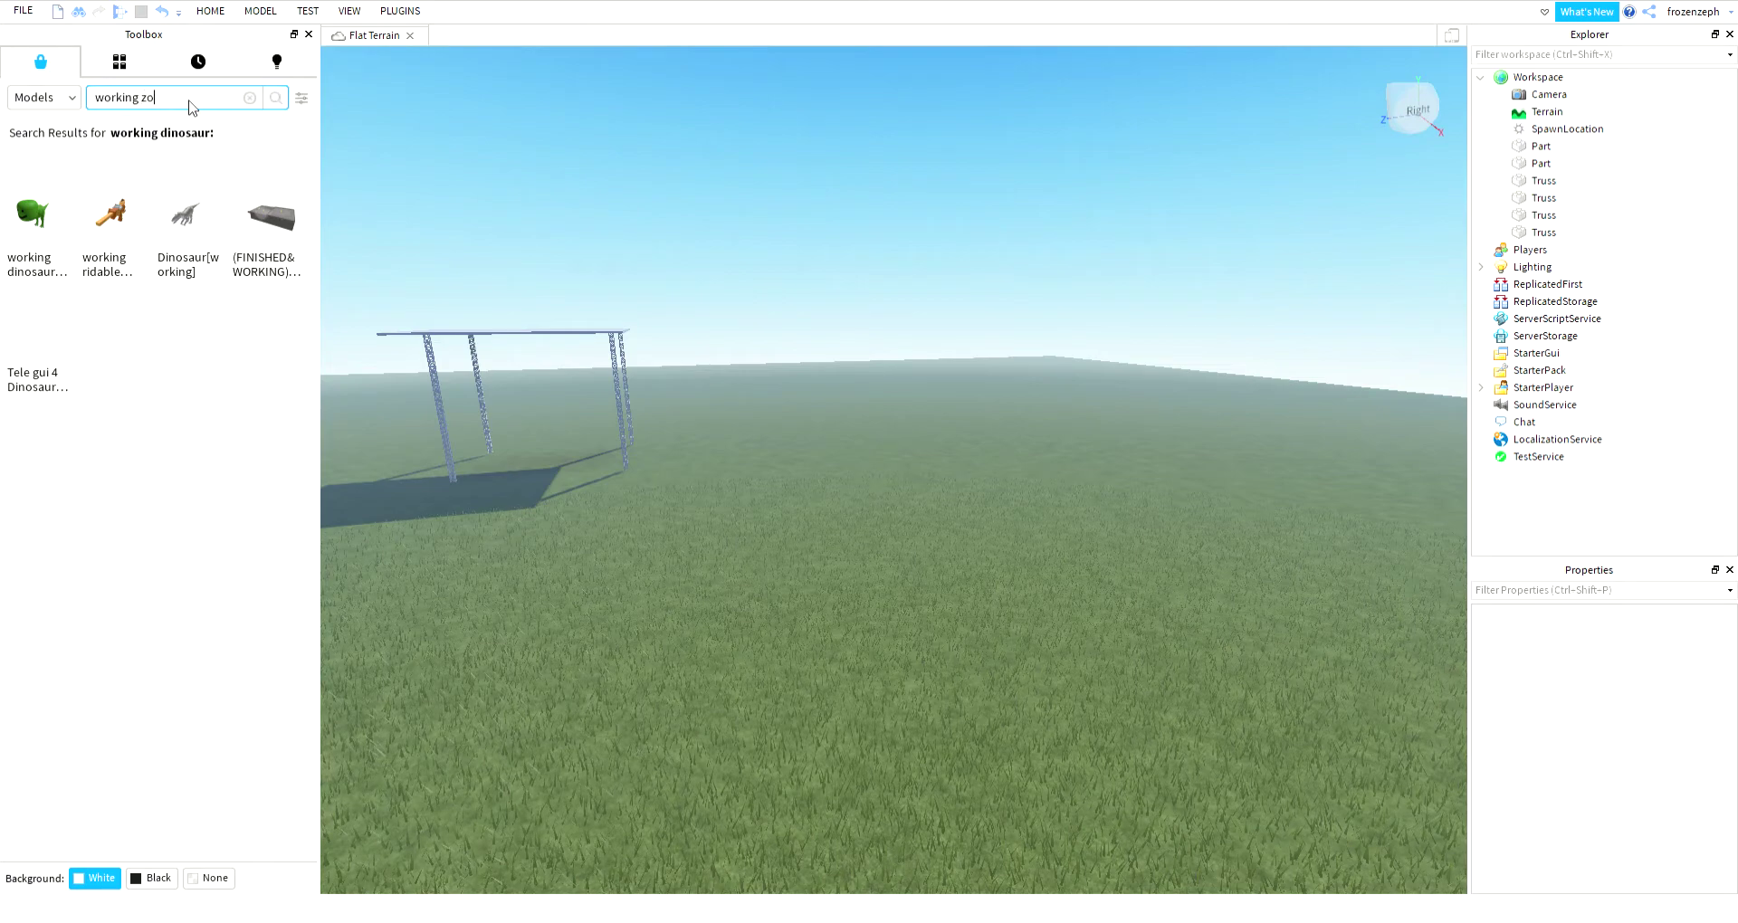
type("e")
key("Return")
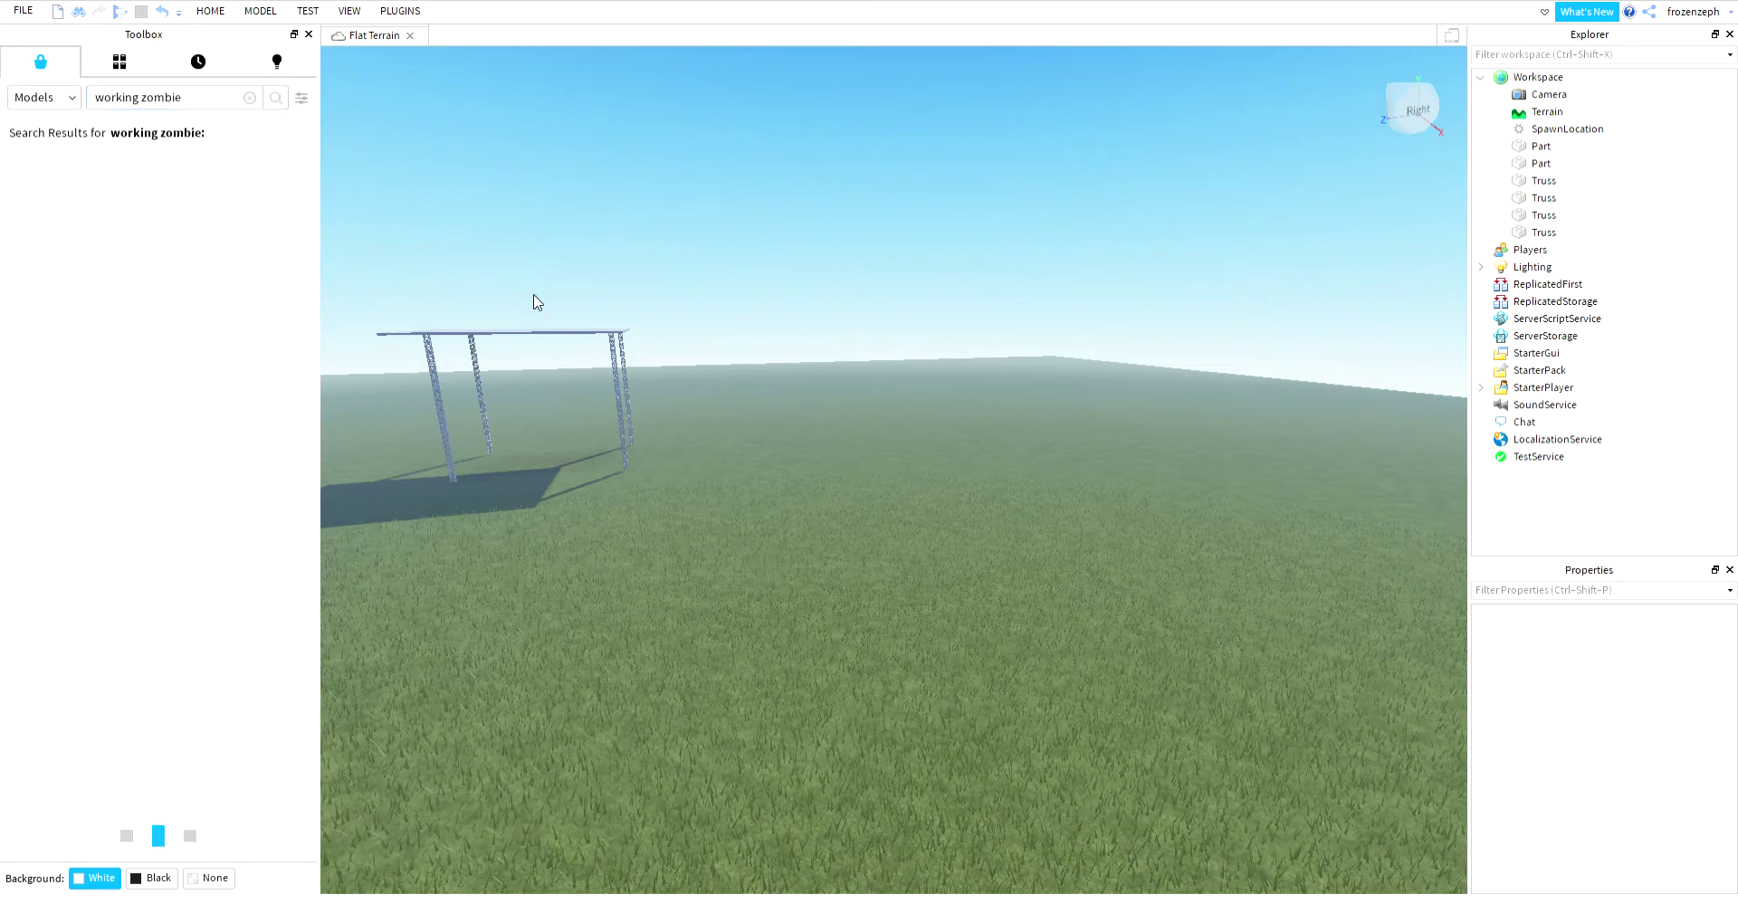
right_click_drag(759, 275, 759, 277)
key("s")
mouse_move(30, 242)
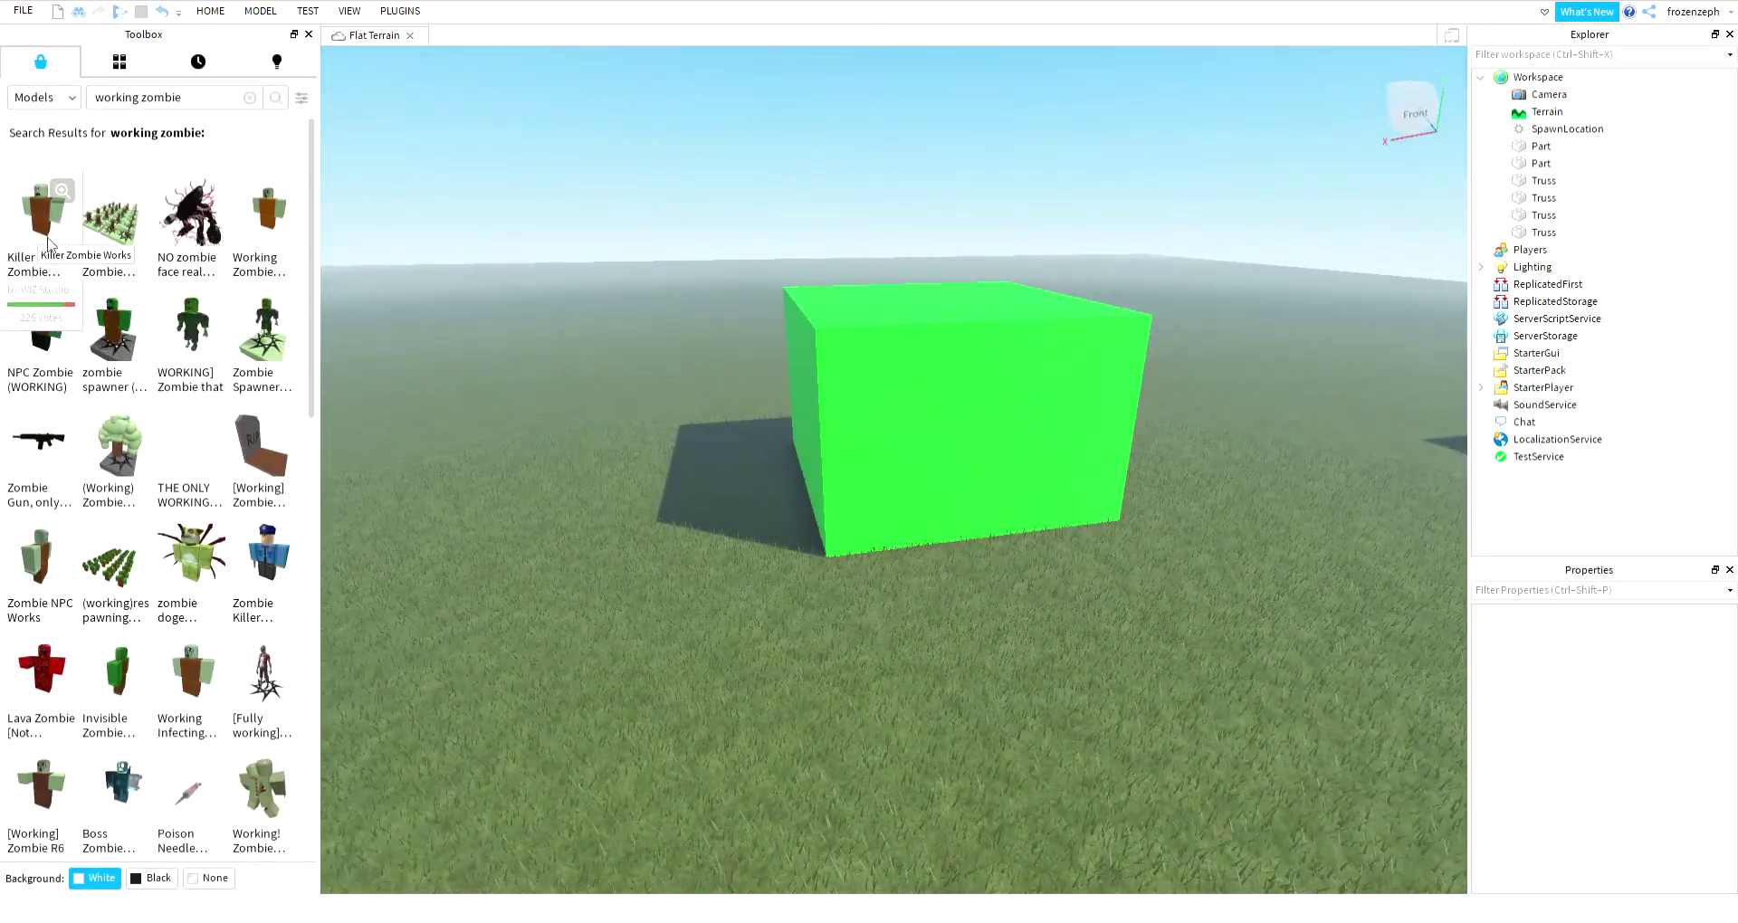